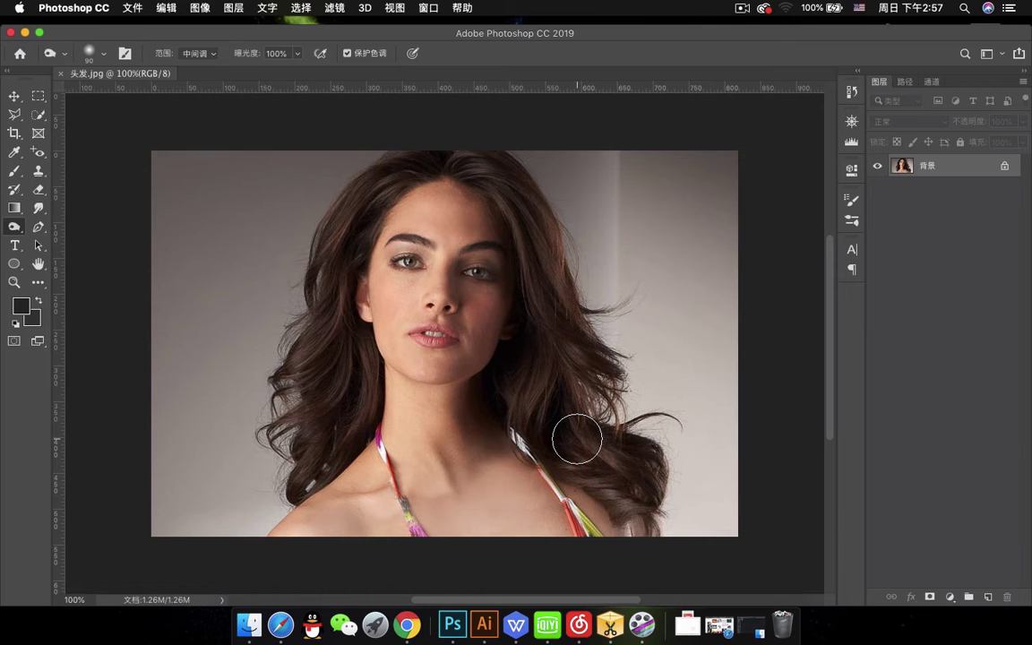
Compare the red, green and blue channels individually for contrast between the hair and the background
{"action": "left_click", "coordinate": [932, 82]}
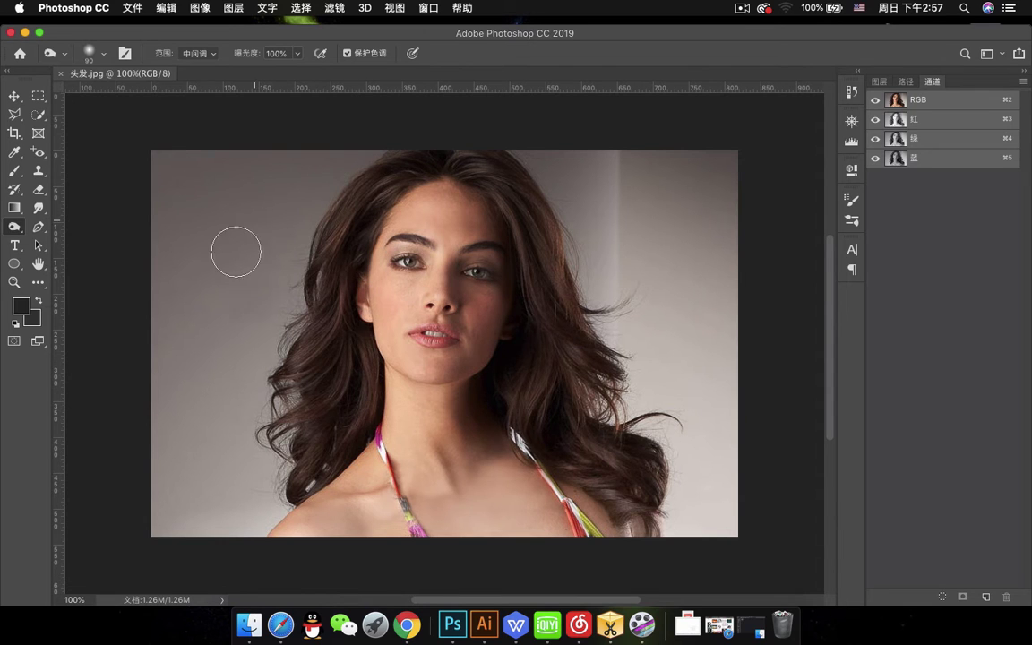
{"action": "left_click", "coordinate": [956, 126]}
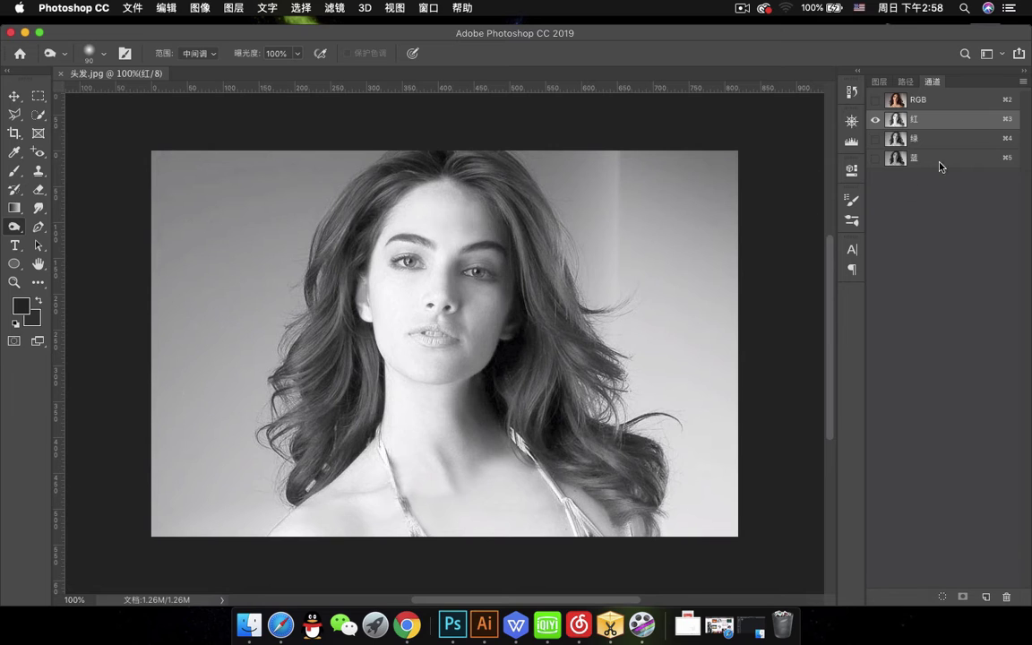
{"action": "left_click", "coordinate": [955, 139]}
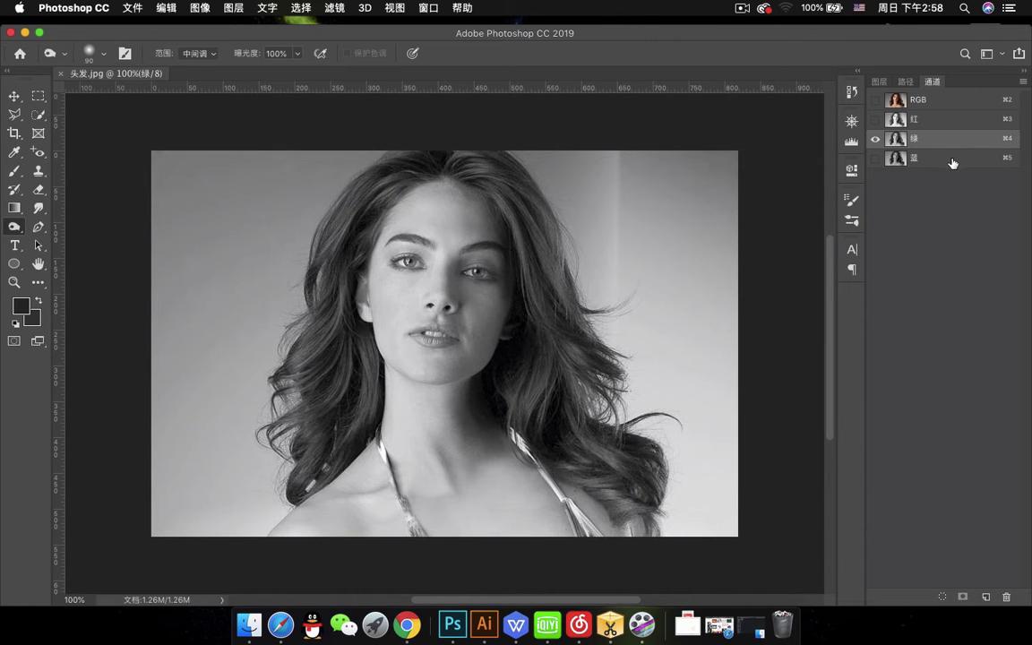
{"action": "left_click", "coordinate": [952, 161]}
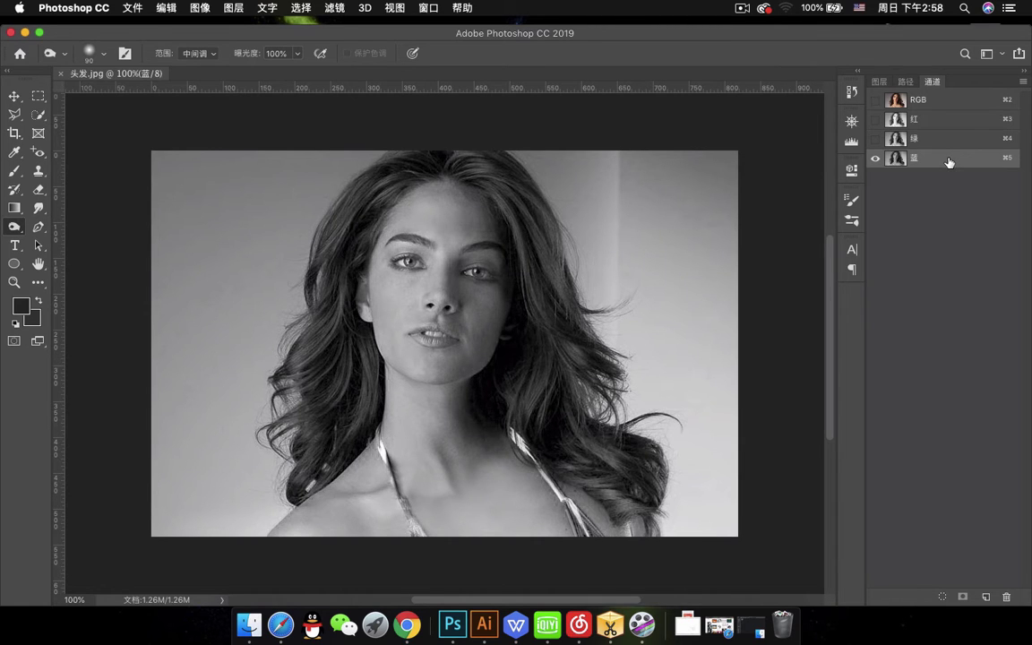
{"action": "left_click", "coordinate": [947, 144]}
{"action": "left_click", "coordinate": [947, 159]}
{"action": "left_click", "coordinate": [945, 123]}
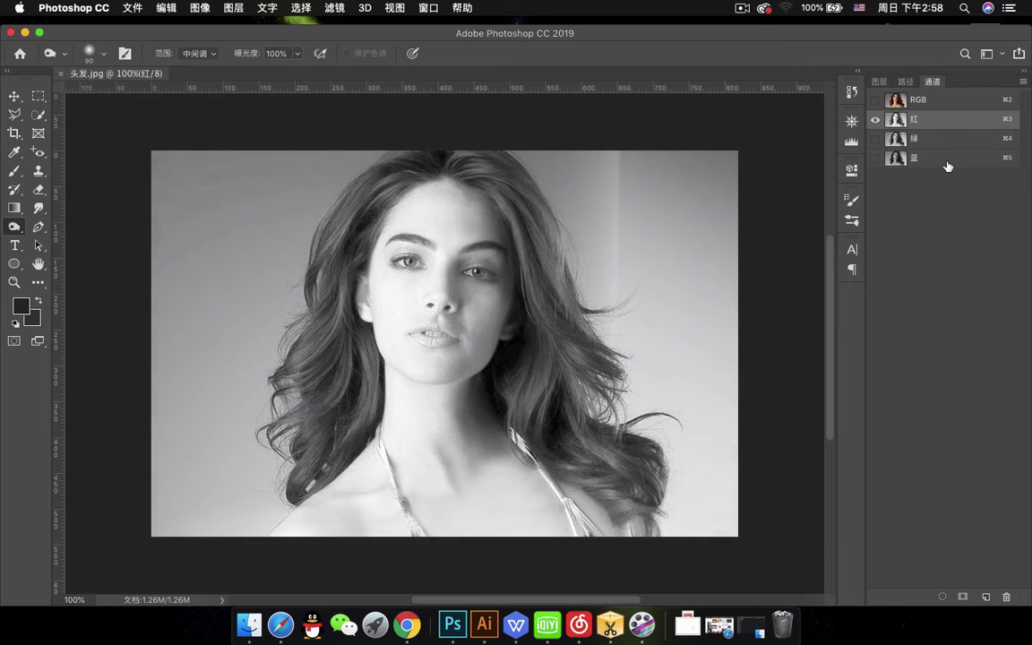
Duplicate the blue channel
{"action": "left_click", "coordinate": [946, 161]}
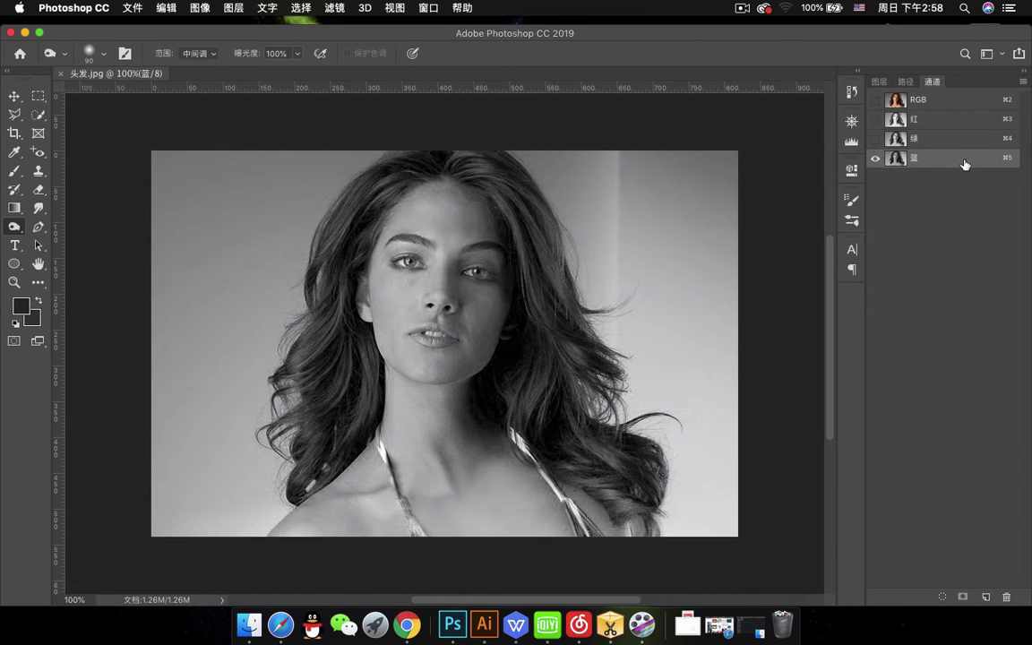
{"action": "left_click_drag", "start_coordinate": [964, 164], "coordinate": [987, 598]}
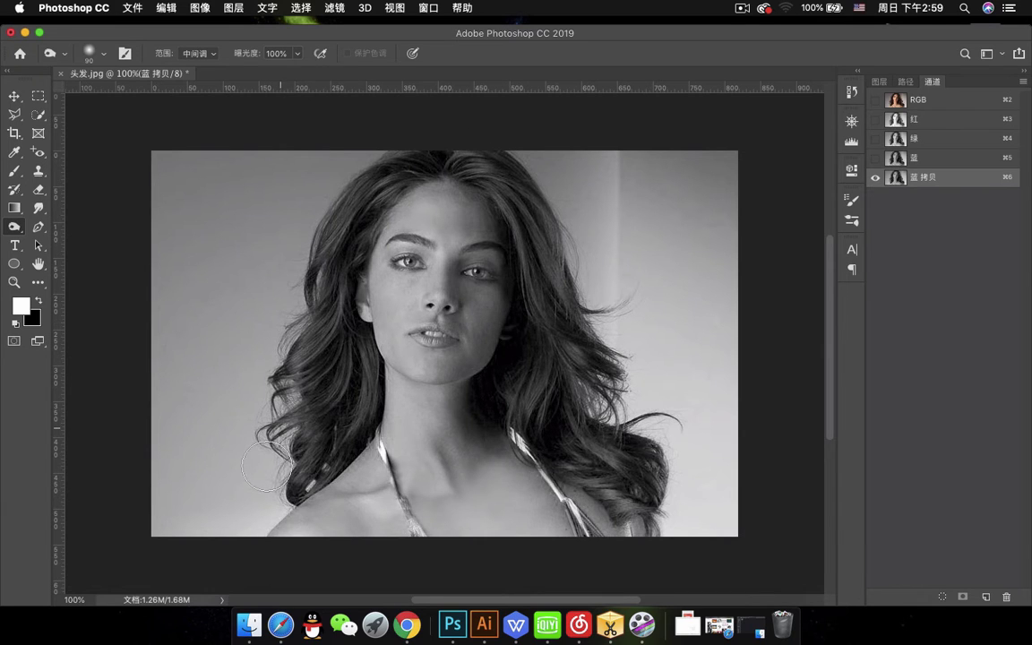
{"action": "mouse_move", "coordinate": [313, 389]}
{"action": "left_mouse_down"}
{"action": "mouse_move", "coordinate": [359, 326]}
{"action": "mouse_move", "coordinate": [394, 364]}
{"action": "mouse_move", "coordinate": [460, 395]}
{"action": "left_mouse_up"}
Start a Levels adjustment on the blue channel copy with input shadows at 27 and input highlights at 194
{"action": "key", "text": "super+l"}
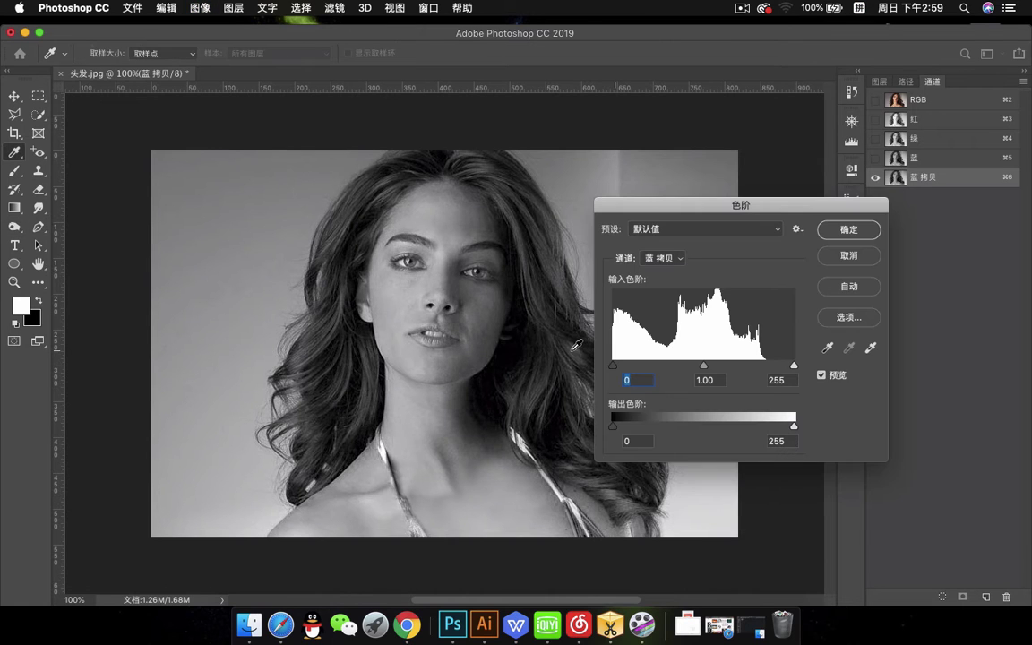
{"action": "left_click_drag", "start_coordinate": [709, 199], "coordinate": [670, 57]}
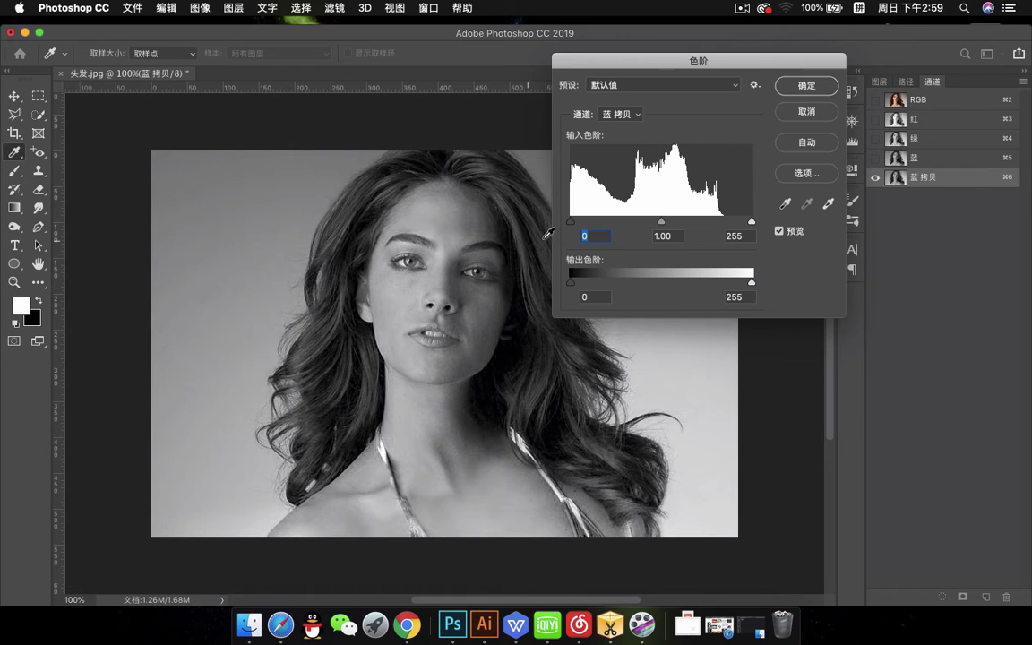
{"action": "left_click_drag", "start_coordinate": [571, 221], "coordinate": [588, 224]}
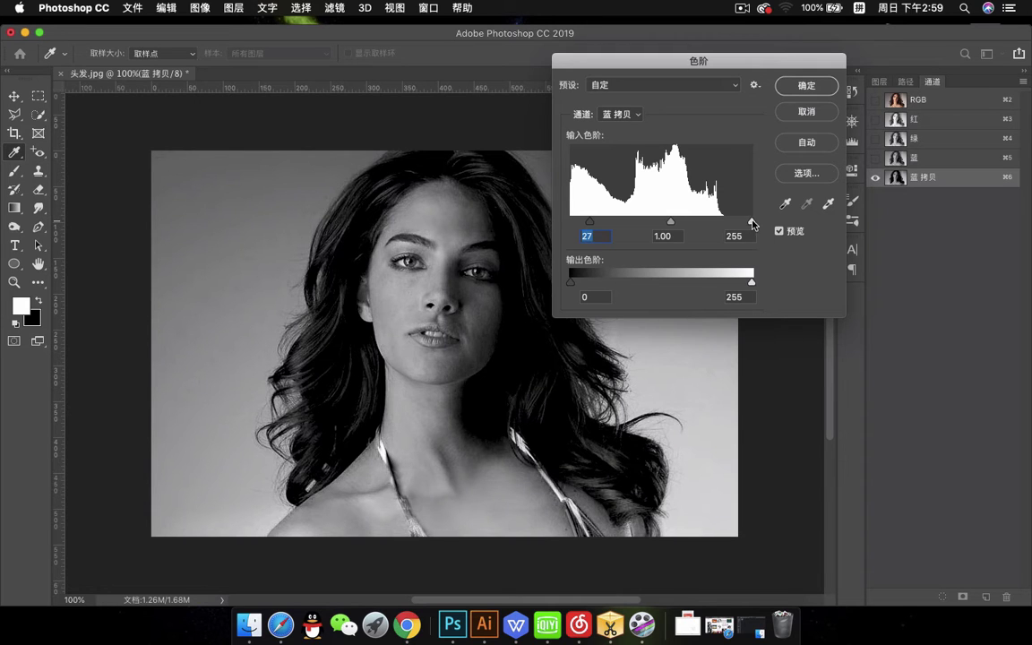
{"action": "left_click_drag", "start_coordinate": [754, 224], "coordinate": [712, 224]}
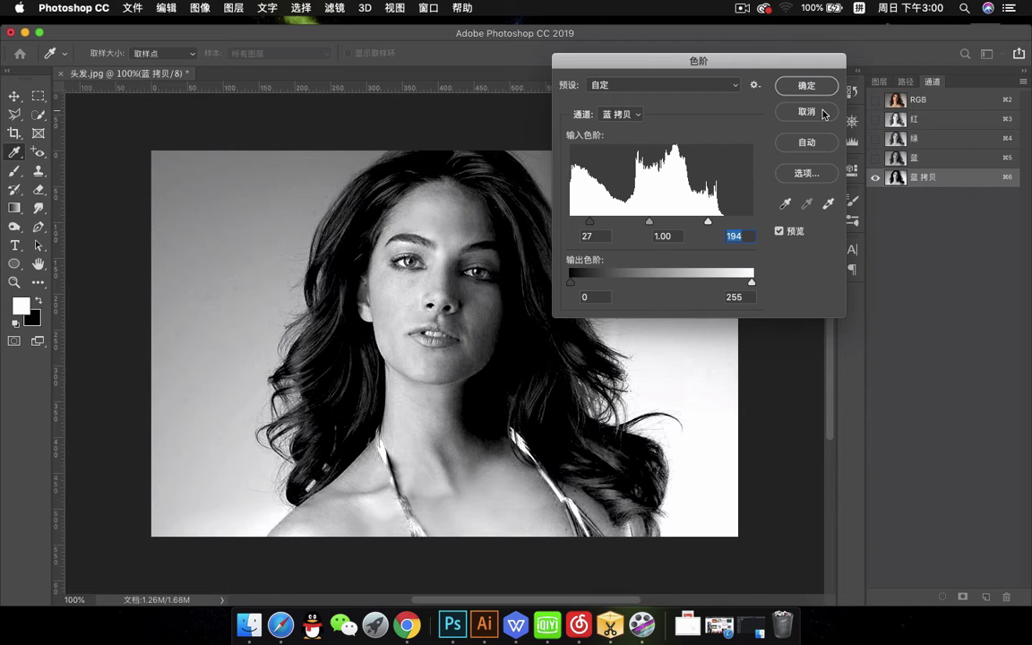
Toggle the Levels preview off and on to compare the channel before and after the adjustment
{"action": "left_click", "coordinate": [778, 231]}
{"action": "left_click", "coordinate": [778, 232]}
{"action": "left_click", "coordinate": [778, 231]}
{"action": "left_click", "coordinate": [778, 231]}
Try stronger Levels inputs with highlights at 149 and shadows at 81, then 31
{"action": "left_click_drag", "start_coordinate": [709, 224], "coordinate": [678, 225]}
{"action": "left_click_drag", "start_coordinate": [592, 223], "coordinate": [628, 224]}
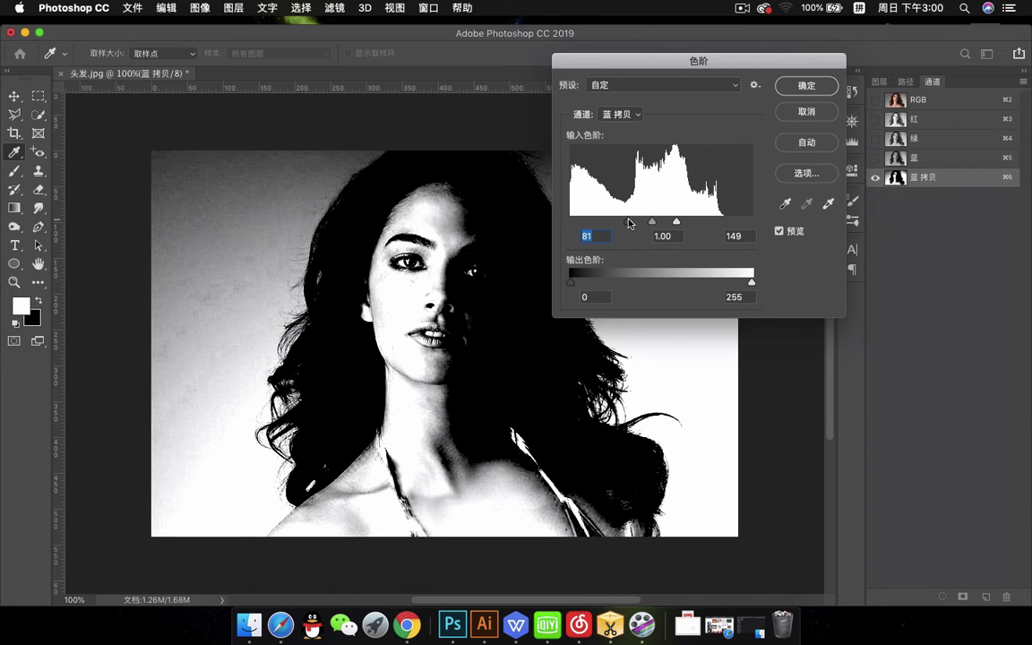
{"action": "left_click_drag", "start_coordinate": [628, 224], "coordinate": [593, 224]}
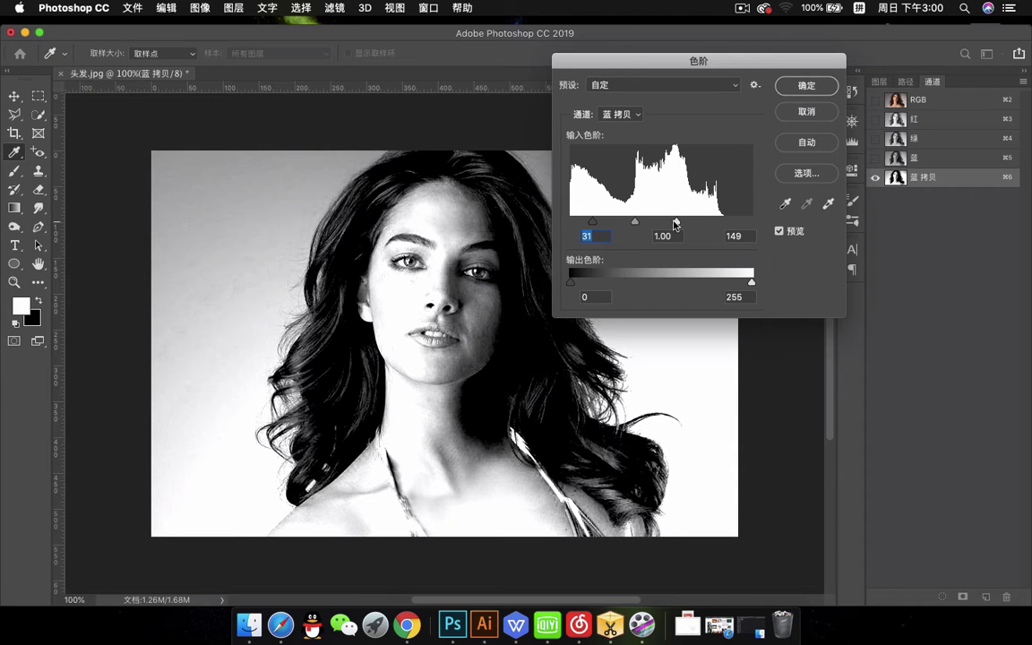
Set the Levels input shadows to 27 and input highlights to 183, and apply the adjustment
{"action": "left_click_drag", "start_coordinate": [675, 222], "coordinate": [691, 224]}
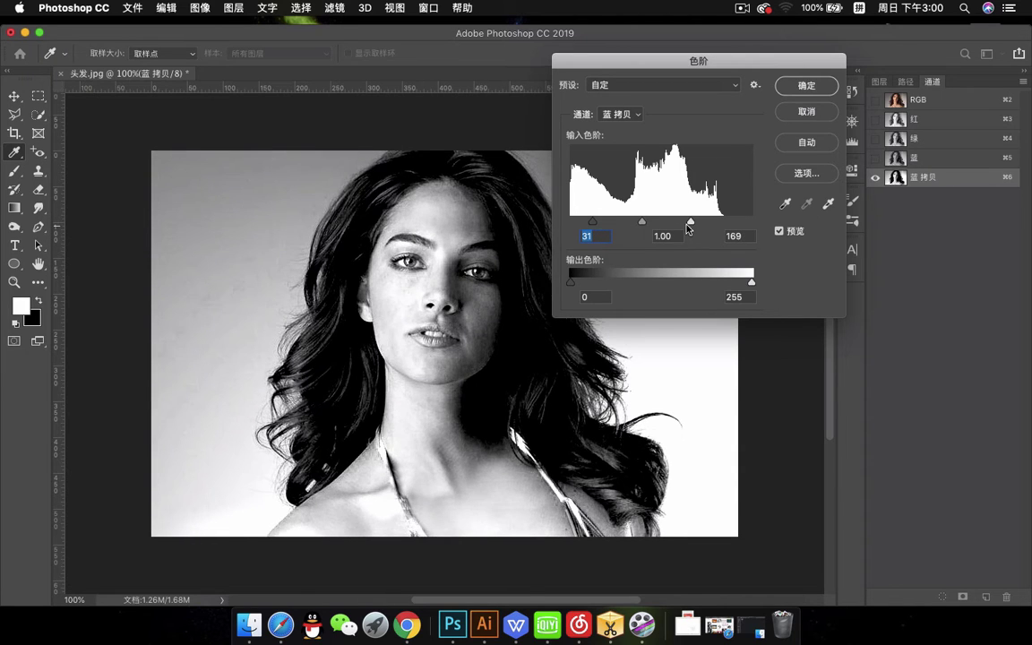
{"action": "left_click", "coordinate": [687, 223]}
{"action": "left_click_drag", "start_coordinate": [593, 224], "coordinate": [589, 224]}
{"action": "left_click_drag", "start_coordinate": [691, 223], "coordinate": [699, 225]}
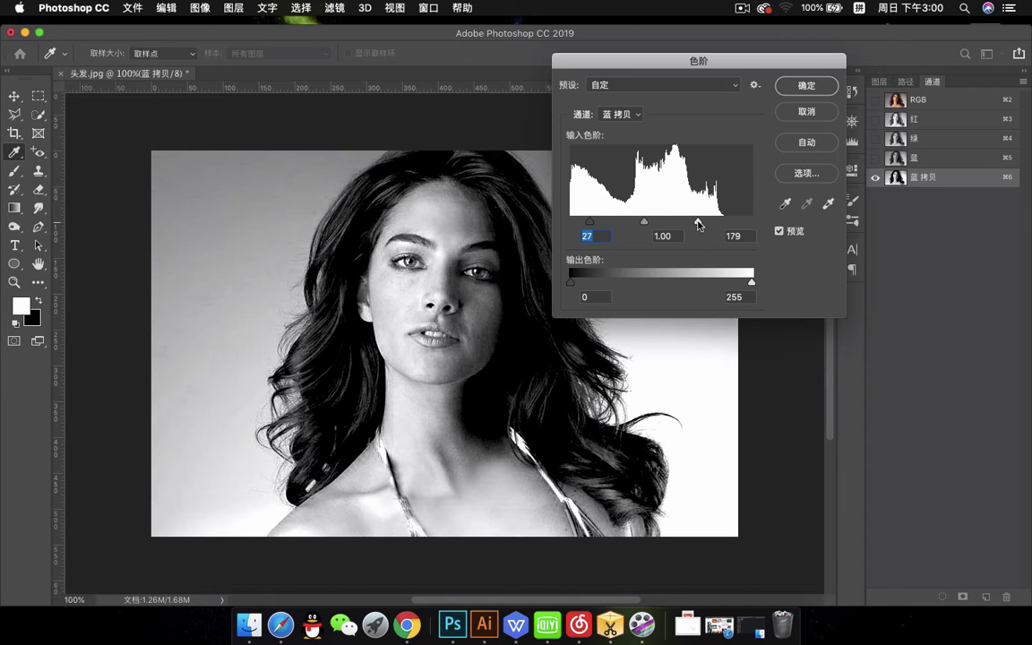
{"action": "left_click_drag", "start_coordinate": [741, 61], "coordinate": [861, 222]}
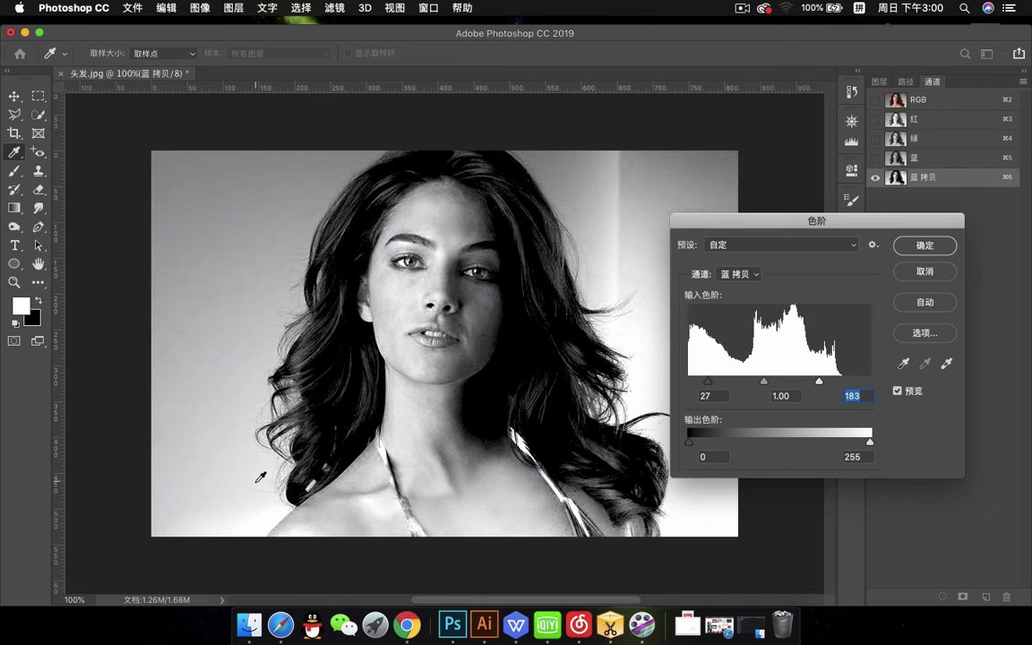
{"action": "left_click", "coordinate": [932, 253]}
Lighten the grey background along the outer edge of the hair left of the face with the Dodge tool
{"action": "key", "text": "o"}
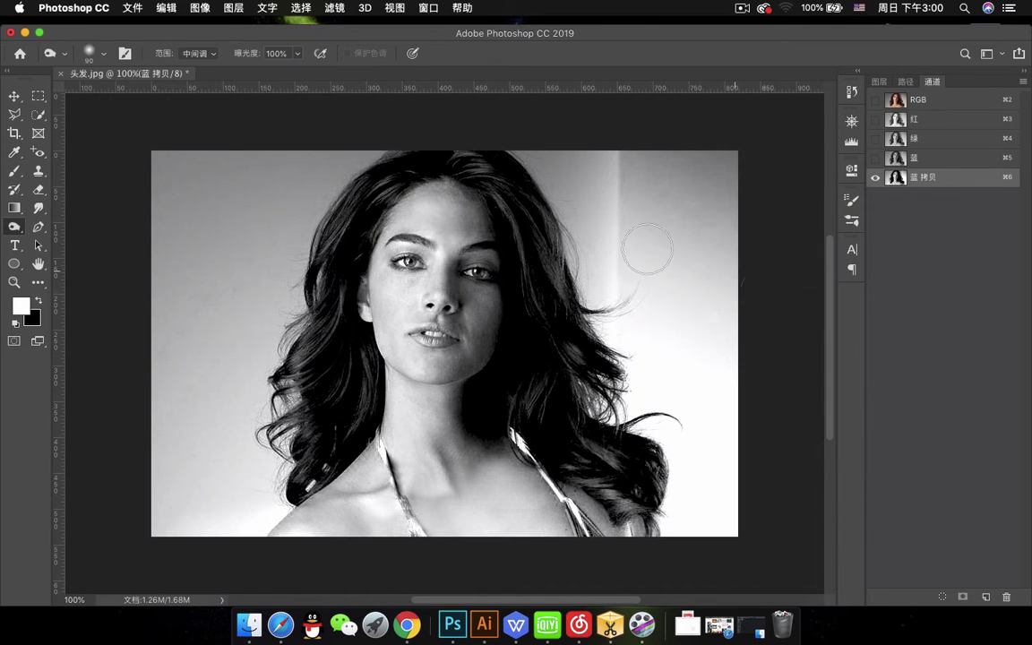
{"action": "right_click", "coordinate": [15, 230]}
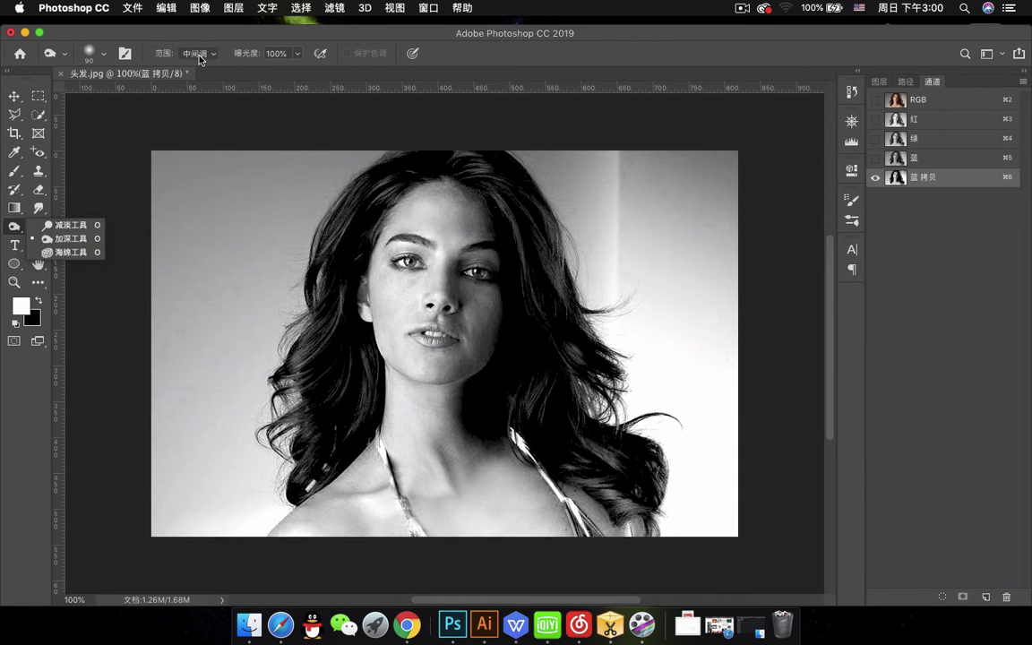
{"action": "left_click", "coordinate": [68, 225]}
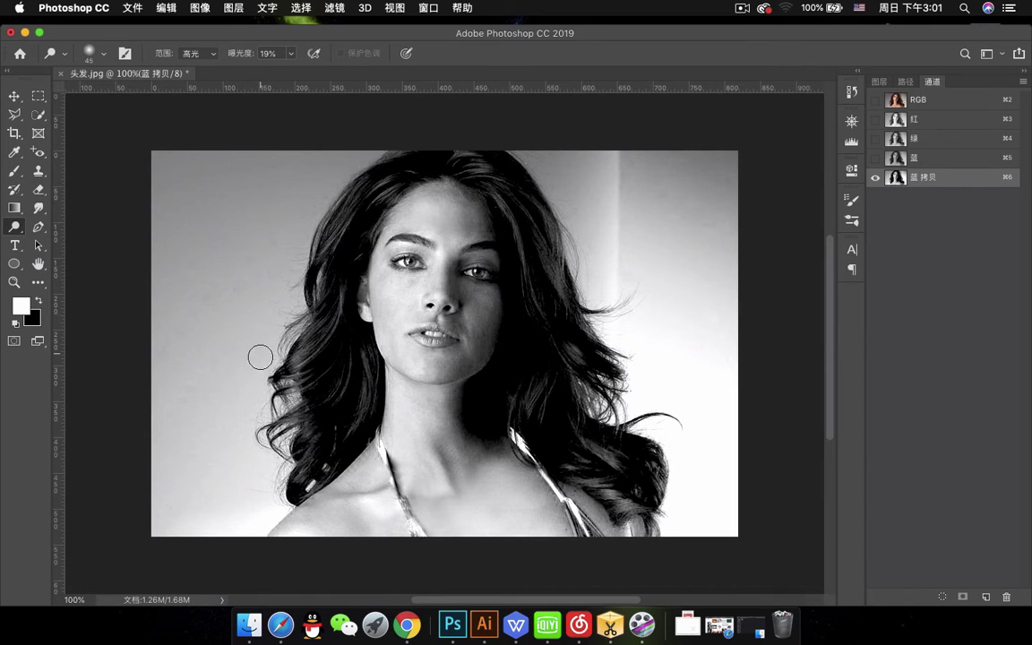
{"action": "mouse_move", "coordinate": [256, 376]}
{"action": "left_mouse_down"}
{"action": "mouse_move", "coordinate": [246, 417]}
{"action": "mouse_move", "coordinate": [258, 401]}
{"action": "mouse_move", "coordinate": [254, 454]}
{"action": "mouse_move", "coordinate": [248, 420]}
{"action": "mouse_move", "coordinate": [284, 309]}
{"action": "mouse_move", "coordinate": [251, 289]}
{"action": "left_mouse_up"}
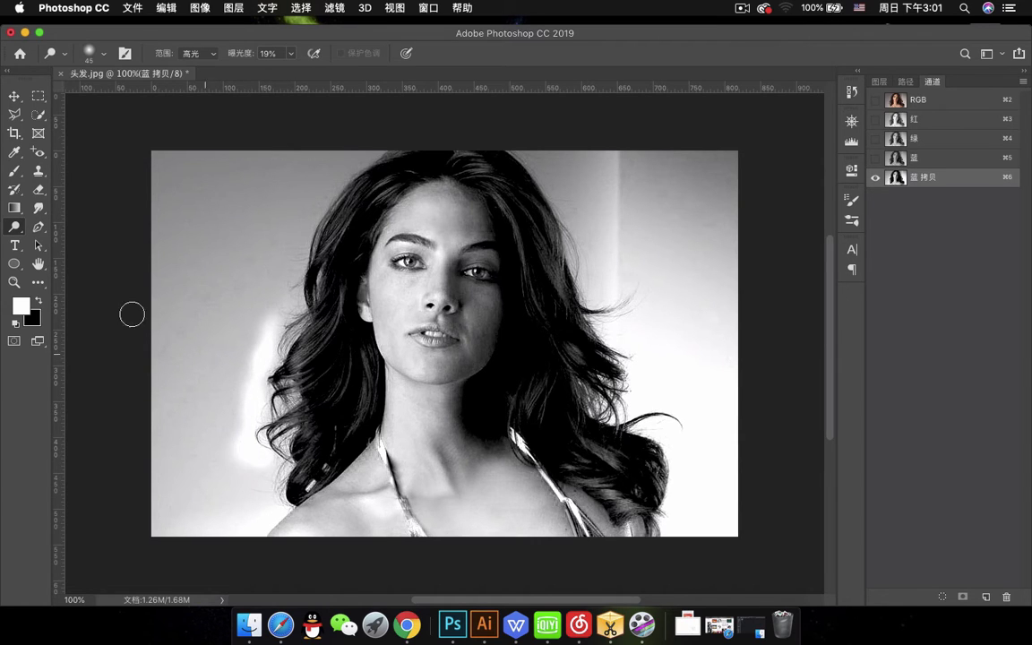
Set up the Burn tool with the shadows range, brush size 15 and 42% exposure, undoing the test stroke
{"action": "right_click", "coordinate": [7, 231]}
{"action": "left_click", "coordinate": [53, 222]}
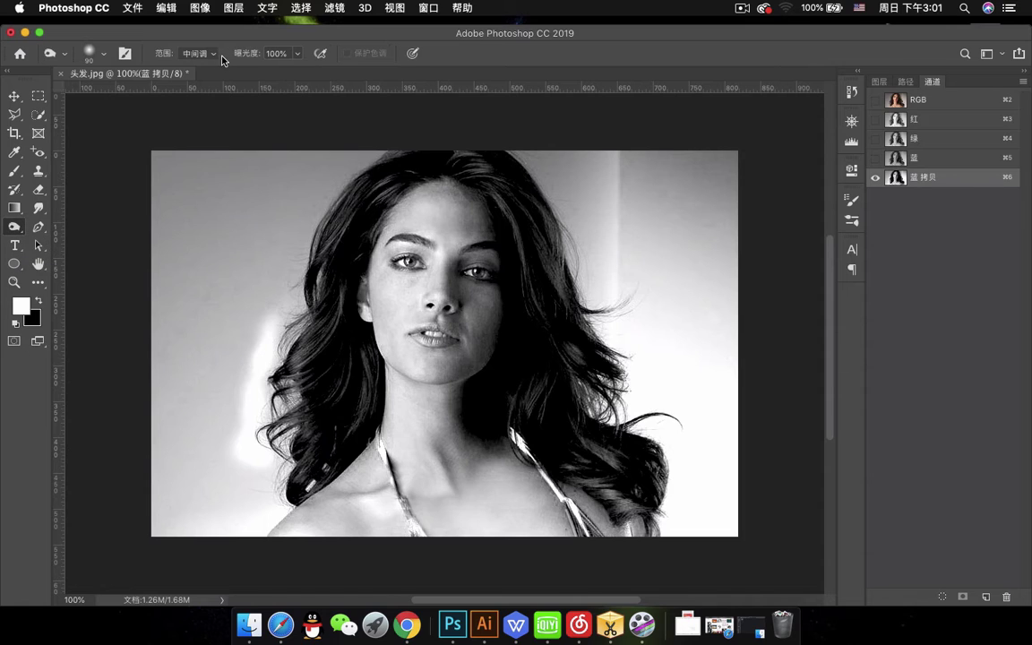
{"action": "left_click", "coordinate": [192, 40]}
{"action": "scroll", "coordinate": [285, 381], "scroll_direction": "up", "scroll_amount": 3}
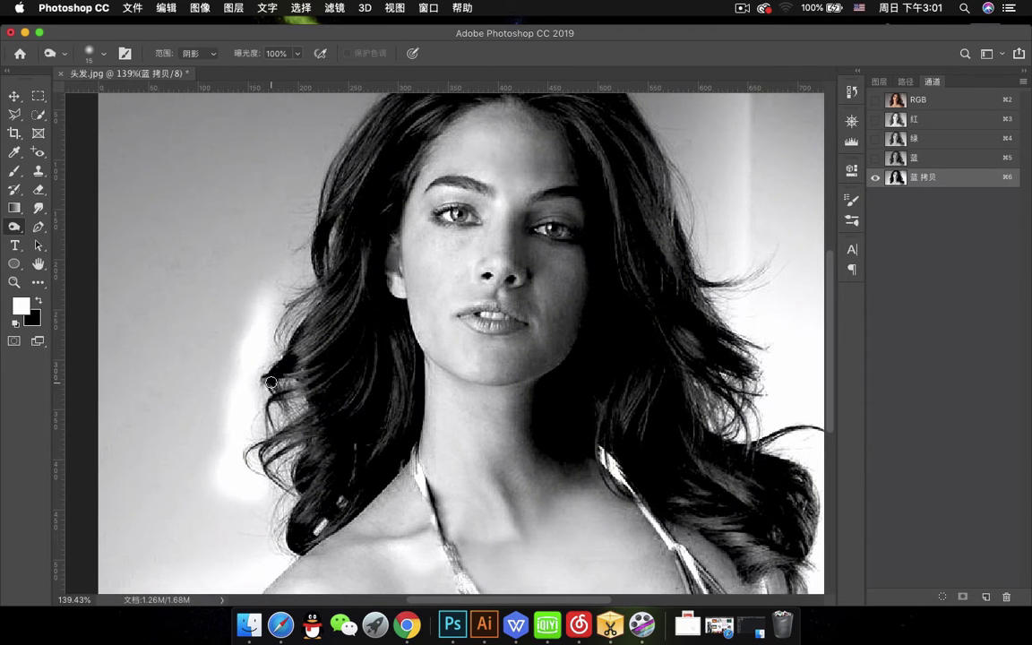
{"action": "key", "text": "super+z"}
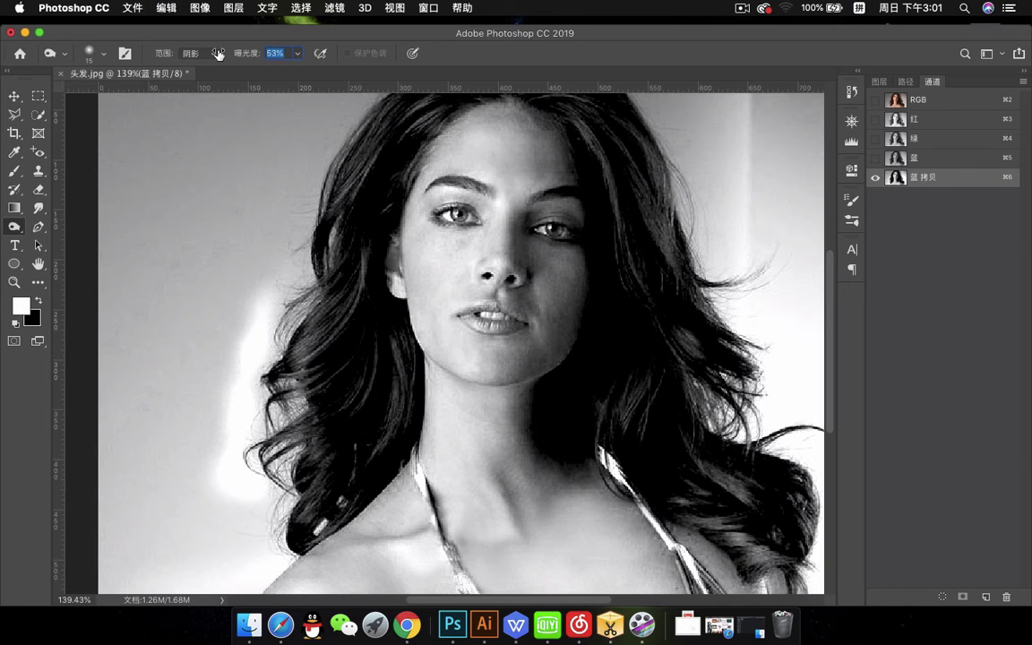
{"action": "type", "text": "42"}
{"action": "key", "text": "Return"}
Darken the grey strands in the hair left of the face, from the curls up to the crown, with the Burn tool
{"action": "mouse_move", "coordinate": [308, 349]}
{"action": "left_mouse_down"}
{"action": "mouse_move", "coordinate": [316, 355]}
{"action": "mouse_move", "coordinate": [291, 360]}
{"action": "left_mouse_up"}
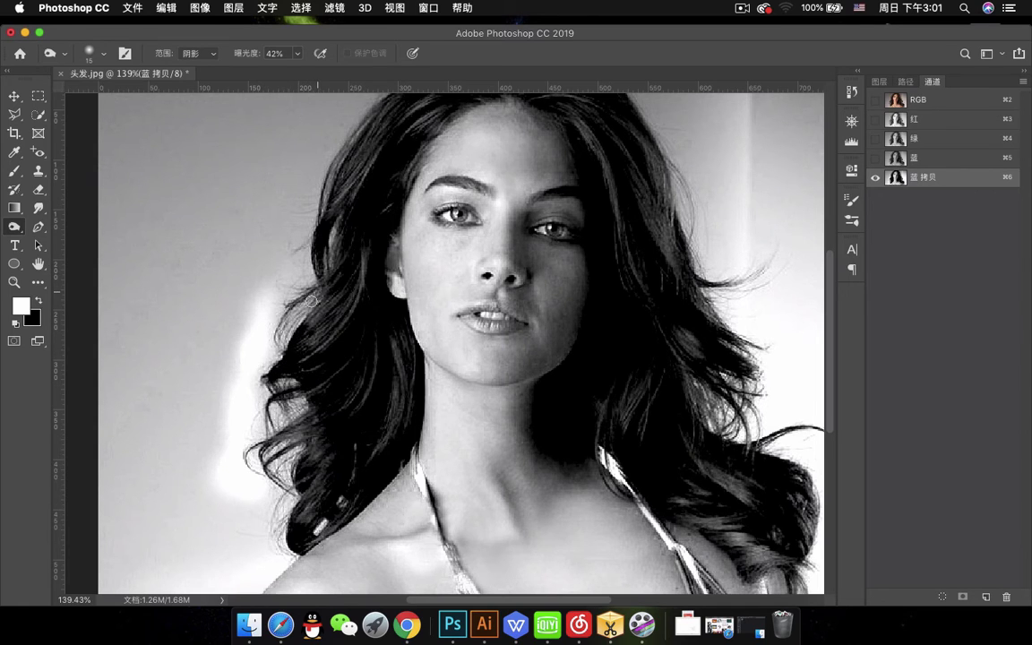
{"action": "left_click_drag", "start_coordinate": [310, 301], "coordinate": [278, 384]}
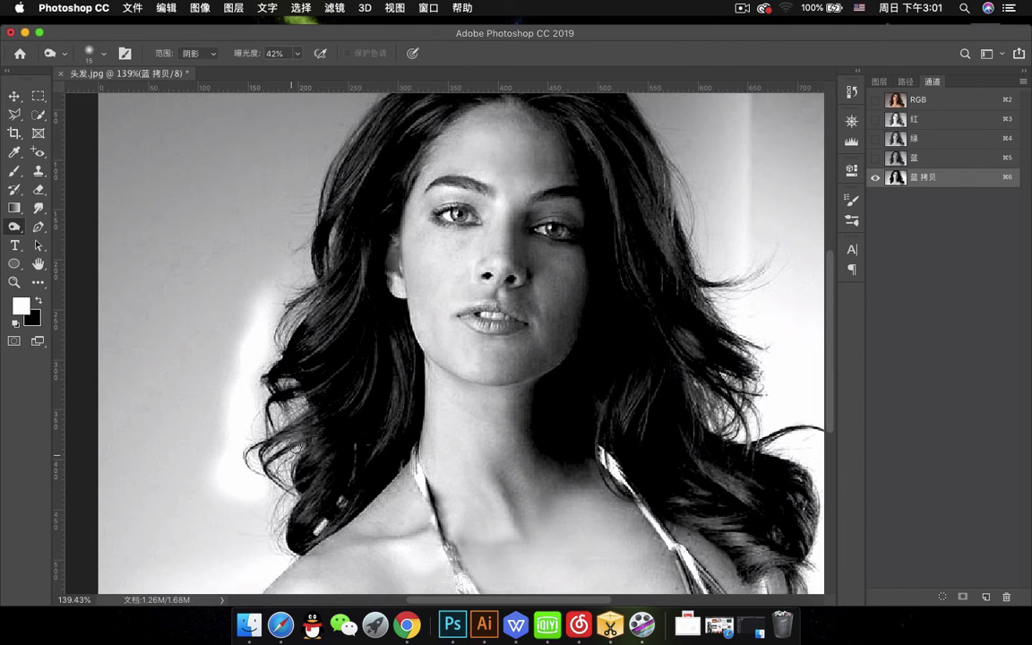
{"action": "left_click_drag", "start_coordinate": [313, 430], "coordinate": [284, 443]}
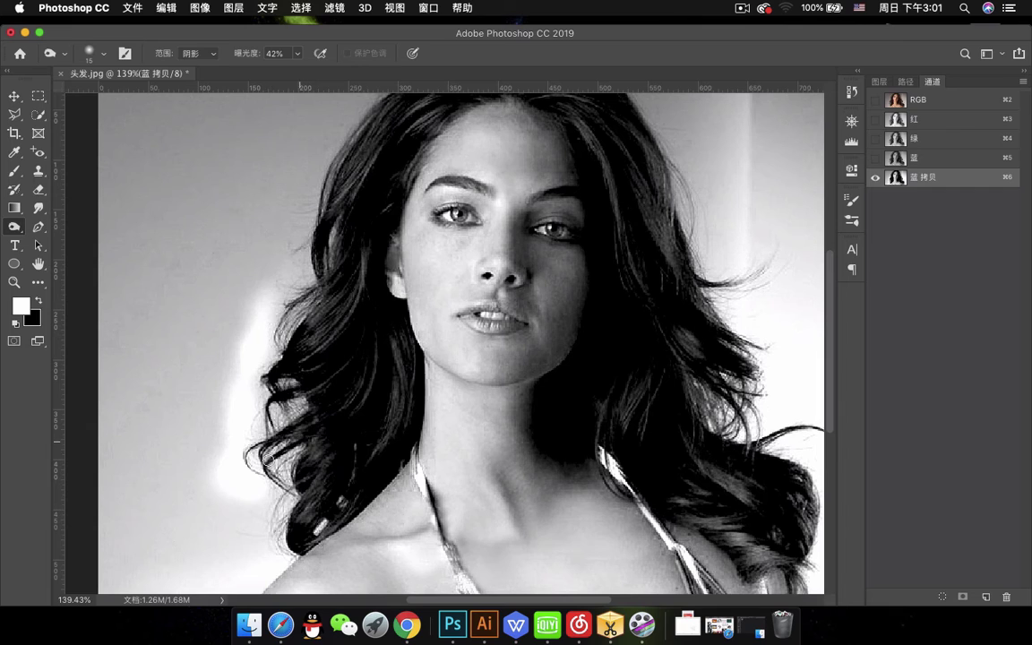
{"action": "left_click_drag", "start_coordinate": [329, 474], "coordinate": [321, 491]}
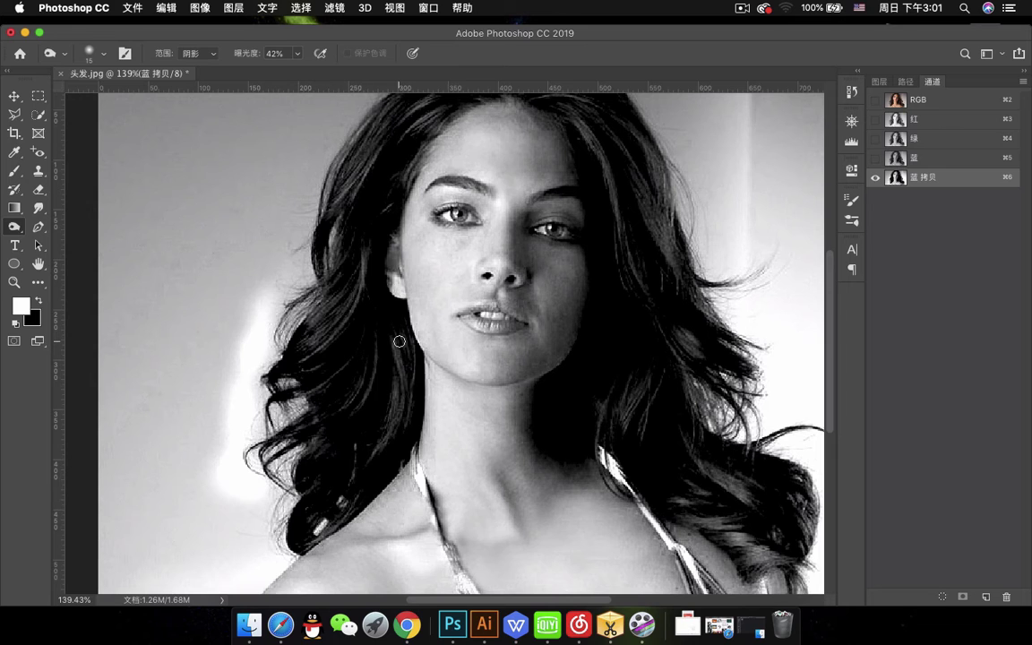
{"action": "left_click_drag", "start_coordinate": [399, 341], "coordinate": [382, 455]}
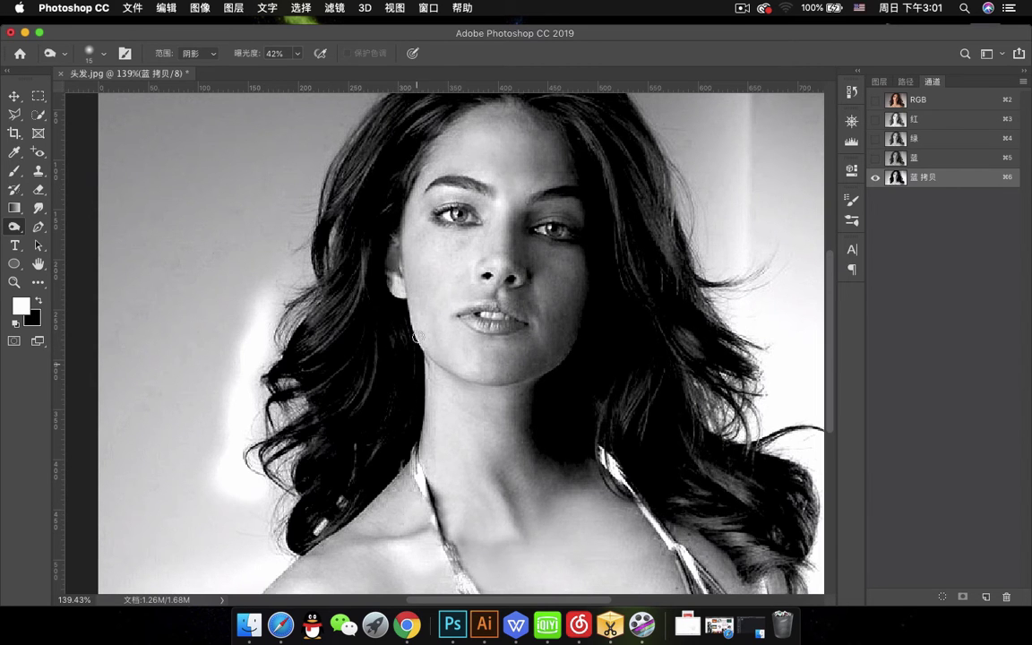
{"action": "scroll", "coordinate": [336, 399], "scroll_direction": "up", "scroll_amount": 5}
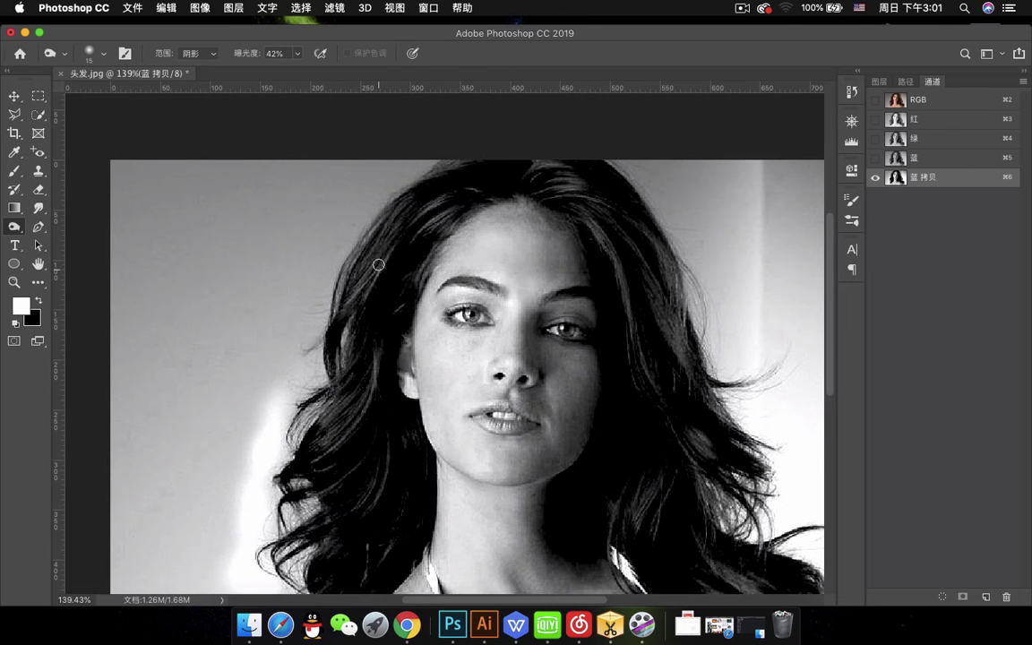
{"action": "left_click_drag", "start_coordinate": [373, 225], "coordinate": [337, 267]}
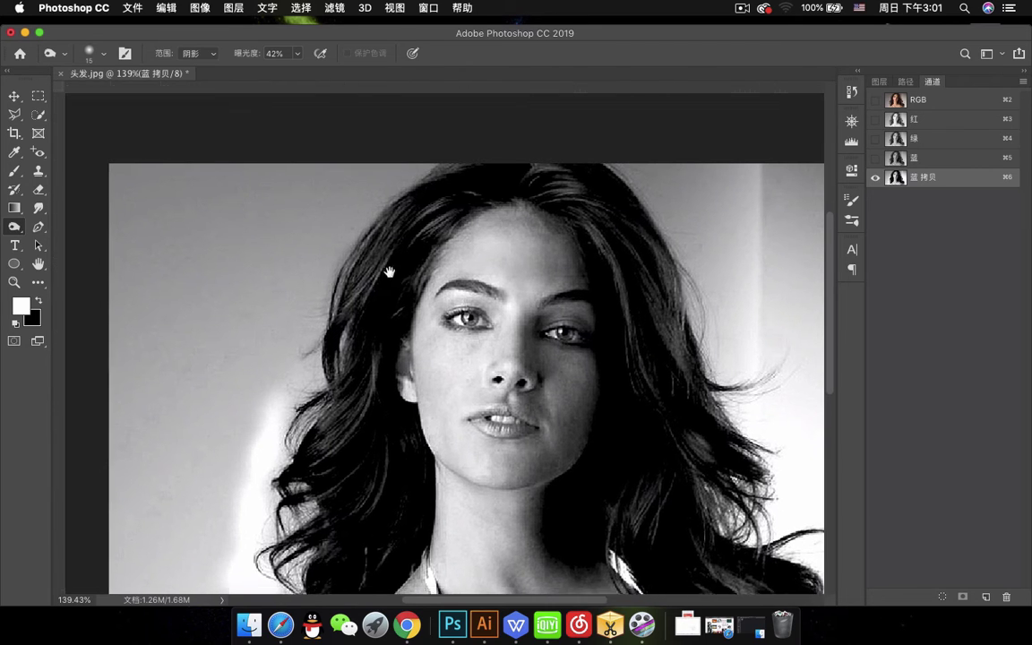
Darken the grey strands in the lower curls of the hair right of the face with the Burn tool
{"action": "scroll", "coordinate": [392, 271], "scroll_direction": "up", "scroll_amount": 2}
{"action": "scroll", "coordinate": [392, 271], "scroll_direction": "right", "scroll_amount": 2}
{"action": "scroll", "coordinate": [594, 279], "scroll_direction": "down", "scroll_amount": 3}
{"action": "scroll", "coordinate": [594, 278], "scroll_direction": "right", "scroll_amount": 3}
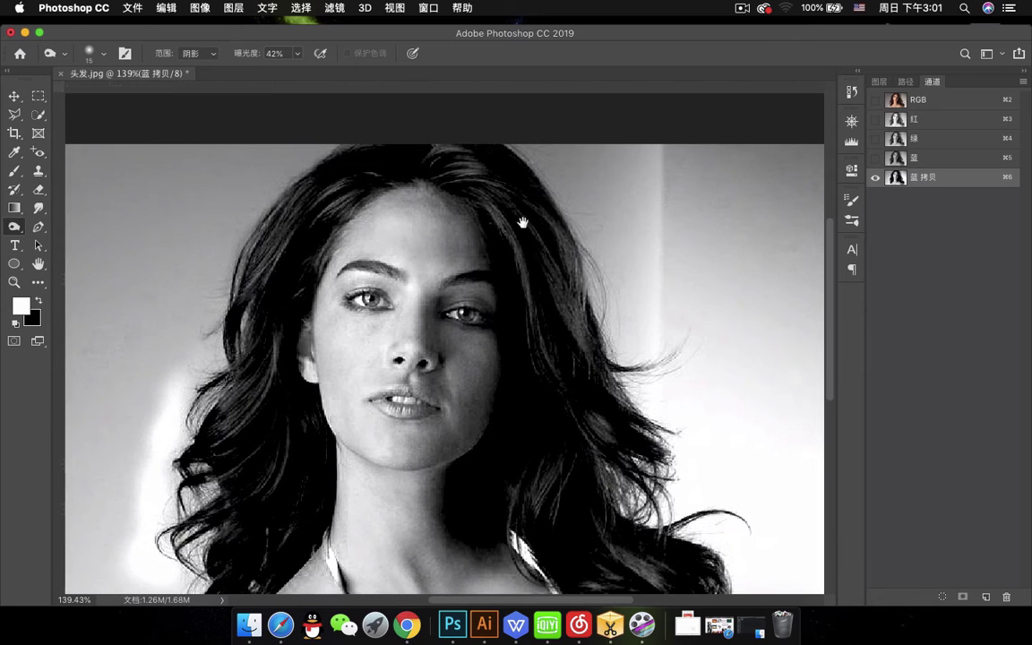
{"action": "scroll", "coordinate": [604, 327], "scroll_direction": "down", "scroll_amount": 2}
{"action": "scroll", "coordinate": [604, 327], "scroll_direction": "right", "scroll_amount": 2}
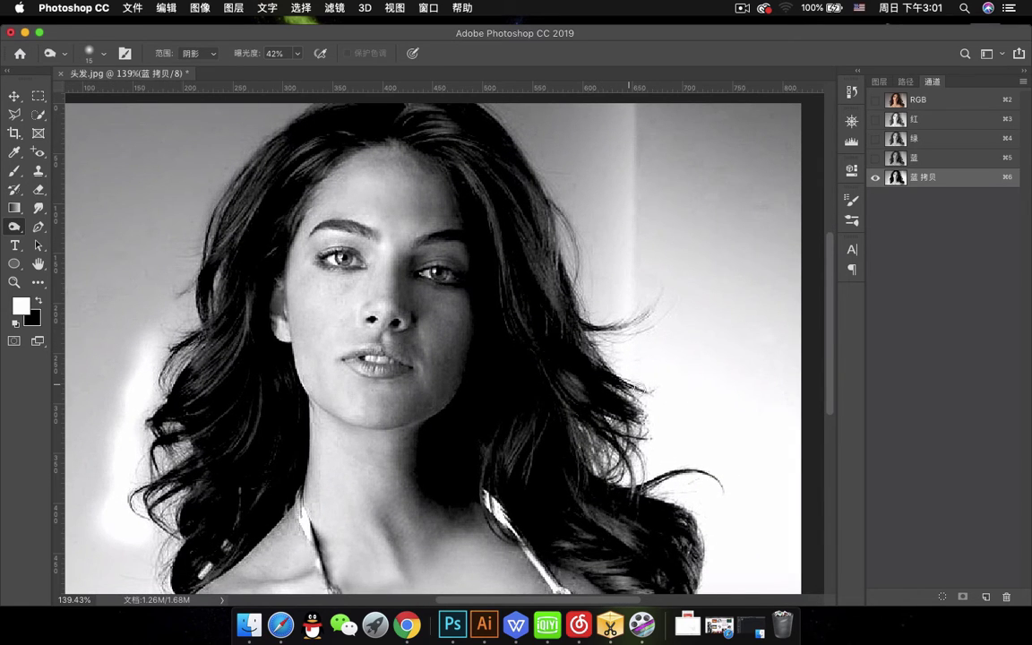
{"action": "scroll", "coordinate": [578, 348], "scroll_direction": "down", "scroll_amount": 3}
{"action": "scroll", "coordinate": [578, 349], "scroll_direction": "right", "scroll_amount": 2}
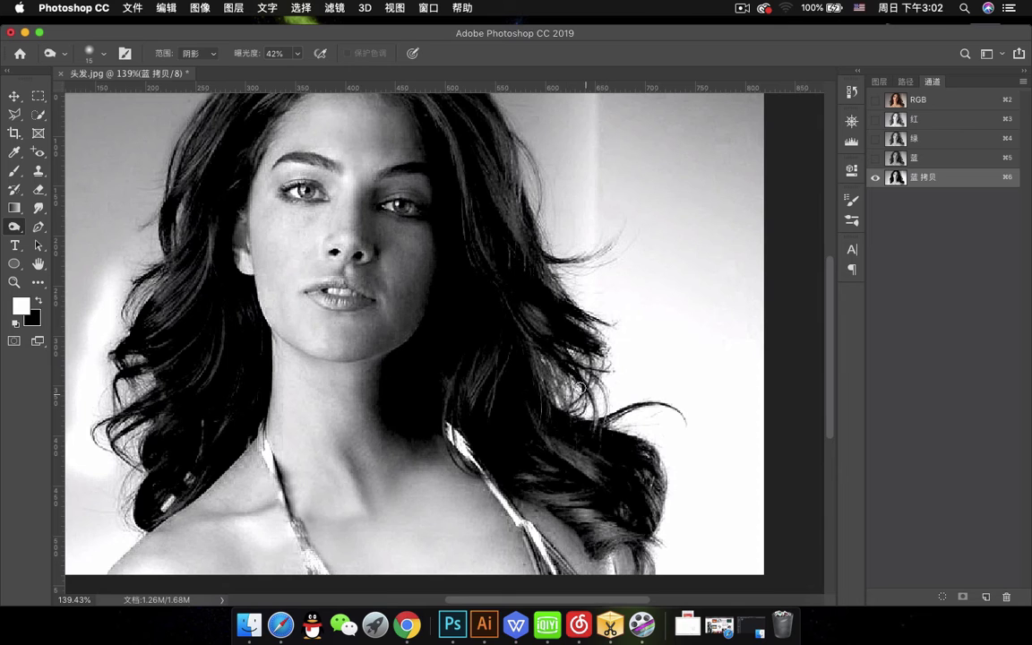
{"action": "mouse_move", "coordinate": [581, 387]}
{"action": "left_mouse_down"}
{"action": "mouse_move", "coordinate": [510, 354]}
{"action": "mouse_move", "coordinate": [587, 406]}
{"action": "left_mouse_up"}
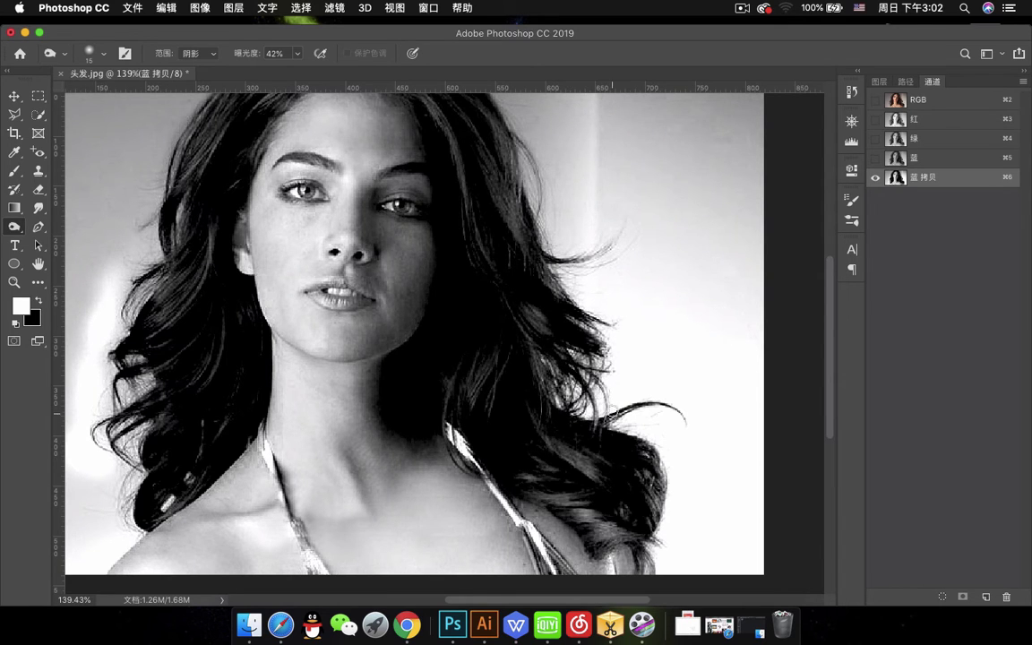
{"action": "scroll", "coordinate": [634, 368], "scroll_direction": "down", "scroll_amount": 3}
{"action": "scroll", "coordinate": [633, 368], "scroll_direction": "right", "scroll_amount": 2}
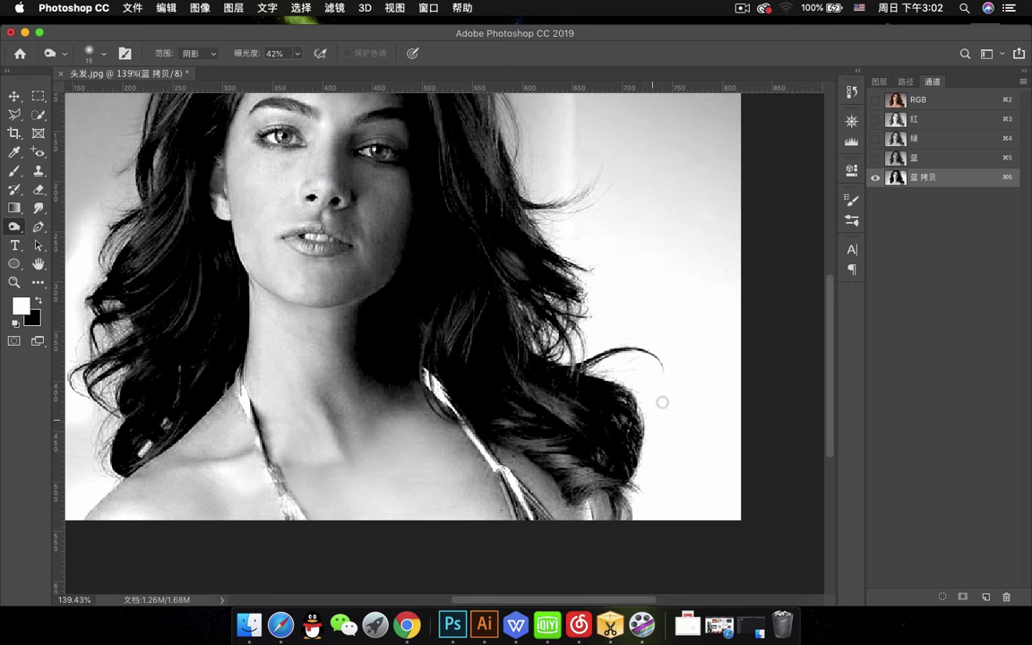
{"action": "scroll", "coordinate": [662, 402], "scroll_direction": "down", "scroll_amount": 2}
{"action": "left_click_drag", "start_coordinate": [452, 318], "coordinate": [486, 358]}
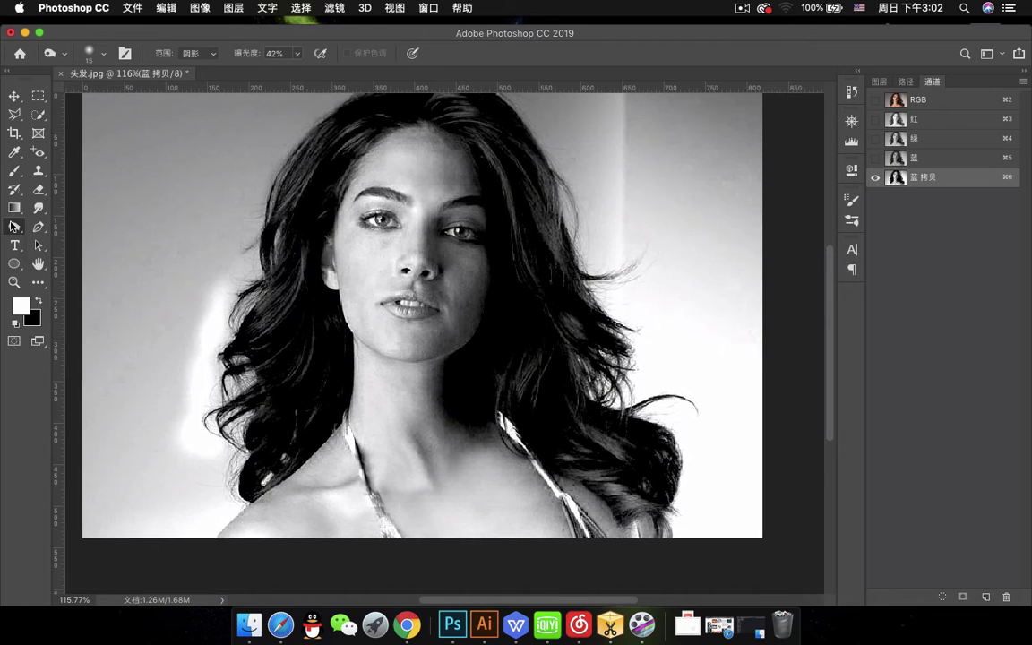
Lighten the grey background along the hair edge left of the face up to the crown with the Dodge tool
{"action": "right_click", "coordinate": [14, 226]}
{"action": "left_click", "coordinate": [62, 223]}
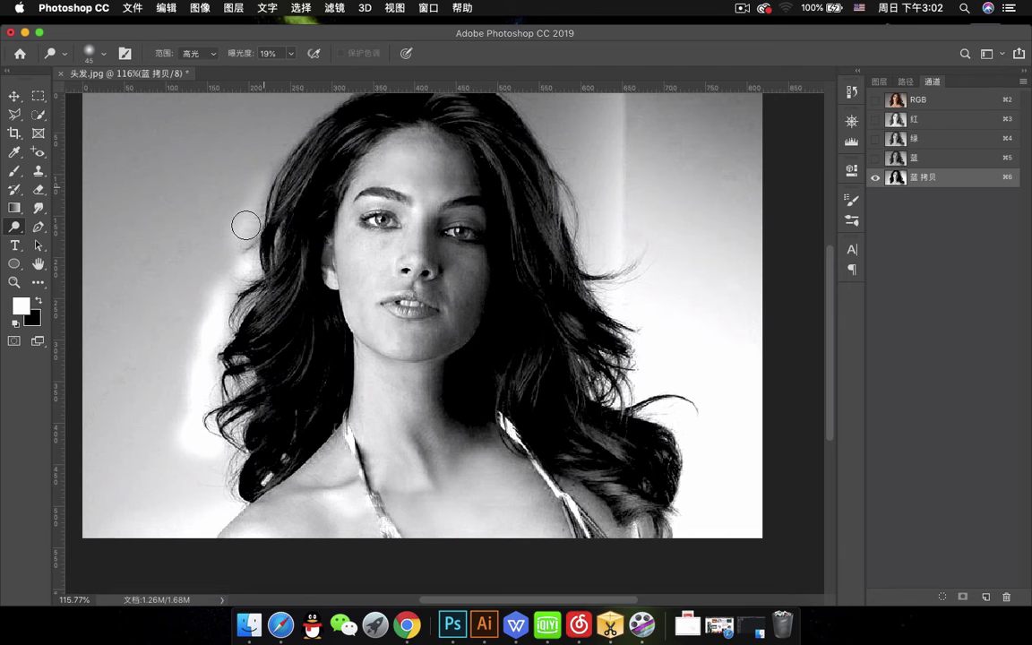
{"action": "scroll", "coordinate": [295, 215], "scroll_direction": "up", "scroll_amount": 5}
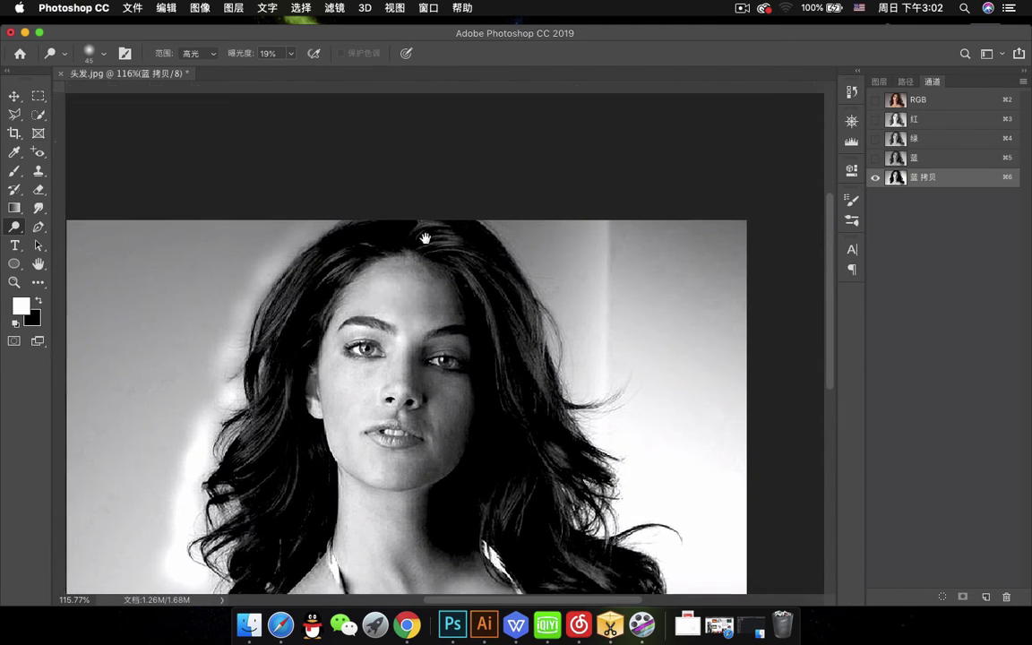
Lighten the background around the flyaway strands right of the face with the Dodge tool
{"action": "left_click_drag", "start_coordinate": [483, 239], "coordinate": [447, 168]}
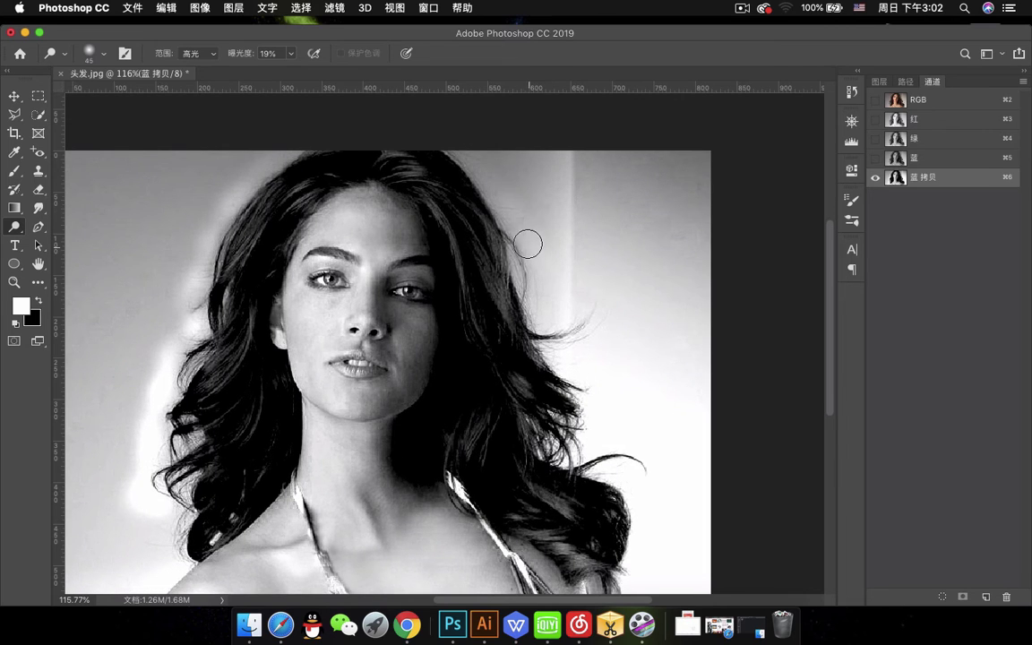
{"action": "left_click_drag", "start_coordinate": [520, 249], "coordinate": [544, 322]}
{"action": "scroll", "coordinate": [543, 322], "scroll_direction": "down", "scroll_amount": 3}
{"action": "scroll", "coordinate": [544, 323], "scroll_direction": "right", "scroll_amount": 2}
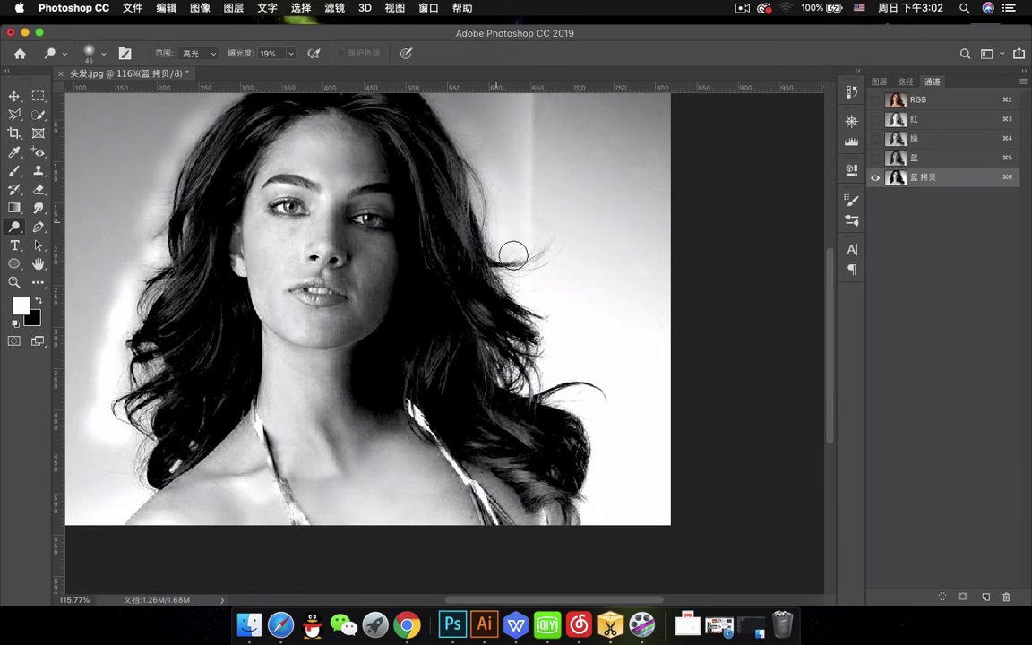
{"action": "left_click_drag", "start_coordinate": [527, 279], "coordinate": [519, 286]}
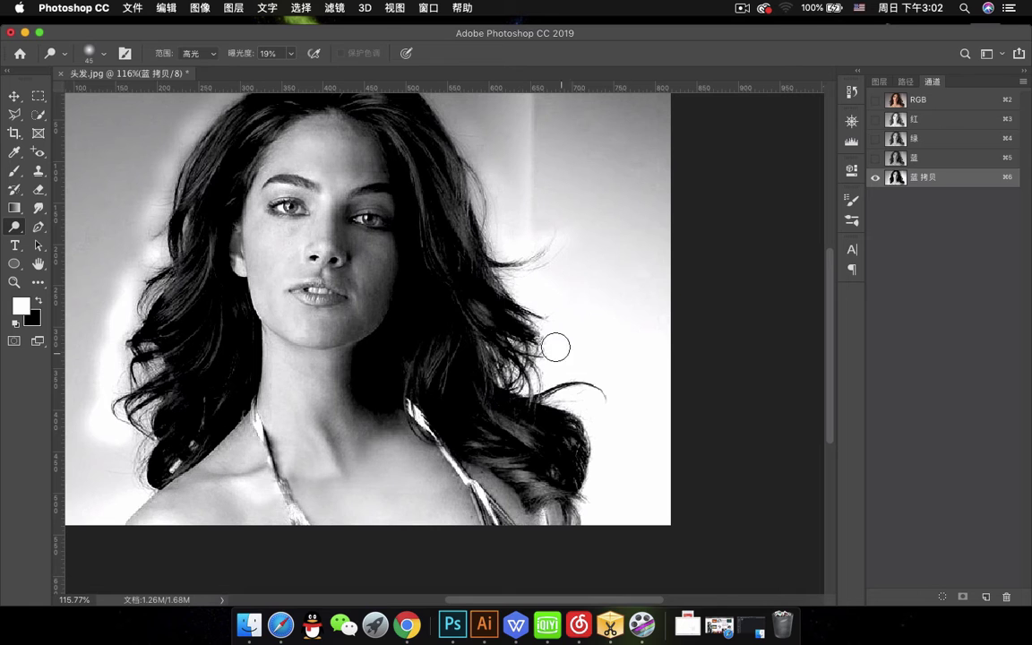
{"action": "scroll", "coordinate": [568, 366], "scroll_direction": "down", "scroll_amount": 3}
{"action": "scroll", "coordinate": [568, 367], "scroll_direction": "right", "scroll_amount": 1}
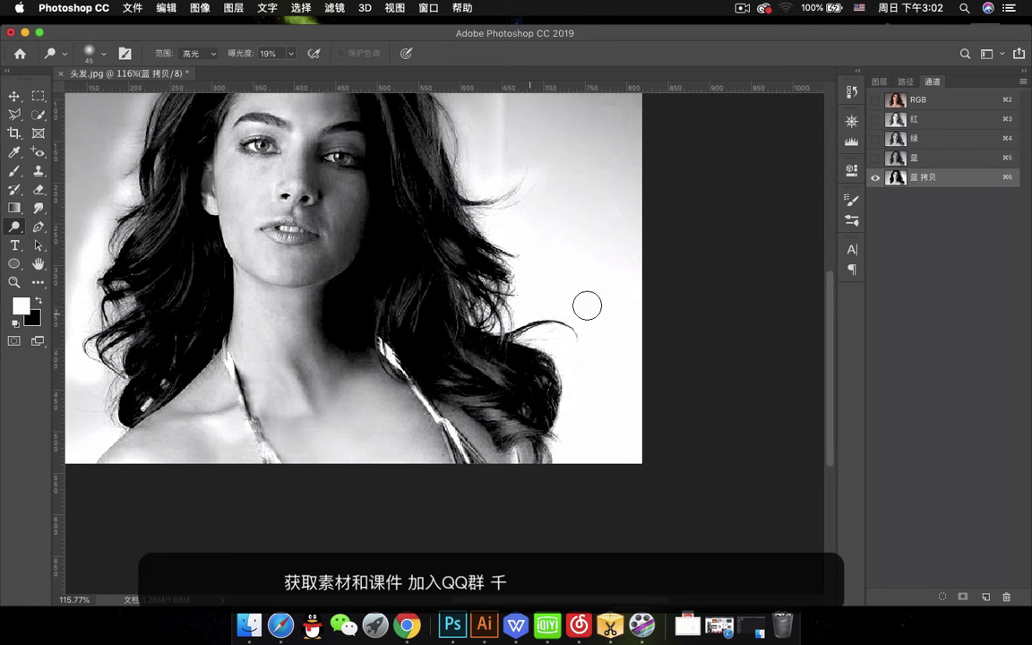
Lighten the background along the upper edge of the hair right of the face, up to the crown
{"action": "scroll", "coordinate": [546, 237], "scroll_direction": "up", "scroll_amount": 5}
{"action": "scroll", "coordinate": [547, 237], "scroll_direction": "left", "scroll_amount": 2}
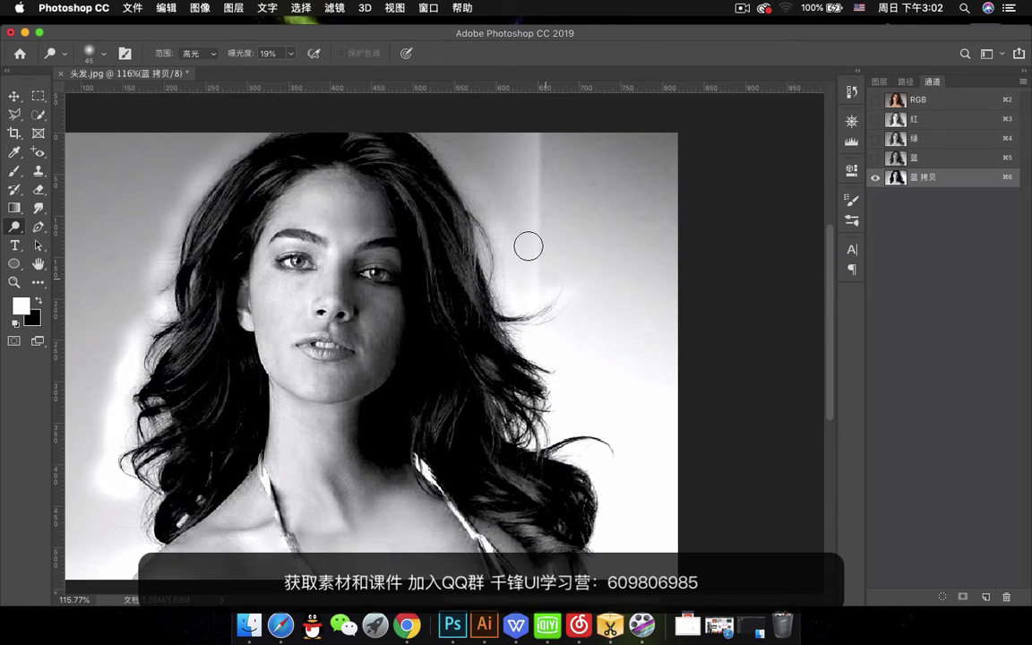
{"action": "mouse_move", "coordinate": [510, 248]}
{"action": "left_mouse_down"}
{"action": "mouse_move", "coordinate": [491, 238]}
{"action": "mouse_move", "coordinate": [507, 258]}
{"action": "mouse_move", "coordinate": [493, 210]}
{"action": "mouse_move", "coordinate": [476, 205]}
{"action": "left_mouse_up"}
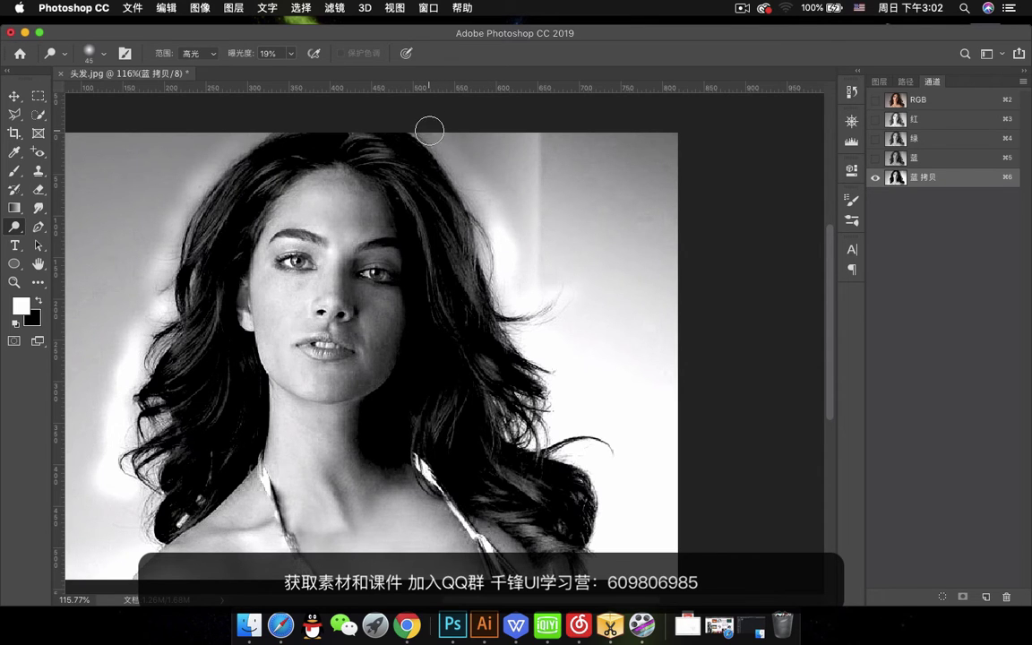
{"action": "mouse_move", "coordinate": [429, 133]}
{"action": "left_mouse_down"}
{"action": "mouse_move", "coordinate": [478, 194]}
{"action": "mouse_move", "coordinate": [430, 128]}
{"action": "mouse_move", "coordinate": [475, 180]}
{"action": "mouse_move", "coordinate": [479, 207]}
{"action": "left_mouse_up"}
{"action": "scroll", "coordinate": [532, 234], "scroll_direction": "down", "scroll_amount": 3}
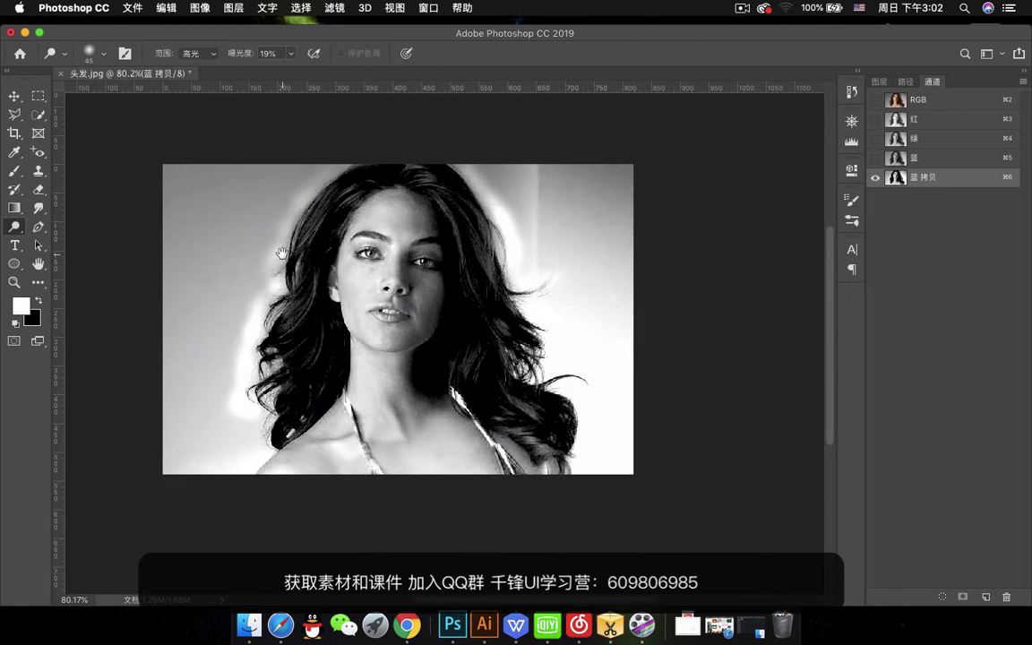
Paint white over the upper background left of the hair with a soft Brush, enlarging the brush to 125
{"action": "scroll", "coordinate": [283, 253], "scroll_direction": "left", "scroll_amount": 1}
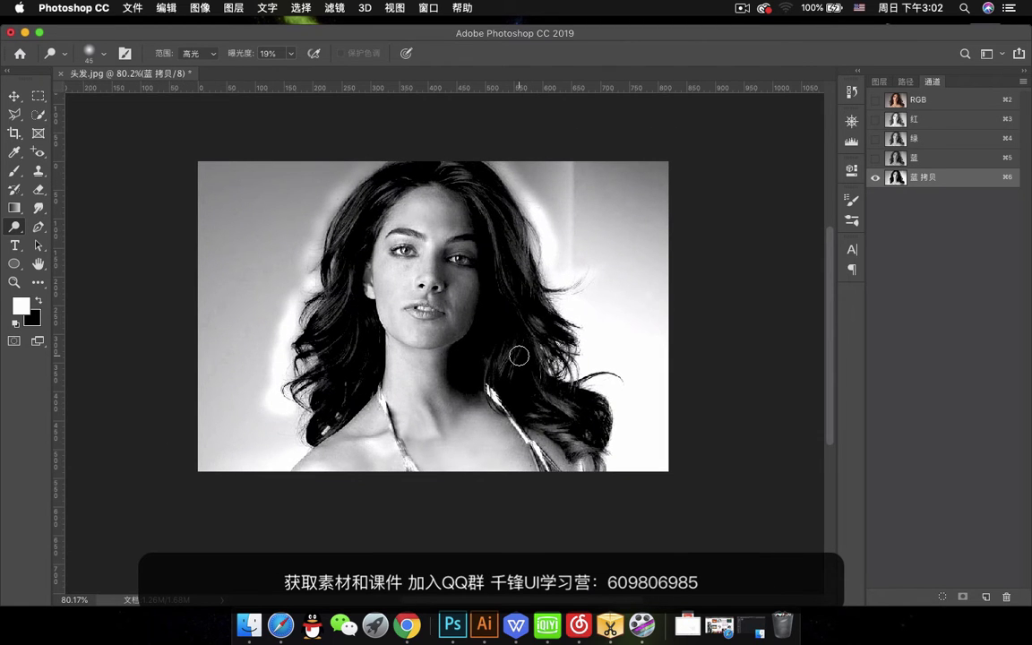
{"action": "scroll", "coordinate": [531, 345], "scroll_direction": "up", "scroll_amount": 2}
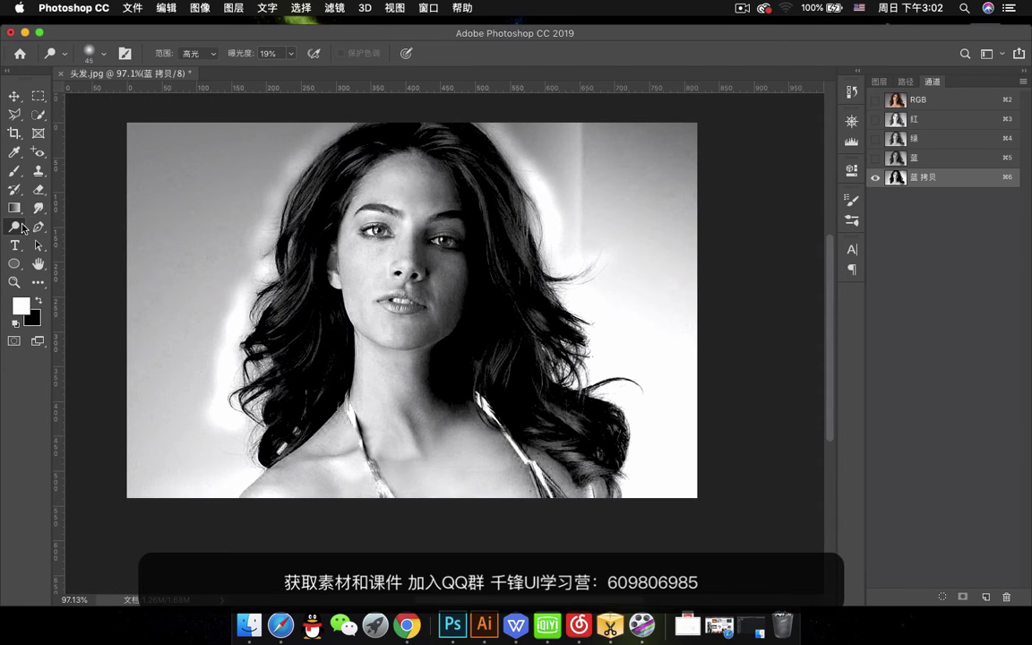
{"action": "left_click", "coordinate": [38, 189]}
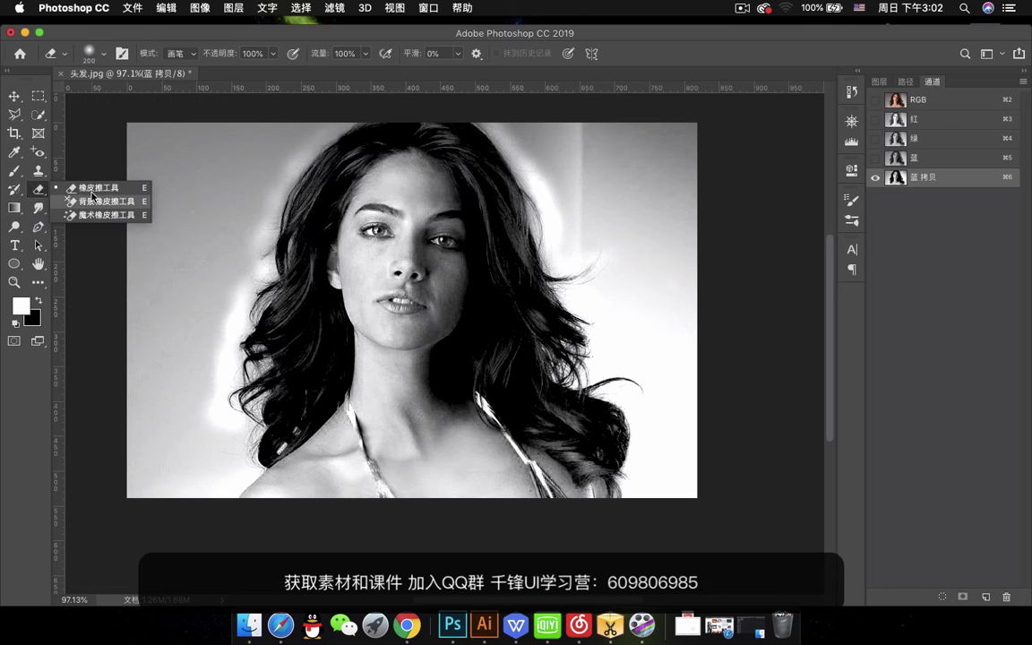
{"action": "left_click", "coordinate": [14, 170]}
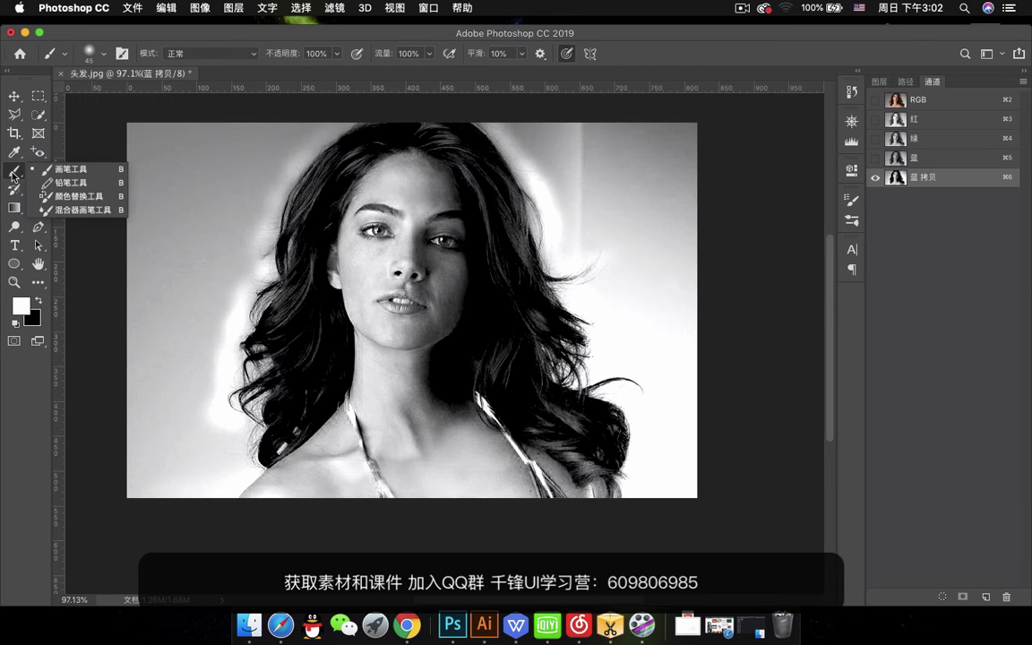
{"action": "left_click", "coordinate": [75, 174]}
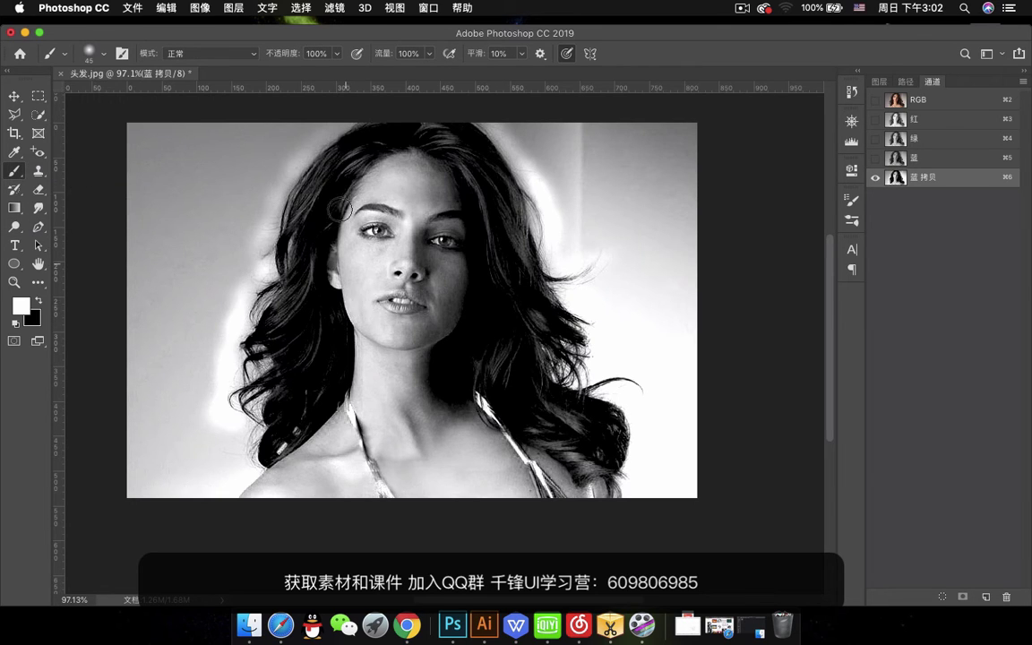
{"action": "left_click_drag", "start_coordinate": [241, 163], "coordinate": [213, 332]}
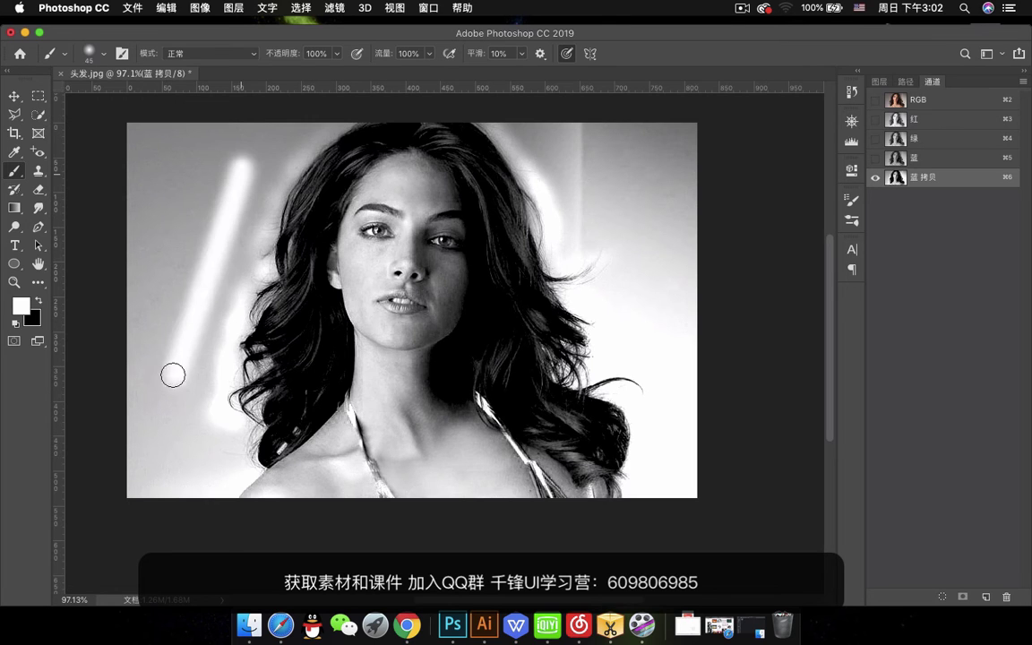
{"action": "left_click_drag", "start_coordinate": [173, 373], "coordinate": [204, 163]}
{"action": "key", "text": "bracketright"}
{"action": "key", "text": "bracketright"}
{"action": "key", "text": "bracketright"}
{"action": "key", "text": "bracketright"}
{"action": "key", "text": "bracketright"}
{"action": "key", "text": "bracketright"}
{"action": "key", "text": "bracketright"}
{"action": "key", "text": "bracketright"}
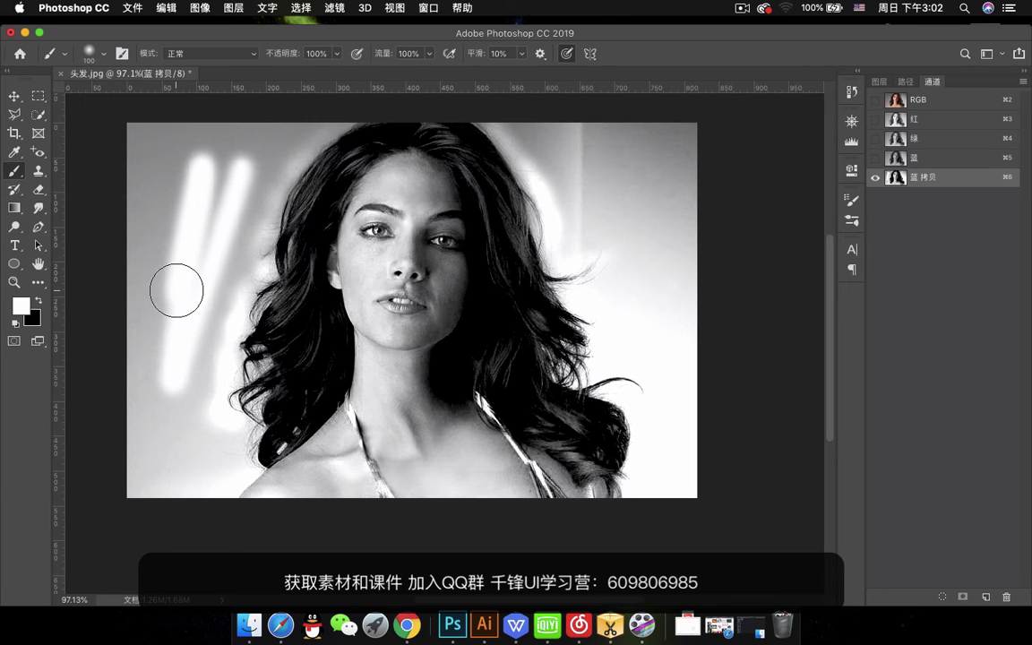
{"action": "mouse_move", "coordinate": [139, 147]}
{"action": "left_mouse_down"}
{"action": "mouse_move", "coordinate": [139, 307]}
{"action": "mouse_move", "coordinate": [138, 176]}
{"action": "mouse_move", "coordinate": [225, 157]}
{"action": "left_mouse_up"}
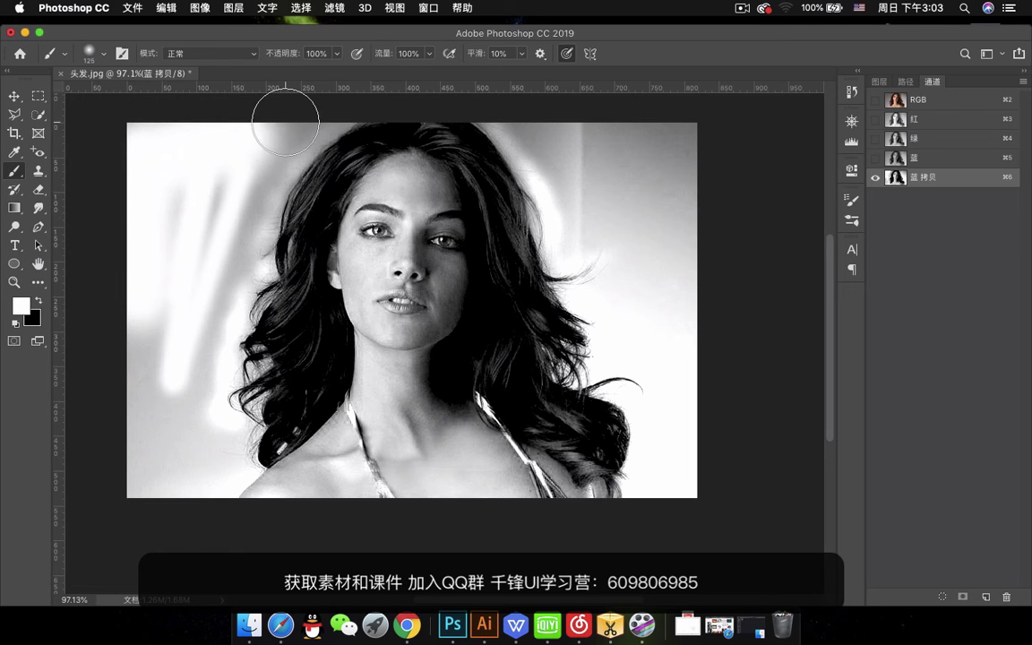
Paint the remaining grey background on both sides of the hair white with a hard round brush at 125 pixels
{"action": "right_click", "coordinate": [180, 225]}
{"action": "double_click", "coordinate": [204, 396]}
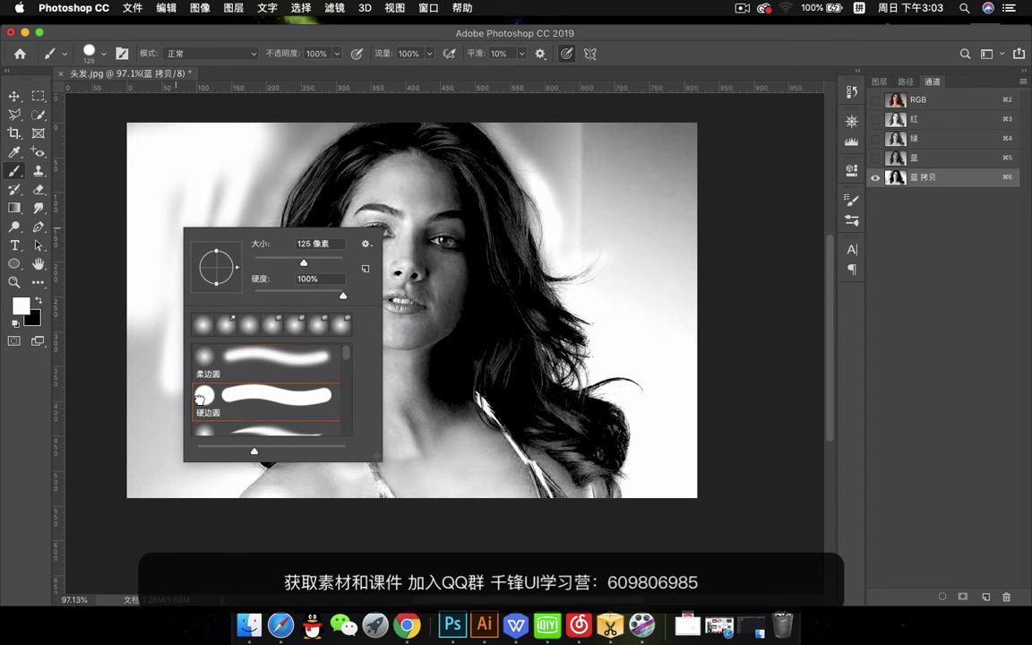
{"action": "mouse_move", "coordinate": [226, 149]}
{"action": "left_mouse_down"}
{"action": "mouse_move", "coordinate": [276, 131]}
{"action": "mouse_move", "coordinate": [186, 235]}
{"action": "mouse_move", "coordinate": [213, 199]}
{"action": "mouse_move", "coordinate": [183, 271]}
{"action": "mouse_move", "coordinate": [183, 302]}
{"action": "mouse_move", "coordinate": [147, 367]}
{"action": "mouse_move", "coordinate": [146, 445]}
{"action": "mouse_move", "coordinate": [193, 353]}
{"action": "mouse_move", "coordinate": [180, 334]}
{"action": "mouse_move", "coordinate": [238, 172]}
{"action": "mouse_move", "coordinate": [230, 178]}
{"action": "mouse_move", "coordinate": [277, 126]}
{"action": "left_mouse_up"}
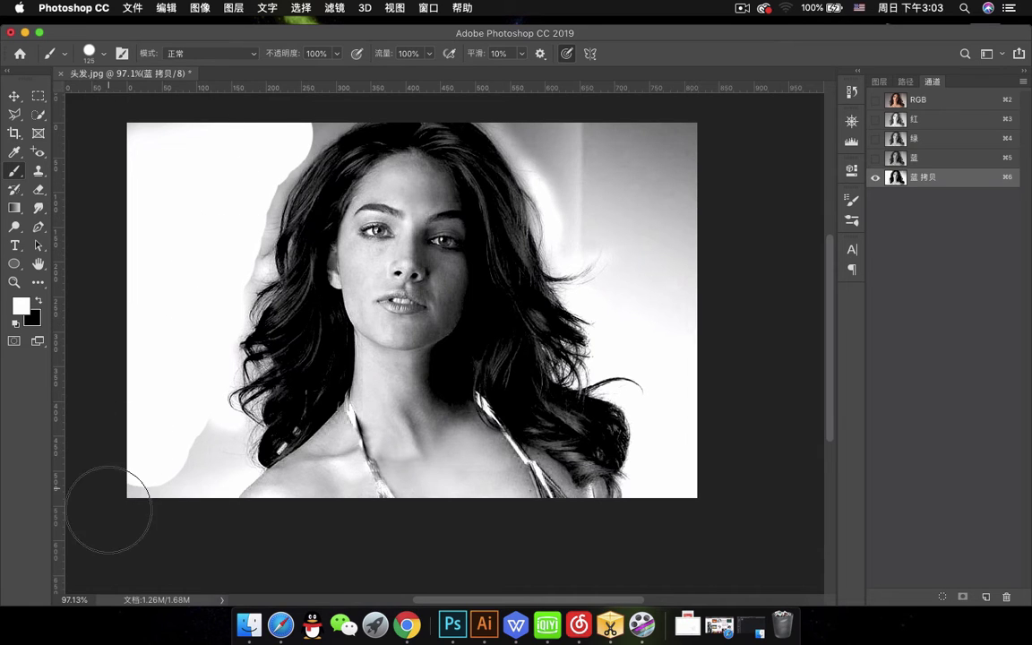
{"action": "mouse_move", "coordinate": [154, 452]}
{"action": "left_mouse_down"}
{"action": "mouse_move", "coordinate": [180, 441]}
{"action": "mouse_move", "coordinate": [170, 460]}
{"action": "mouse_move", "coordinate": [194, 443]}
{"action": "mouse_move", "coordinate": [162, 482]}
{"action": "mouse_move", "coordinate": [199, 448]}
{"action": "left_mouse_up"}
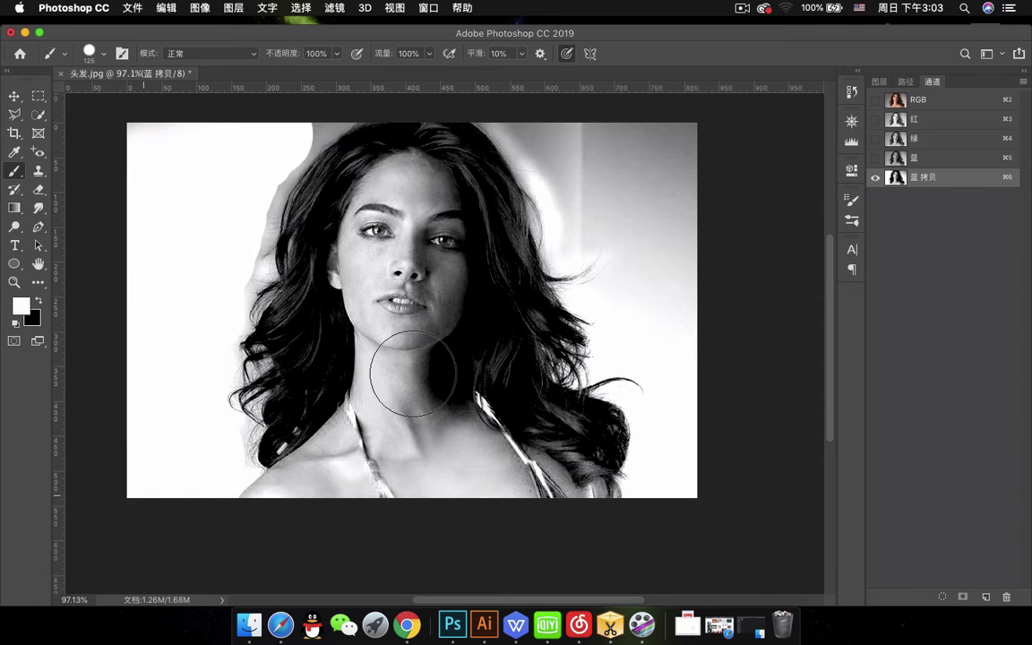
{"action": "mouse_move", "coordinate": [624, 163]}
{"action": "left_mouse_down"}
{"action": "mouse_move", "coordinate": [542, 124]}
{"action": "mouse_move", "coordinate": [686, 168]}
{"action": "mouse_move", "coordinate": [684, 142]}
{"action": "mouse_move", "coordinate": [670, 205]}
{"action": "mouse_move", "coordinate": [586, 176]}
{"action": "mouse_move", "coordinate": [638, 199]}
{"action": "mouse_move", "coordinate": [590, 212]}
{"action": "mouse_move", "coordinate": [598, 198]}
{"action": "mouse_move", "coordinate": [735, 228]}
{"action": "mouse_move", "coordinate": [670, 248]}
{"action": "mouse_move", "coordinate": [653, 237]}
{"action": "mouse_move", "coordinate": [683, 300]}
{"action": "mouse_move", "coordinate": [639, 302]}
{"action": "mouse_move", "coordinate": [717, 329]}
{"action": "mouse_move", "coordinate": [655, 329]}
{"action": "mouse_move", "coordinate": [719, 415]}
{"action": "left_mouse_up"}
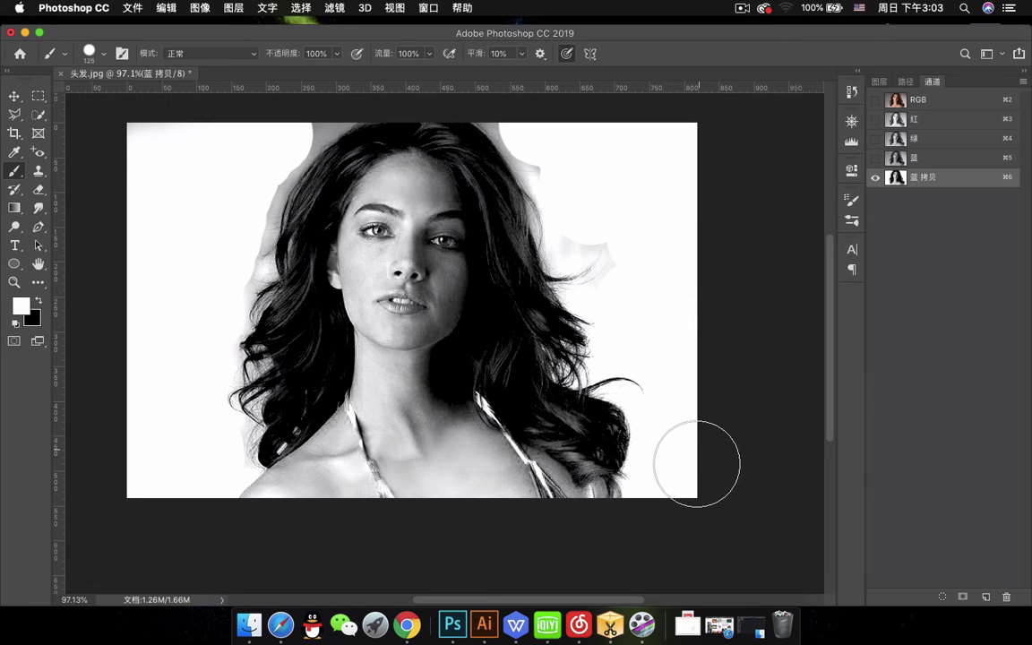
Reduce the brush size to 35 and paint the grey patch around the flyaway strand right of the face white
{"action": "scroll", "coordinate": [662, 332], "scroll_direction": "up", "scroll_amount": 5}
{"action": "left_click_drag", "start_coordinate": [657, 272], "coordinate": [695, 427]}
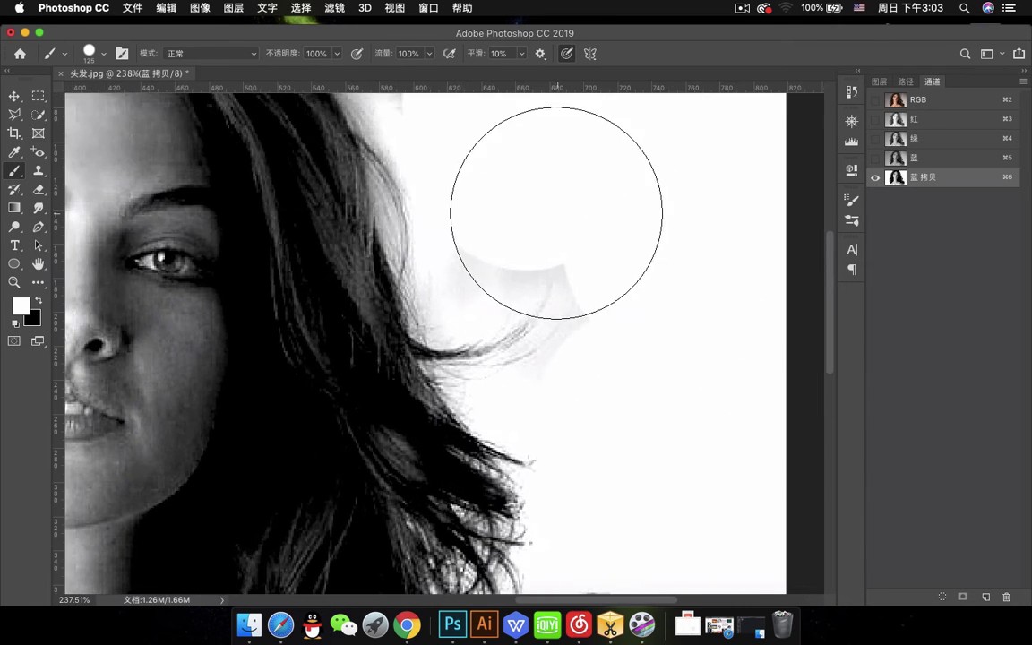
{"action": "key", "text": "bracketleft"}
{"action": "key", "text": "bracketleft"}
{"action": "key", "text": "bracketleft"}
{"action": "key", "text": "bracketleft"}
{"action": "key", "text": "bracketleft"}
{"action": "key", "text": "bracketleft"}
{"action": "key", "text": "bracketleft"}
{"action": "key", "text": "bracketleft"}
{"action": "key", "text": "bracketleft"}
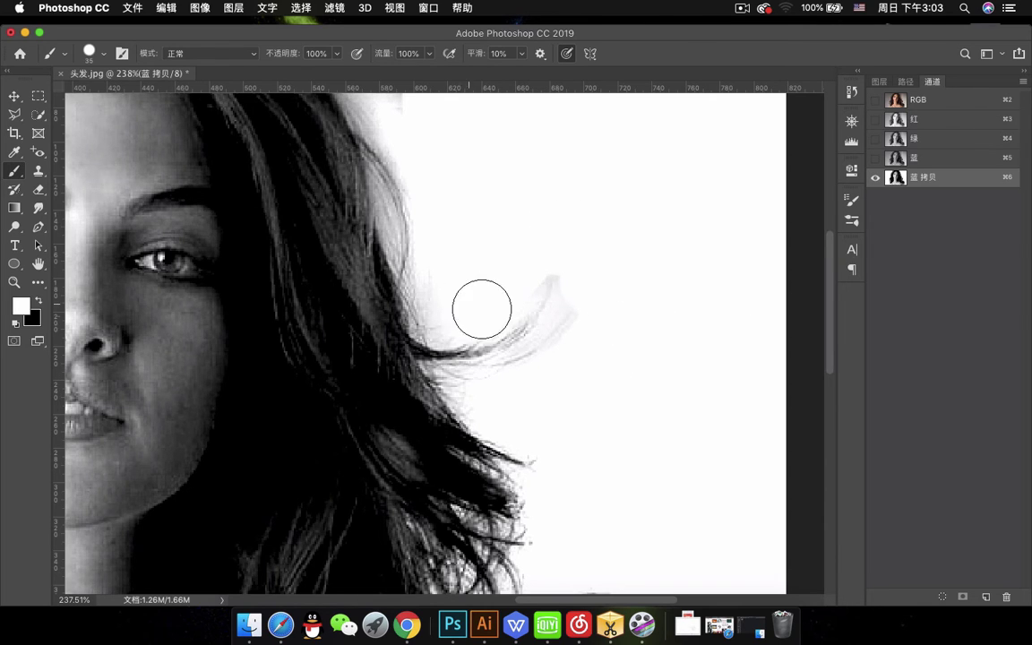
Darken the flyaway strand right of the face with the Burn tool
{"action": "left_click", "coordinate": [14, 226]}
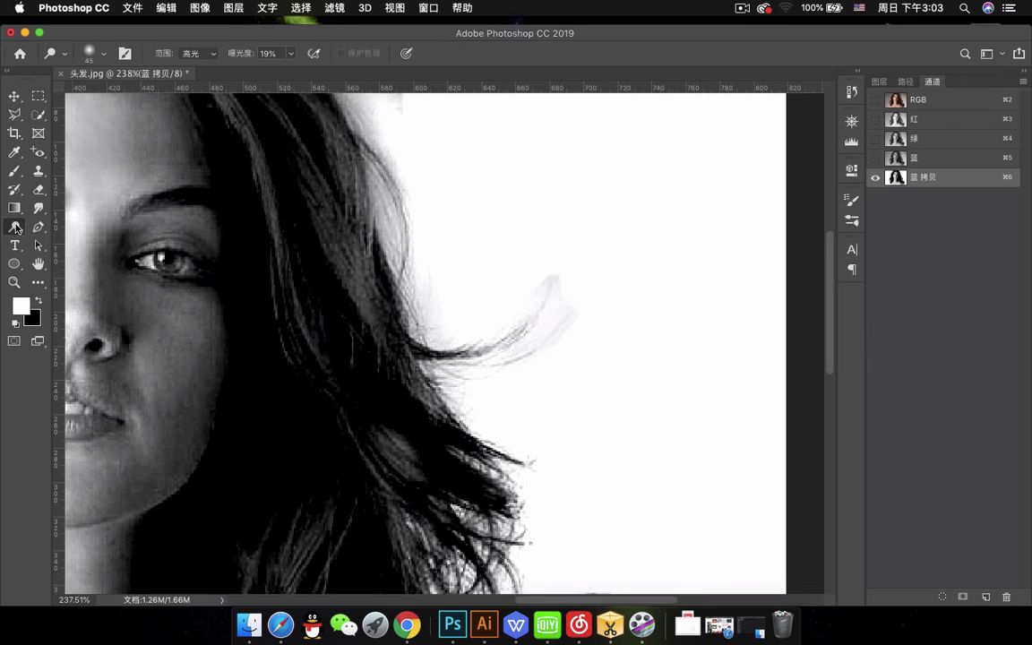
{"action": "left_click", "coordinate": [56, 238]}
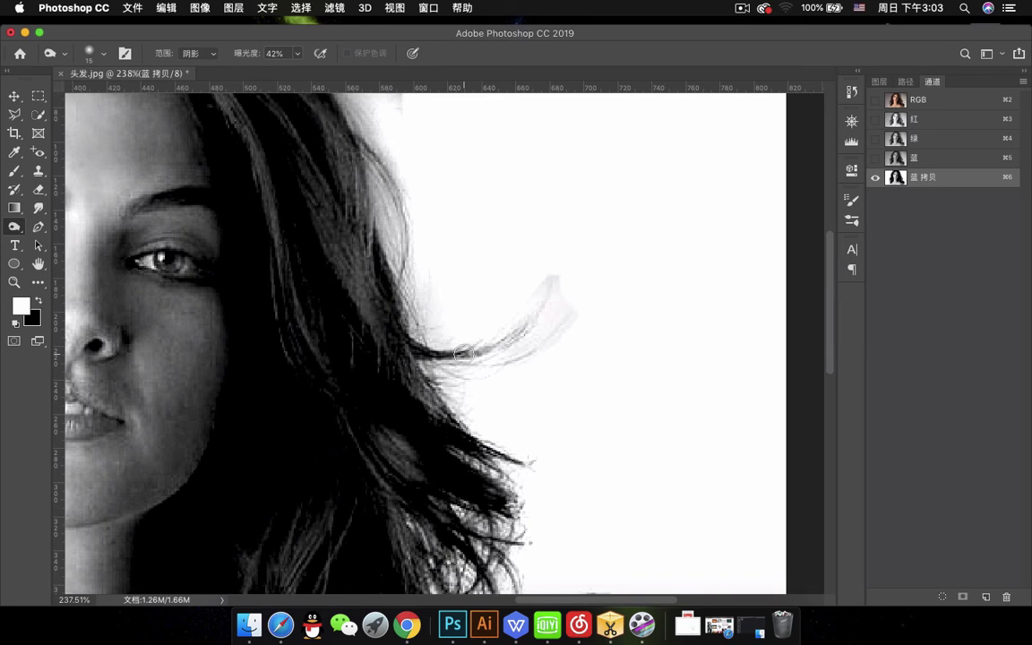
{"action": "mouse_move", "coordinate": [491, 347]}
{"action": "left_mouse_down"}
{"action": "mouse_move", "coordinate": [443, 366]}
{"action": "mouse_move", "coordinate": [534, 329]}
{"action": "mouse_move", "coordinate": [490, 348]}
{"action": "left_mouse_up"}
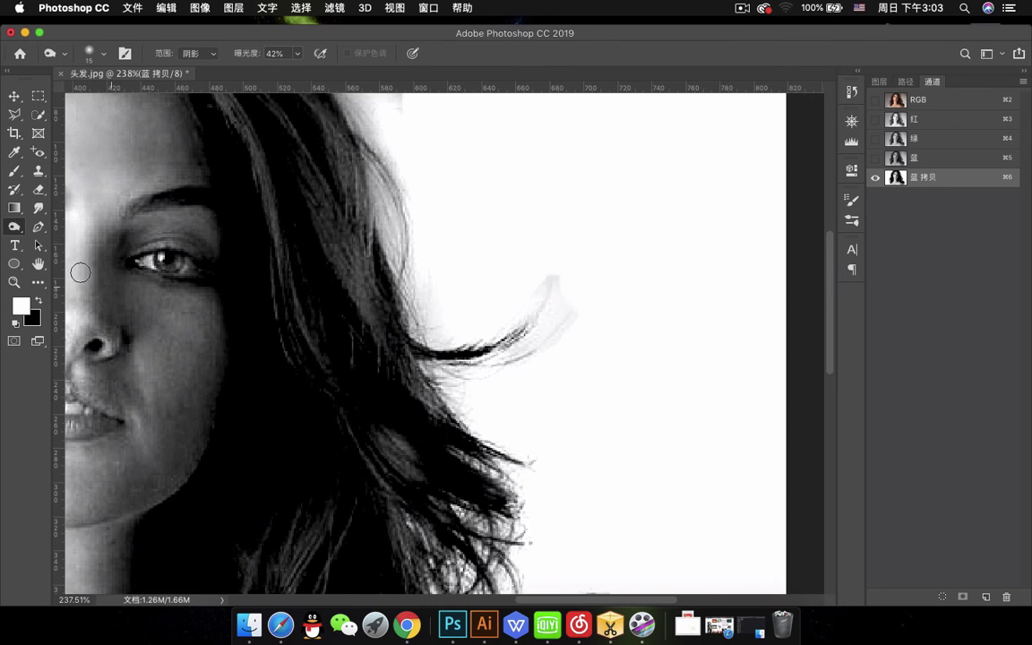
Lighten the grey residue around the flyaway strand with the Dodge tool, reducing the brush size to 20
{"action": "left_click_drag", "start_coordinate": [13, 232], "coordinate": [63, 227]}
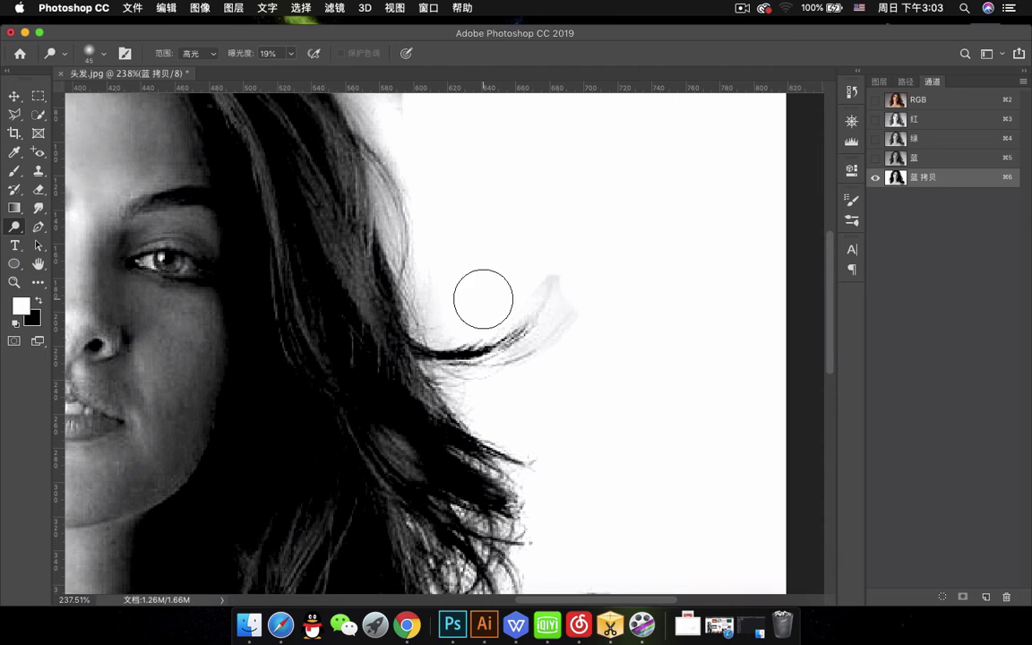
{"action": "mouse_move", "coordinate": [484, 317]}
{"action": "left_mouse_down"}
{"action": "mouse_move", "coordinate": [551, 272]}
{"action": "mouse_move", "coordinate": [549, 308]}
{"action": "mouse_move", "coordinate": [571, 323]}
{"action": "mouse_move", "coordinate": [559, 353]}
{"action": "mouse_move", "coordinate": [510, 373]}
{"action": "left_mouse_up"}
{"action": "key", "text": "space"}
{"action": "left_click_drag", "start_coordinate": [530, 267], "coordinate": [579, 341]}
{"action": "left_click_drag", "start_coordinate": [489, 222], "coordinate": [558, 358]}
{"action": "mouse_move", "coordinate": [477, 261]}
{"action": "left_mouse_down"}
{"action": "mouse_move", "coordinate": [541, 338]}
{"action": "mouse_move", "coordinate": [412, 193]}
{"action": "mouse_move", "coordinate": [382, 175]}
{"action": "mouse_move", "coordinate": [426, 201]}
{"action": "mouse_move", "coordinate": [402, 190]}
{"action": "mouse_move", "coordinate": [443, 235]}
{"action": "mouse_move", "coordinate": [389, 185]}
{"action": "mouse_move", "coordinate": [417, 213]}
{"action": "mouse_move", "coordinate": [408, 208]}
{"action": "mouse_move", "coordinate": [418, 180]}
{"action": "mouse_move", "coordinate": [418, 212]}
{"action": "mouse_move", "coordinate": [445, 255]}
{"action": "mouse_move", "coordinate": [430, 250]}
{"action": "mouse_move", "coordinate": [425, 260]}
{"action": "mouse_move", "coordinate": [409, 232]}
{"action": "mouse_move", "coordinate": [418, 217]}
{"action": "mouse_move", "coordinate": [501, 339]}
{"action": "mouse_move", "coordinate": [472, 303]}
{"action": "mouse_move", "coordinate": [466, 311]}
{"action": "mouse_move", "coordinate": [542, 417]}
{"action": "mouse_move", "coordinate": [571, 491]}
{"action": "mouse_move", "coordinate": [552, 502]}
{"action": "mouse_move", "coordinate": [509, 418]}
{"action": "mouse_move", "coordinate": [537, 498]}
{"action": "left_mouse_up"}
{"action": "key", "text": "bracketleft"}
{"action": "key", "text": "bracketleft"}
{"action": "key", "text": "bracketleft"}
{"action": "key", "text": "bracketleft"}
{"action": "key", "text": "bracketleft"}
{"action": "scroll", "coordinate": [556, 399], "scroll_direction": "down", "scroll_amount": 5}
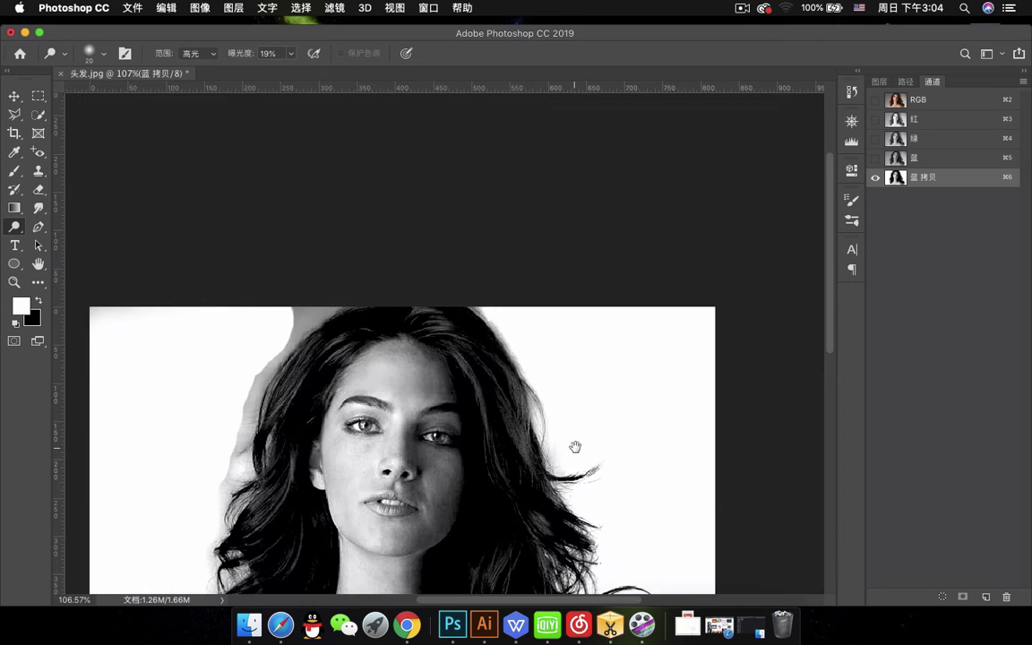
{"action": "left_click_drag", "start_coordinate": [576, 447], "coordinate": [545, 233]}
{"action": "key", "text": "super+r"}
{"action": "left_click_drag", "start_coordinate": [395, 287], "coordinate": [445, 319]}
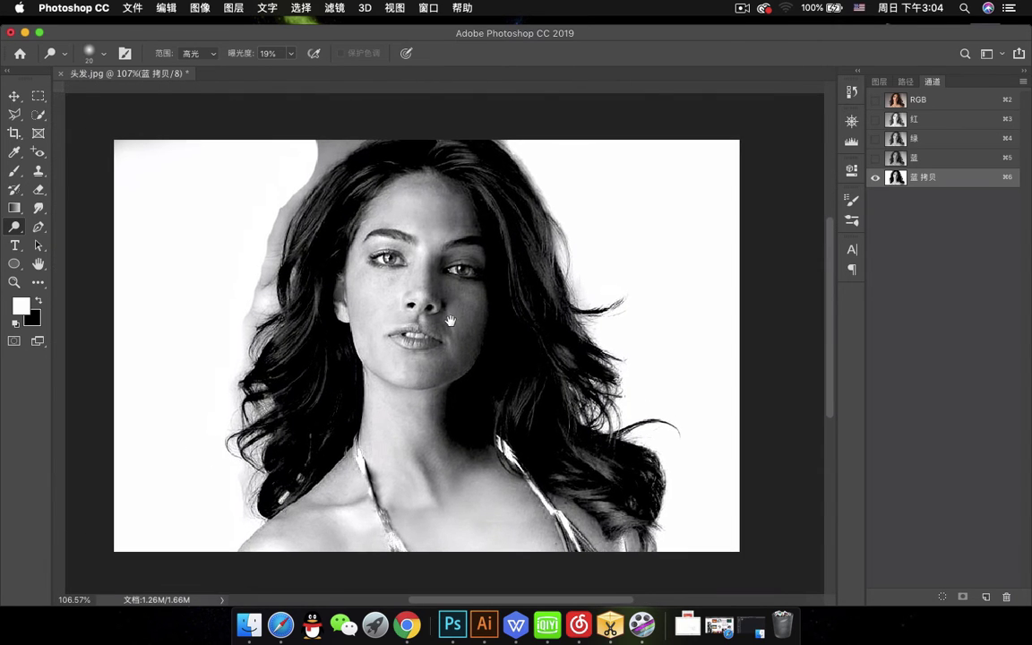
Paint the grey background fringe along the hair left of the face white with the Brush tool at 35 pixels
{"action": "scroll", "coordinate": [347, 135], "scroll_direction": "up", "scroll_amount": 6}
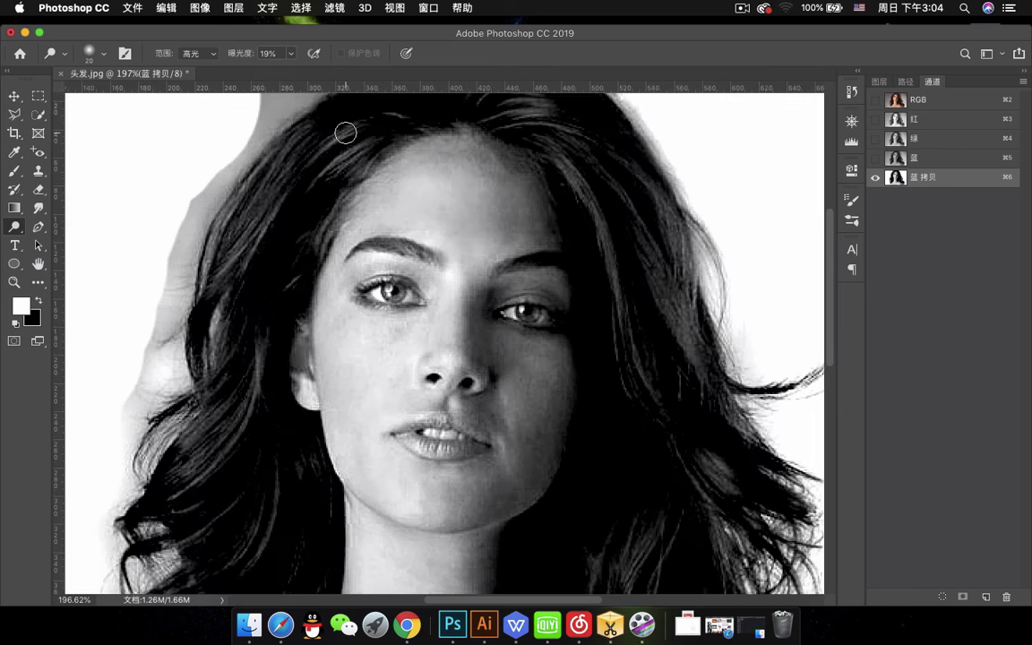
{"action": "left_click", "coordinate": [16, 171]}
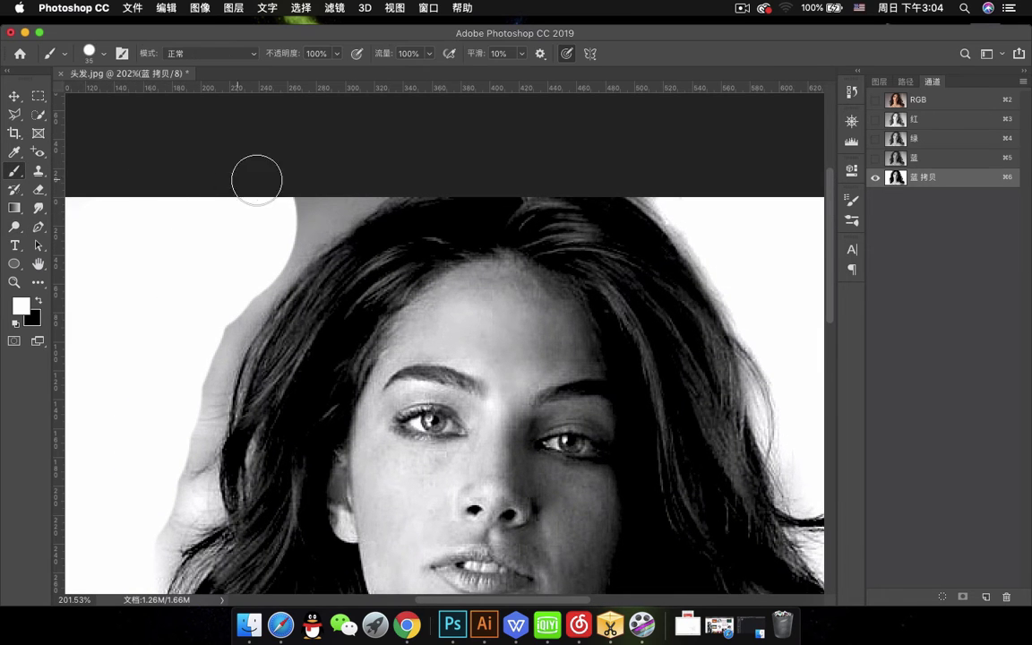
{"action": "mouse_move", "coordinate": [255, 178]}
{"action": "left_mouse_down"}
{"action": "mouse_move", "coordinate": [271, 227]}
{"action": "mouse_move", "coordinate": [359, 185]}
{"action": "mouse_move", "coordinate": [300, 222]}
{"action": "mouse_move", "coordinate": [260, 269]}
{"action": "mouse_move", "coordinate": [215, 273]}
{"action": "left_mouse_up"}
{"action": "left_click_drag", "start_coordinate": [286, 279], "coordinate": [310, 176]}
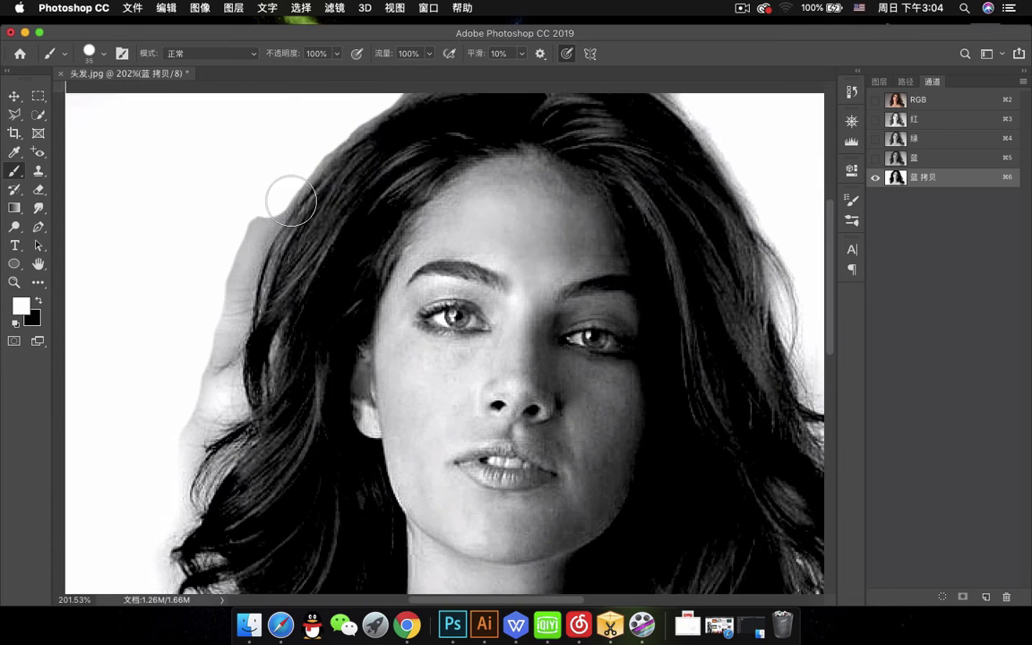
{"action": "mouse_move", "coordinate": [246, 212]}
{"action": "left_mouse_down"}
{"action": "mouse_move", "coordinate": [212, 295]}
{"action": "mouse_move", "coordinate": [254, 217]}
{"action": "left_mouse_up"}
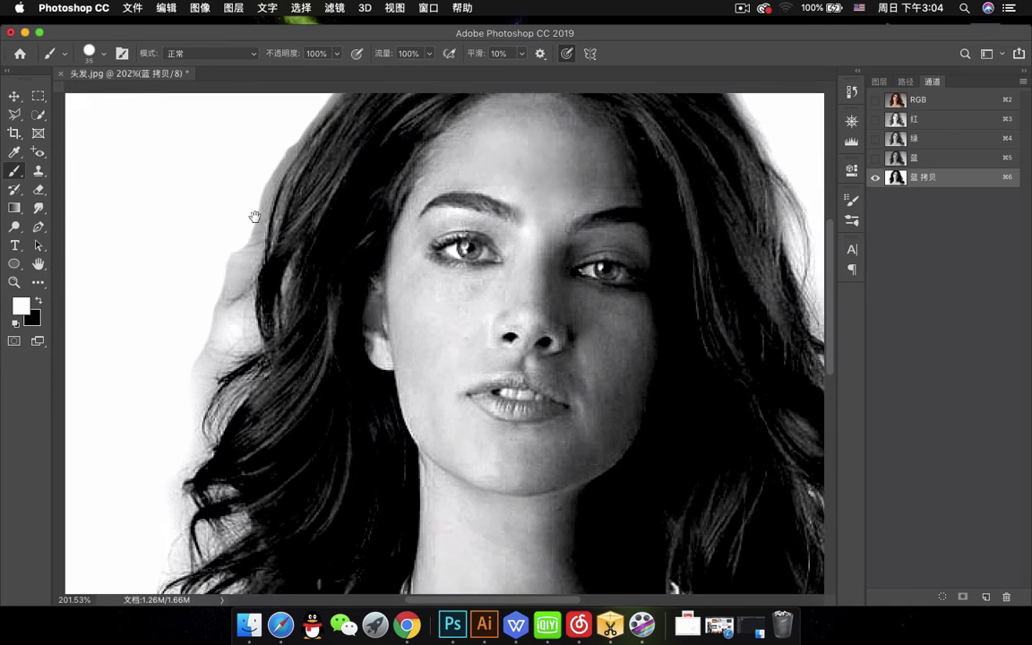
{"action": "left_click_drag", "start_coordinate": [194, 355], "coordinate": [173, 375]}
Darken the hair edge left of the face with the Burn tool set to shadows
{"action": "left_click", "coordinate": [14, 227]}
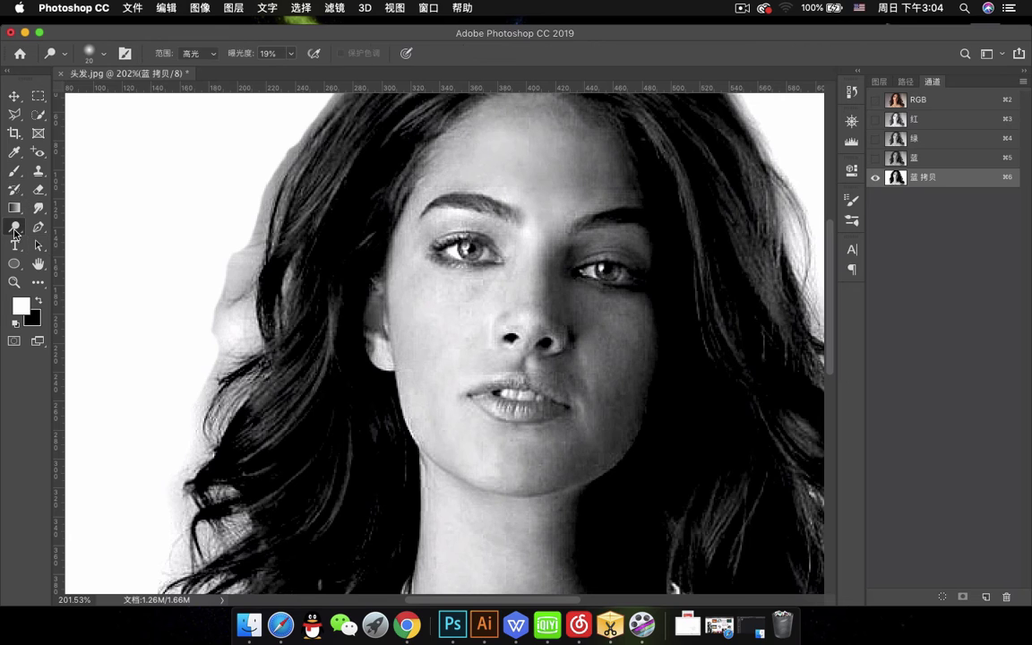
{"action": "right_click", "coordinate": [14, 227]}
{"action": "left_click", "coordinate": [67, 234]}
{"action": "mouse_move", "coordinate": [260, 282]}
{"action": "left_mouse_down"}
{"action": "mouse_move", "coordinate": [222, 318]}
{"action": "mouse_move", "coordinate": [250, 289]}
{"action": "left_mouse_up"}
{"action": "mouse_move", "coordinate": [260, 343]}
{"action": "left_mouse_down"}
{"action": "mouse_move", "coordinate": [220, 332]}
{"action": "mouse_move", "coordinate": [201, 363]}
{"action": "mouse_move", "coordinate": [215, 376]}
{"action": "left_mouse_up"}
{"action": "scroll", "coordinate": [288, 332], "scroll_direction": "up", "scroll_amount": 5}
{"action": "mouse_move", "coordinate": [288, 332]}
{"action": "left_mouse_down"}
{"action": "mouse_move", "coordinate": [285, 284]}
{"action": "mouse_move", "coordinate": [270, 309]}
{"action": "mouse_move", "coordinate": [265, 325]}
{"action": "mouse_move", "coordinate": [342, 214]}
{"action": "mouse_move", "coordinate": [280, 288]}
{"action": "mouse_move", "coordinate": [323, 254]}
{"action": "mouse_move", "coordinate": [349, 210]}
{"action": "left_mouse_up"}
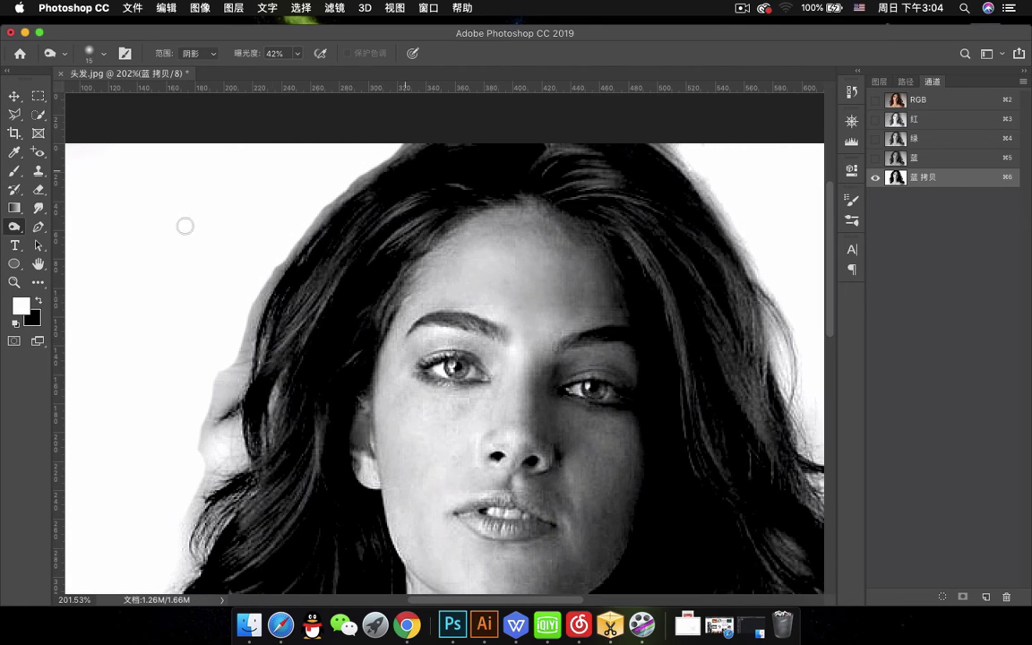
Lighten the grey residue along the hair's outer left edge with the Dodge tool set to highlights
{"action": "right_click", "coordinate": [15, 228]}
{"action": "left_click", "coordinate": [70, 225]}
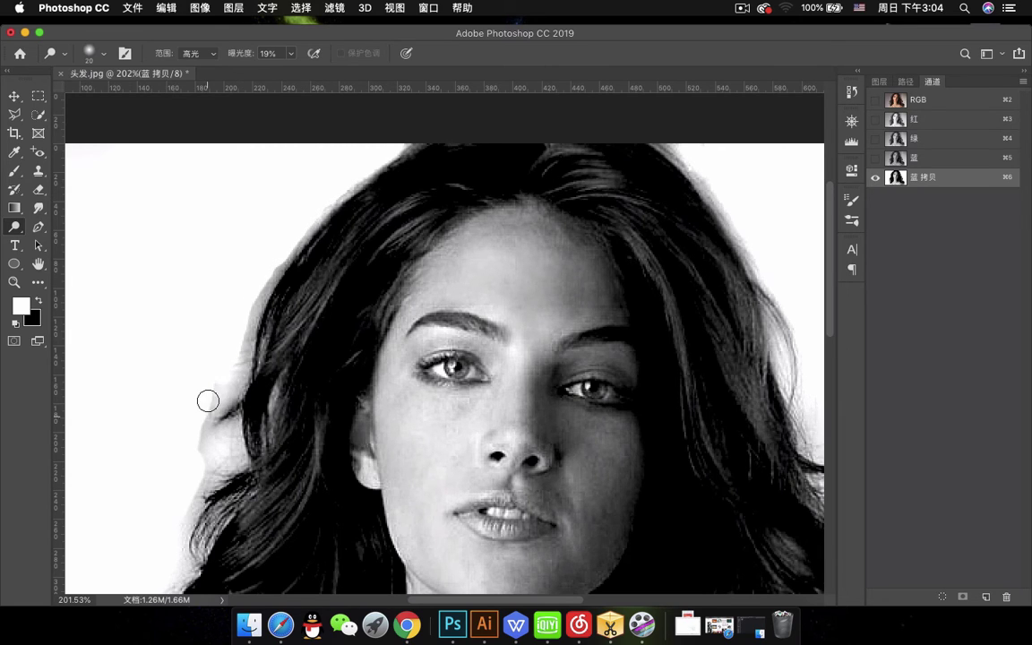
{"action": "scroll", "coordinate": [428, 343], "scroll_direction": "down", "scroll_amount": 2}
{"action": "scroll", "coordinate": [427, 343], "scroll_direction": "down", "scroll_amount": 3}
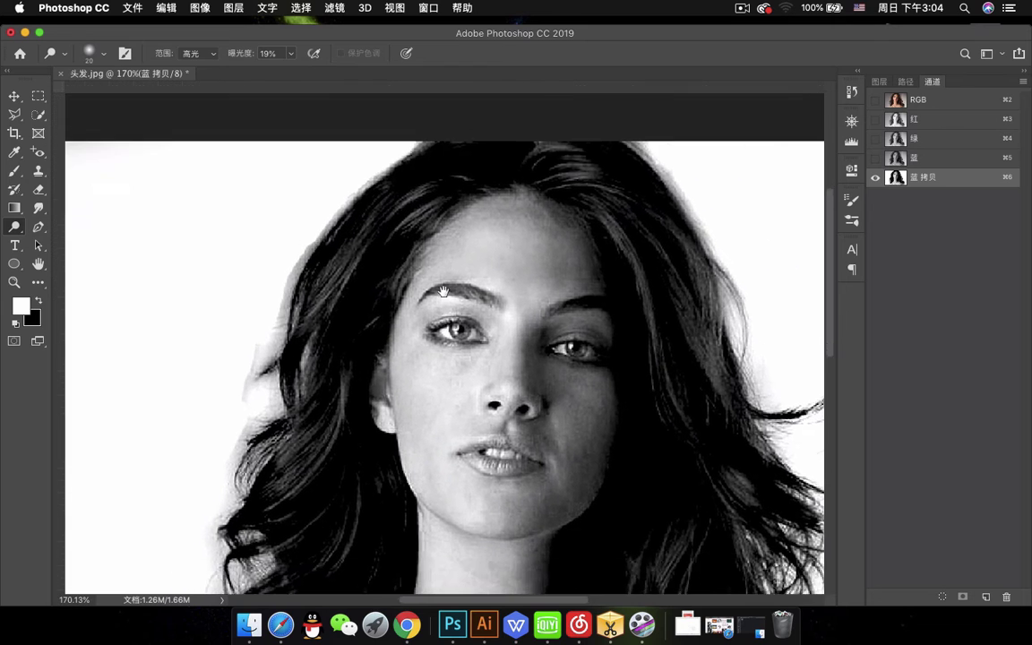
{"action": "key", "text": "super+r"}
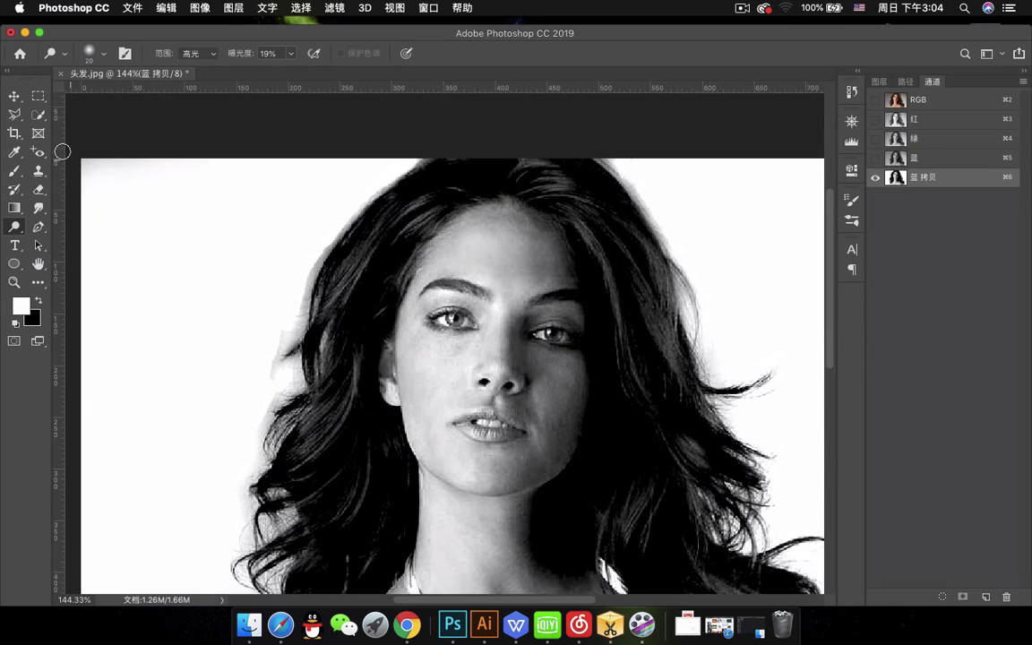
Select a rectangle over the upper-left crown of the hair and set its Levels white input to 100
{"action": "left_click", "coordinate": [38, 97]}
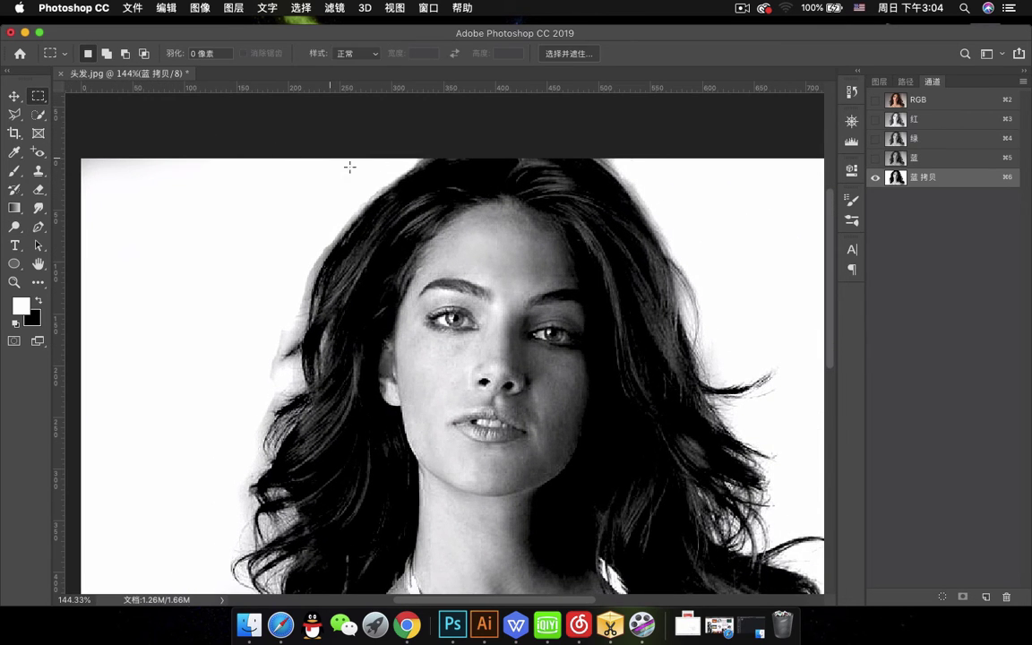
{"action": "left_click_drag", "start_coordinate": [330, 159], "coordinate": [457, 199]}
{"action": "key", "text": "super+l"}
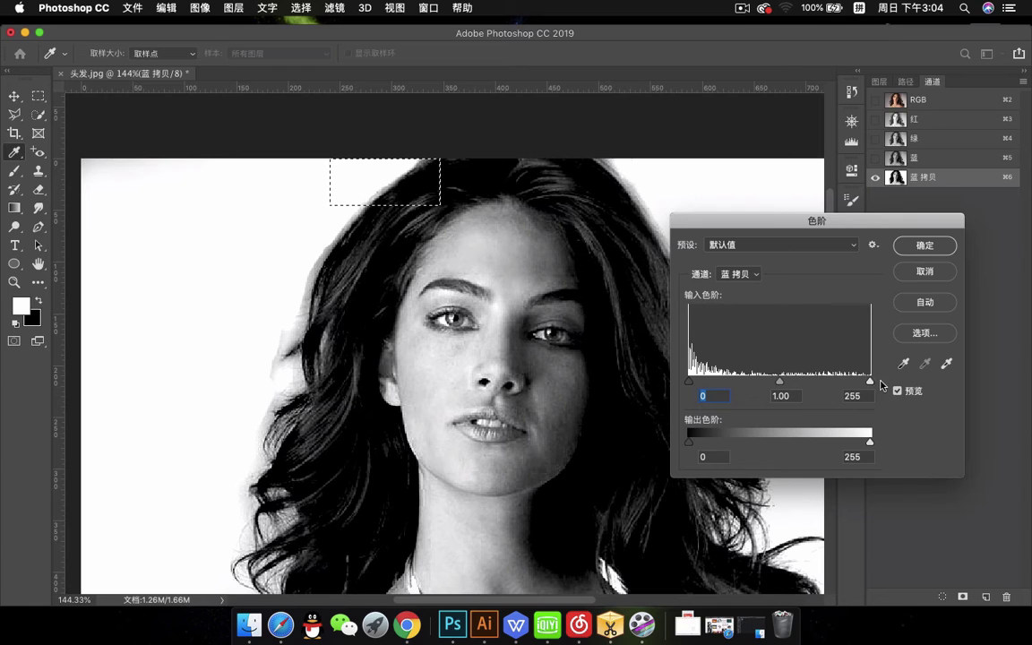
{"action": "left_click_drag", "start_coordinate": [870, 380], "coordinate": [767, 385]}
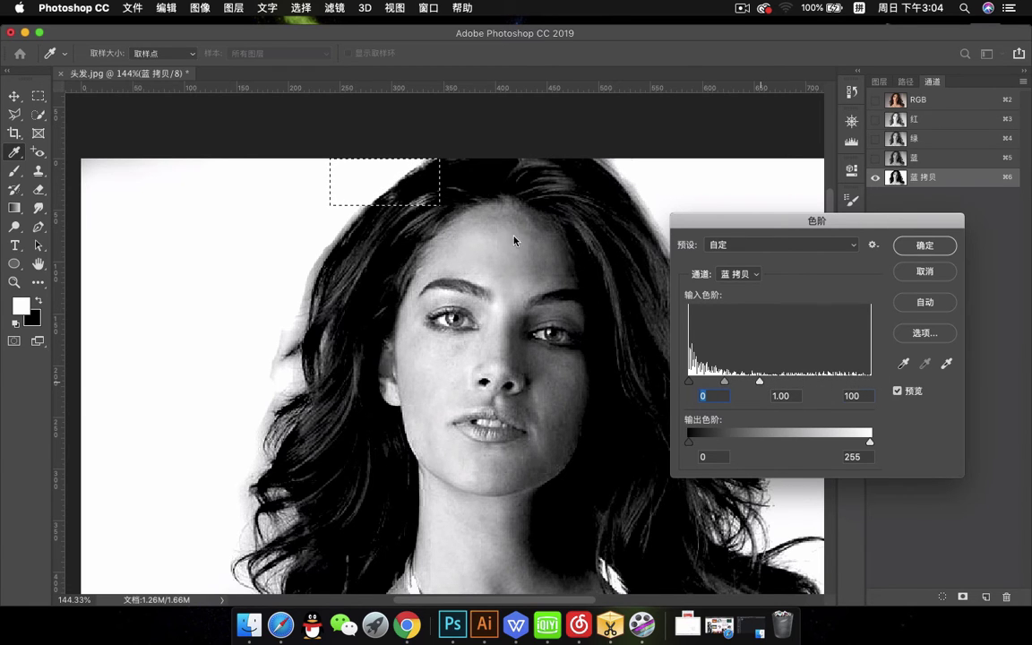
{"action": "key", "text": "Return"}
Select a rectangle over the hair edge left of the forehead and set its Levels white input to 120
{"action": "key", "text": "m"}
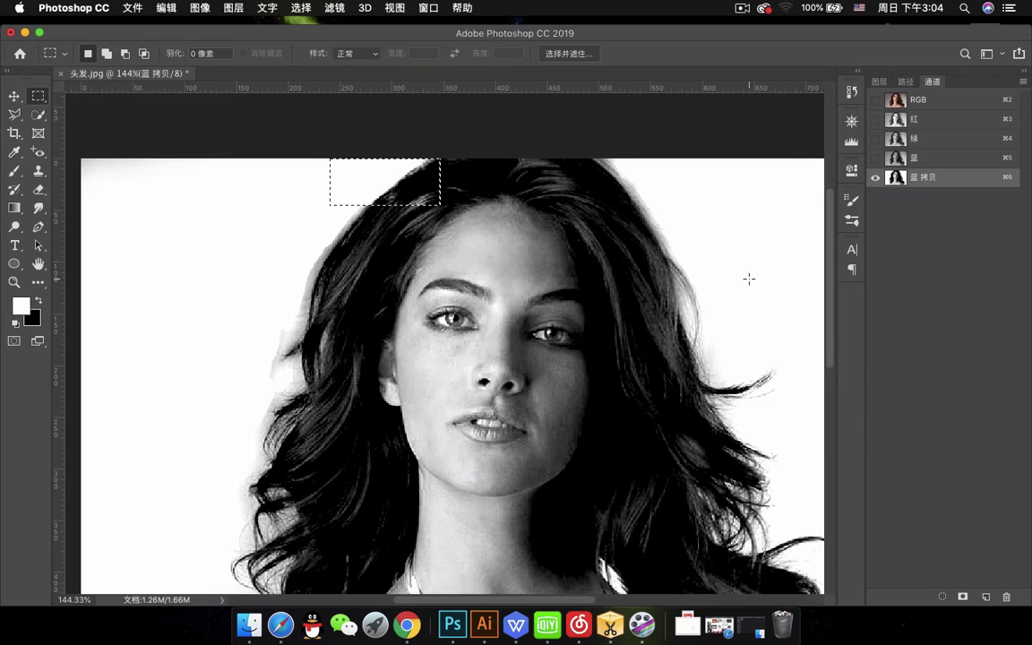
{"action": "left_click", "coordinate": [343, 218]}
{"action": "left_click_drag", "start_coordinate": [299, 199], "coordinate": [374, 321]}
{"action": "key", "text": "super+l"}
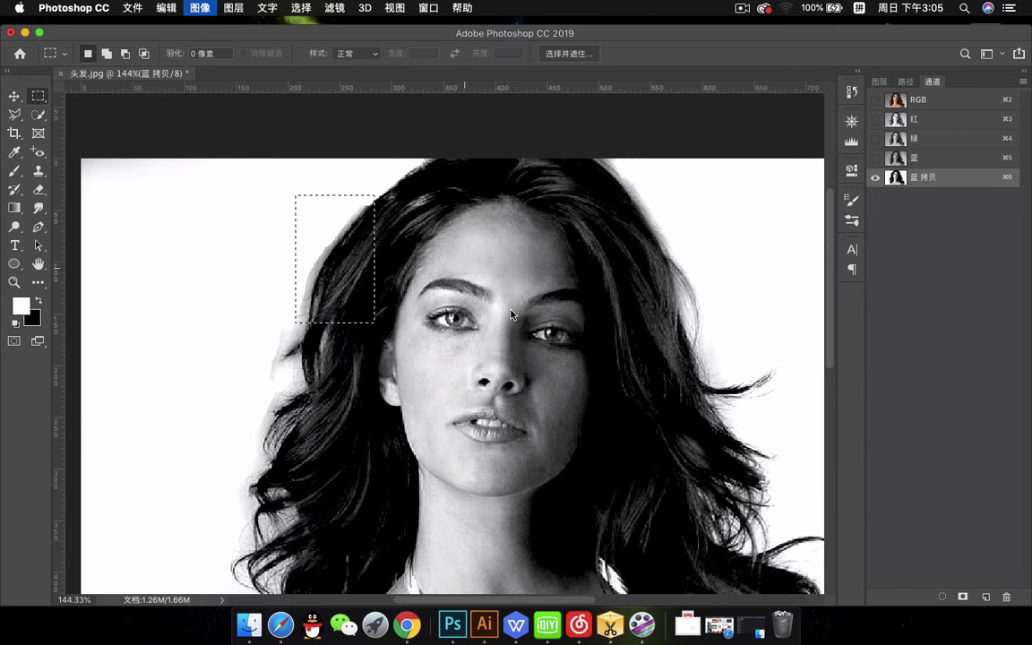
{"action": "left_click_drag", "start_coordinate": [870, 381], "coordinate": [775, 378]}
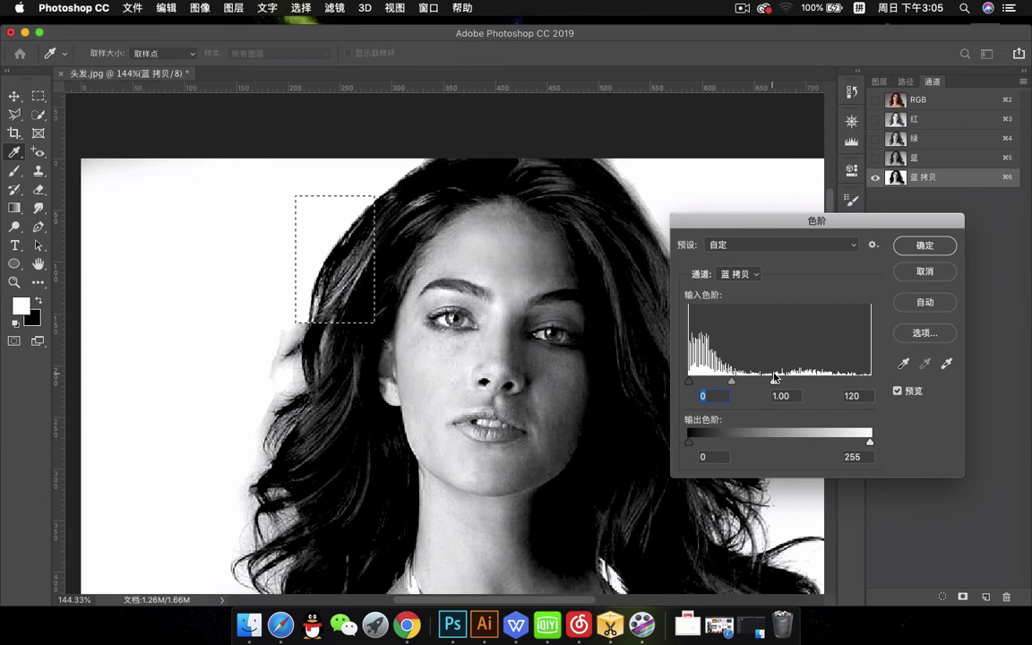
{"action": "left_click", "coordinate": [925, 244]}
Select a rectangle over the grey hair edge left of the cheek, set its Levels white input to 179, and deselect
{"action": "key", "text": "super+shift+i"}
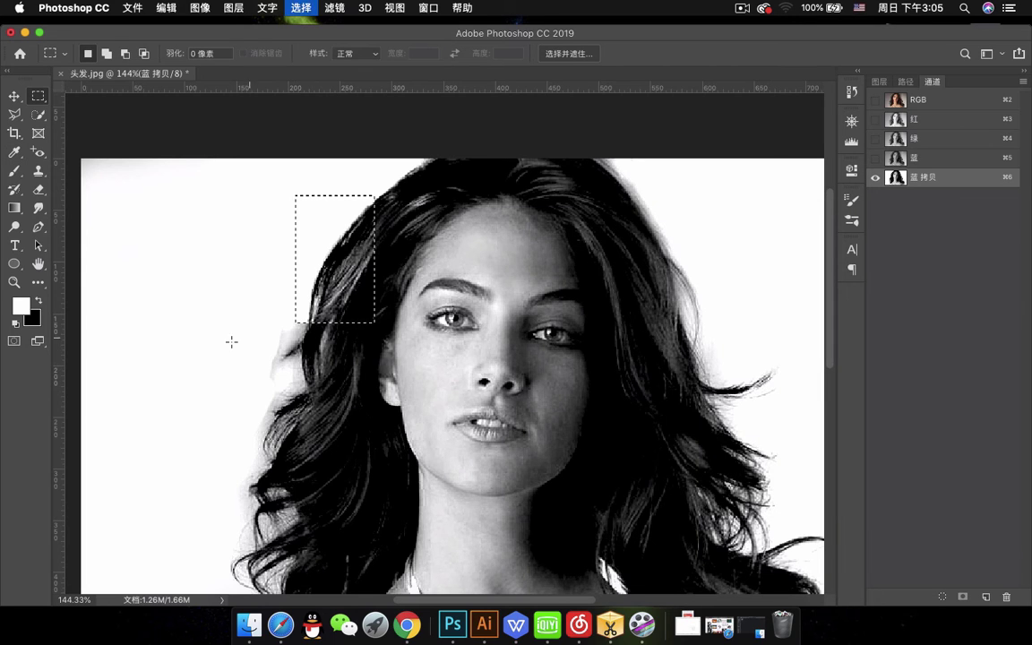
{"action": "left_click_drag", "start_coordinate": [214, 307], "coordinate": [316, 463]}
{"action": "key", "text": "super+l"}
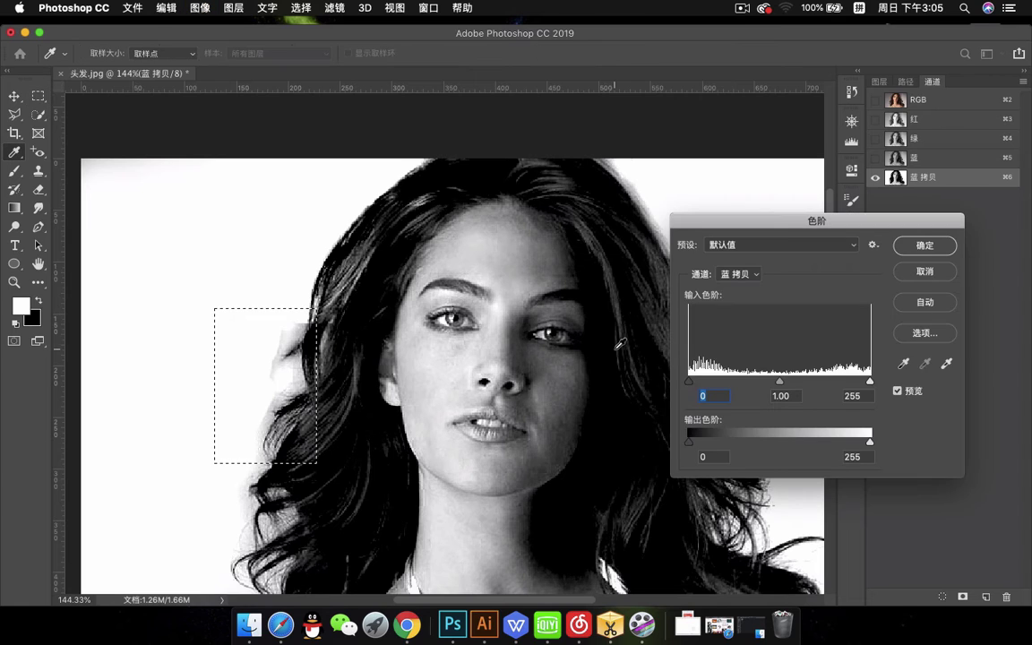
{"action": "left_click_drag", "start_coordinate": [870, 382], "coordinate": [817, 386]}
{"action": "left_click", "coordinate": [928, 248]}
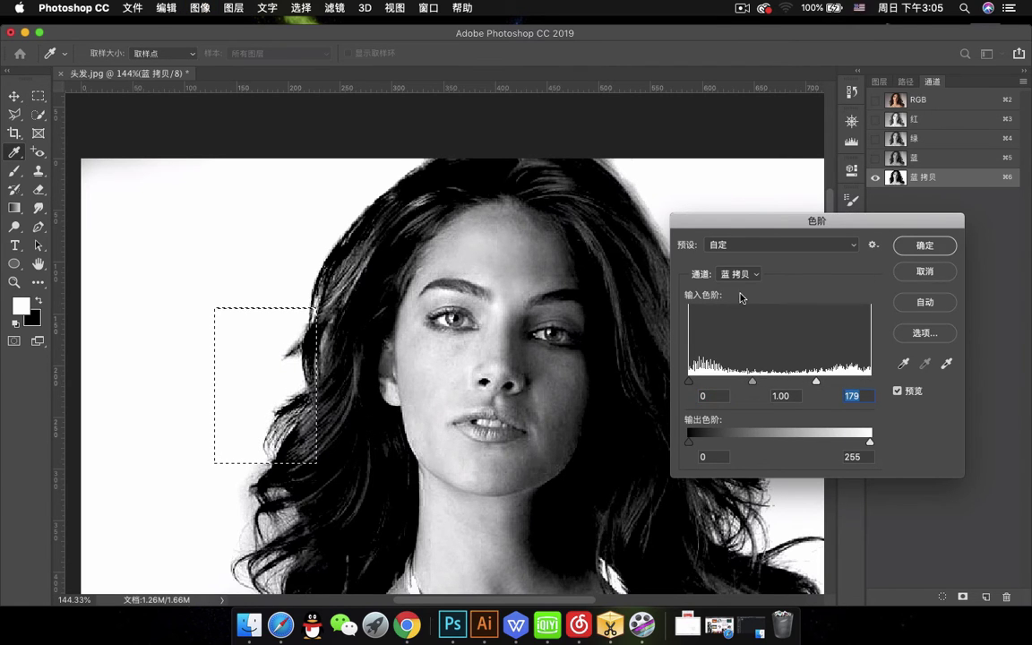
{"action": "scroll", "coordinate": [438, 348], "scroll_direction": "down", "scroll_amount": 3}
{"action": "key", "text": "super+d"}
Paint the woman's face, neck, shoulders and inner hair solid black with a hard round brush at 125 pixels
{"action": "scroll", "coordinate": [347, 442], "scroll_direction": "down", "scroll_amount": 1}
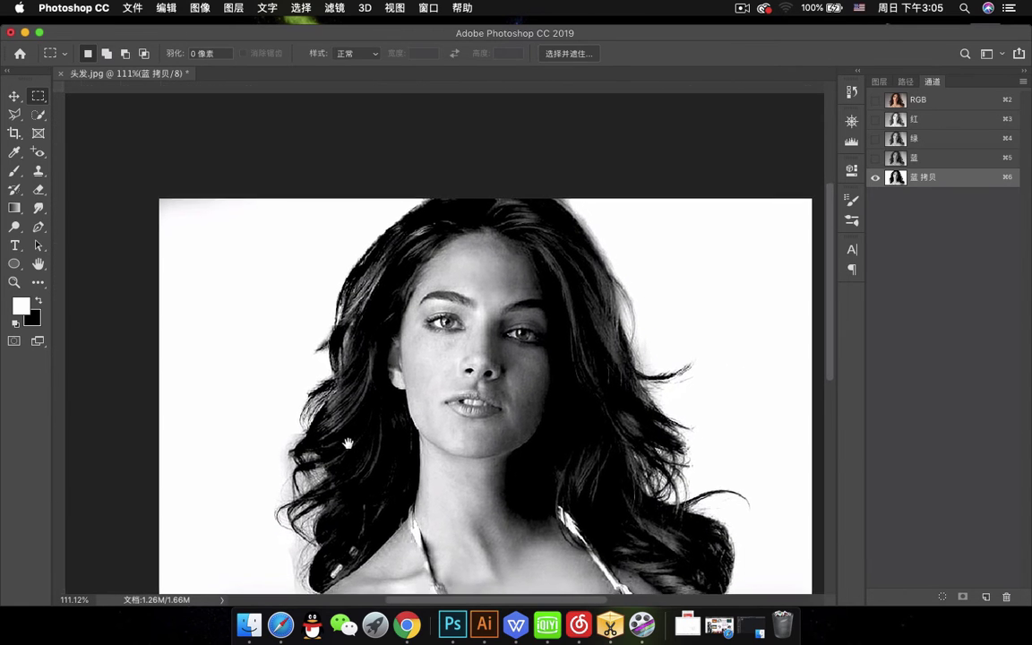
{"action": "left_click_drag", "start_coordinate": [348, 448], "coordinate": [343, 372]}
{"action": "scroll", "coordinate": [326, 424], "scroll_direction": "down", "scroll_amount": 1}
{"action": "left_click_drag", "start_coordinate": [341, 432], "coordinate": [324, 412]}
{"action": "key", "text": "super+r"}
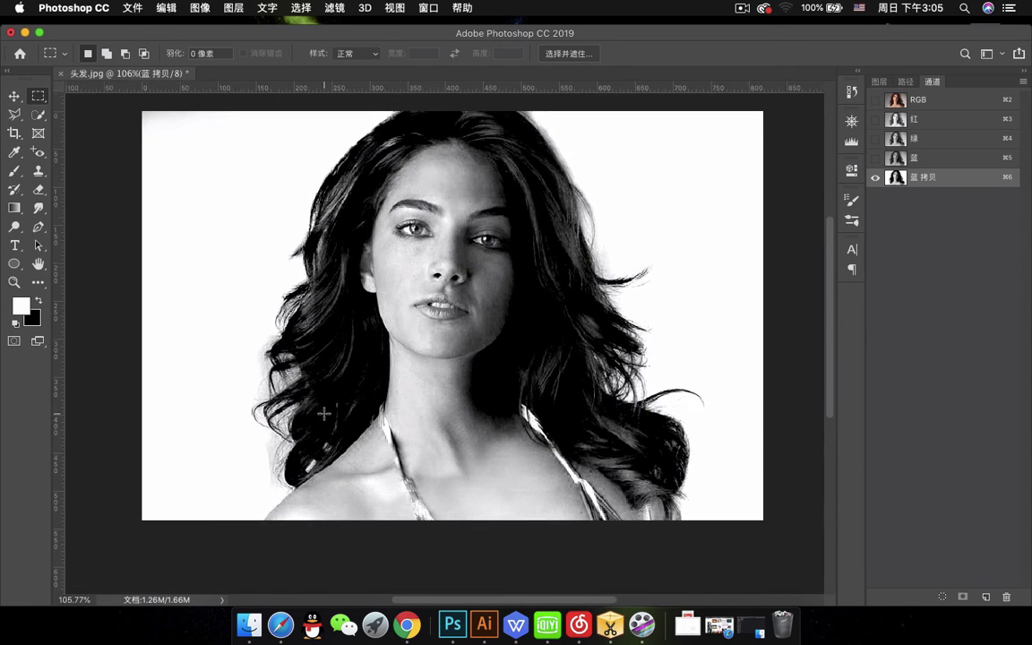
{"action": "scroll", "coordinate": [410, 348], "scroll_direction": "down", "scroll_amount": 5}
{"action": "left_click_drag", "start_coordinate": [453, 299], "coordinate": [452, 304]}
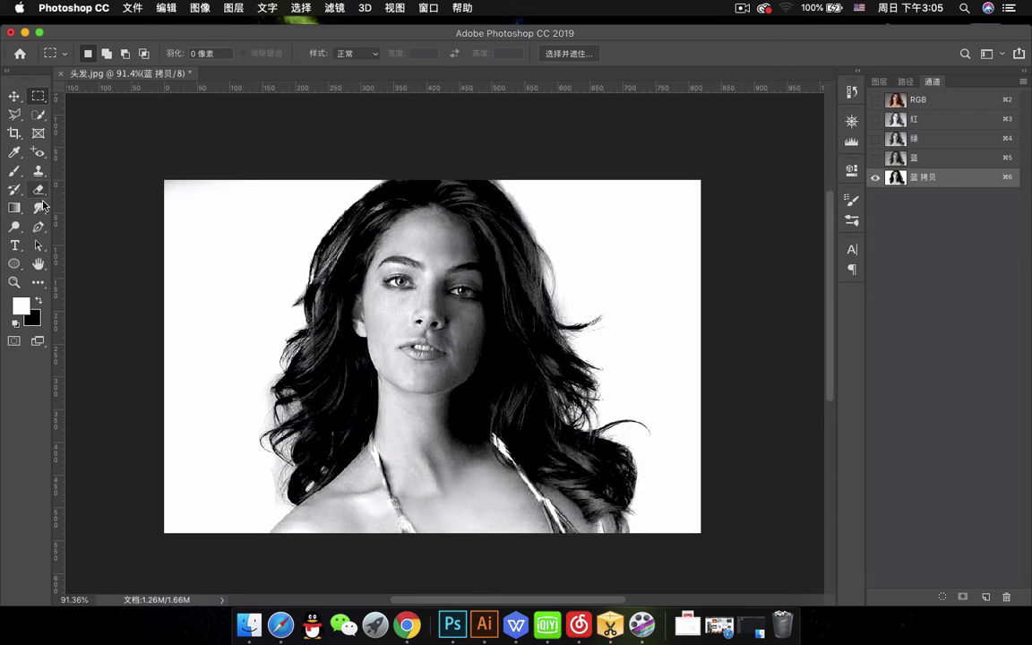
{"action": "left_click", "coordinate": [18, 171]}
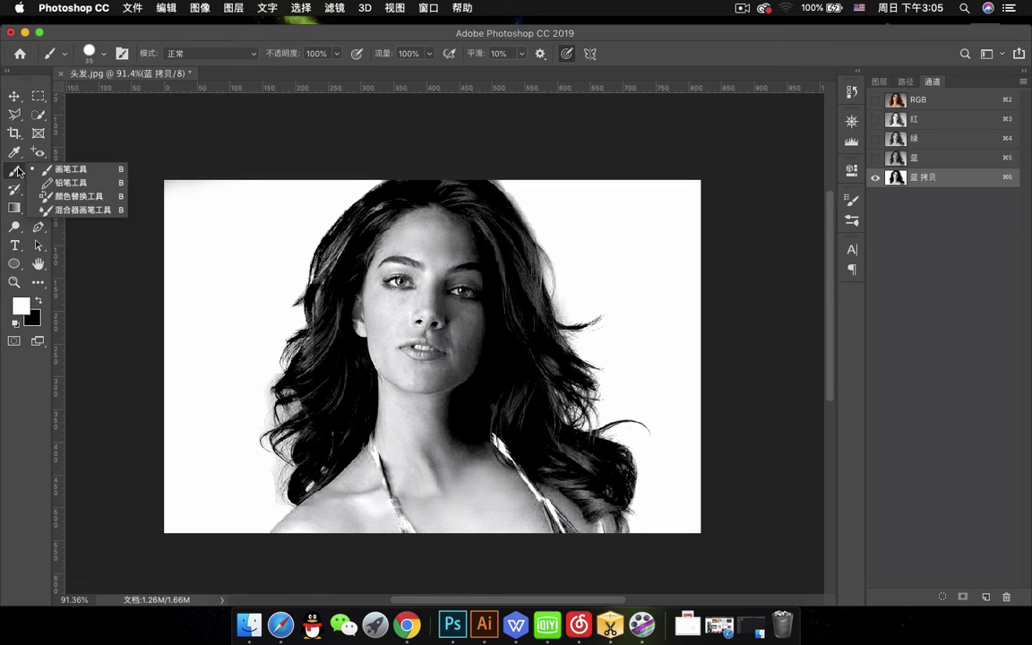
{"action": "left_click", "coordinate": [67, 158]}
{"action": "key", "text": "x"}
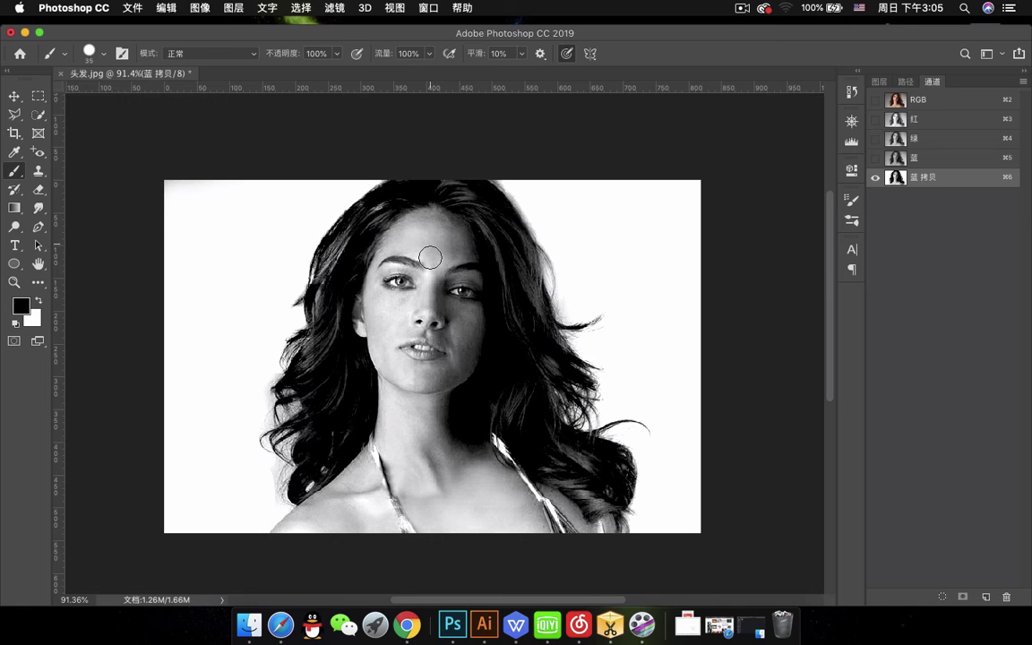
{"action": "key", "text": "bracketright"}
{"action": "key", "text": "bracketright"}
{"action": "key", "text": "bracketright"}
{"action": "key", "text": "bracketright"}
{"action": "key", "text": "bracketright"}
{"action": "key", "text": "bracketright"}
{"action": "key", "text": "bracketright"}
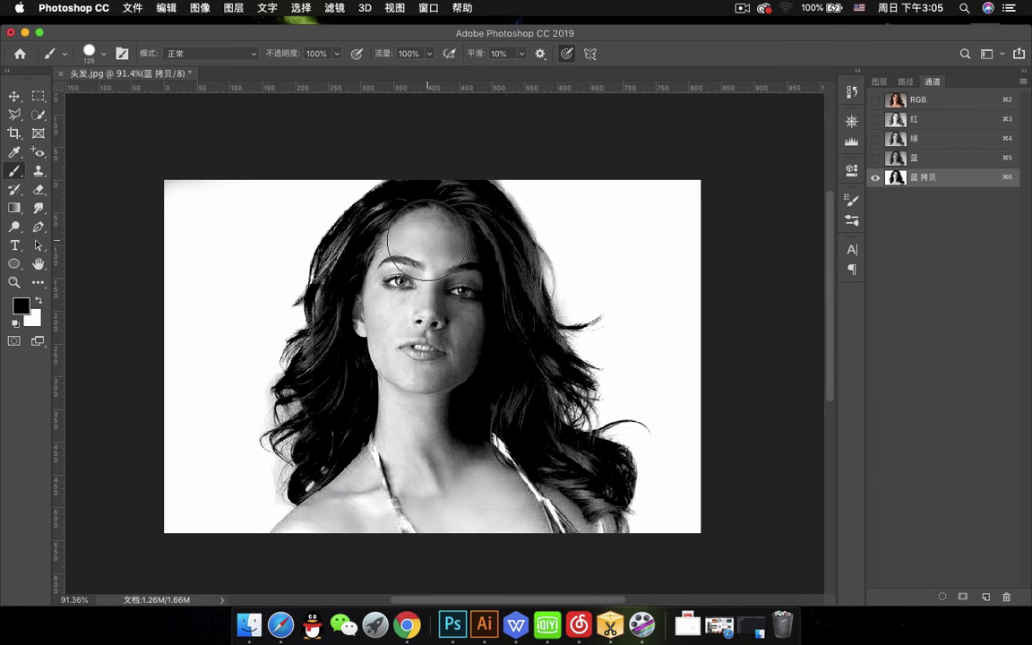
{"action": "mouse_move", "coordinate": [424, 224]}
{"action": "left_mouse_down"}
{"action": "mouse_move", "coordinate": [410, 269]}
{"action": "mouse_move", "coordinate": [399, 242]}
{"action": "mouse_move", "coordinate": [364, 269]}
{"action": "mouse_move", "coordinate": [371, 258]}
{"action": "mouse_move", "coordinate": [437, 392]}
{"action": "mouse_move", "coordinate": [396, 362]}
{"action": "mouse_move", "coordinate": [381, 472]}
{"action": "mouse_move", "coordinate": [357, 516]}
{"action": "mouse_move", "coordinate": [323, 548]}
{"action": "mouse_move", "coordinate": [305, 550]}
{"action": "mouse_move", "coordinate": [322, 541]}
{"action": "left_mouse_up"}
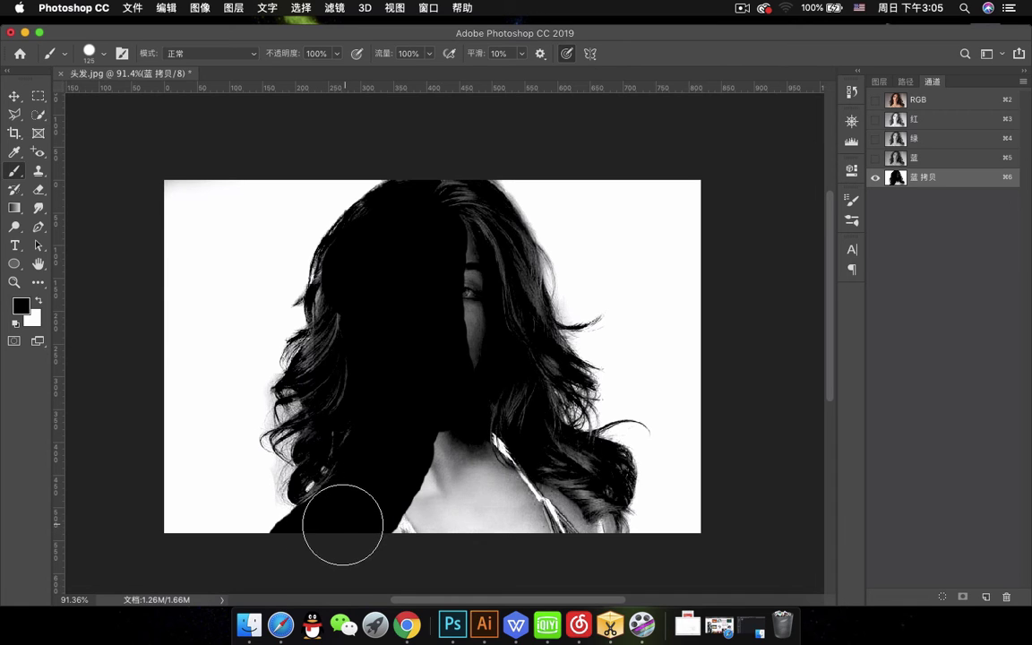
{"action": "mouse_move", "coordinate": [518, 508]}
{"action": "left_mouse_down"}
{"action": "mouse_move", "coordinate": [559, 535]}
{"action": "mouse_move", "coordinate": [587, 536]}
{"action": "mouse_move", "coordinate": [569, 539]}
{"action": "mouse_move", "coordinate": [462, 456]}
{"action": "mouse_move", "coordinate": [458, 497]}
{"action": "mouse_move", "coordinate": [424, 516]}
{"action": "mouse_move", "coordinate": [497, 521]}
{"action": "left_mouse_up"}
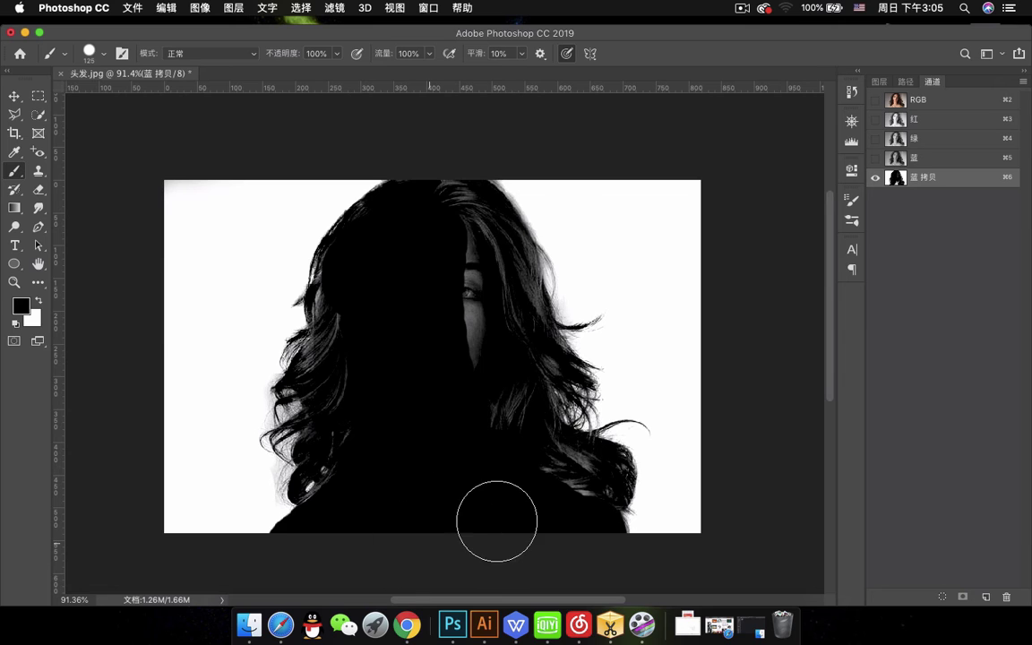
{"action": "mouse_move", "coordinate": [445, 229]}
{"action": "left_mouse_down"}
{"action": "mouse_move", "coordinate": [484, 371]}
{"action": "mouse_move", "coordinate": [467, 216]}
{"action": "mouse_move", "coordinate": [495, 287]}
{"action": "left_mouse_up"}
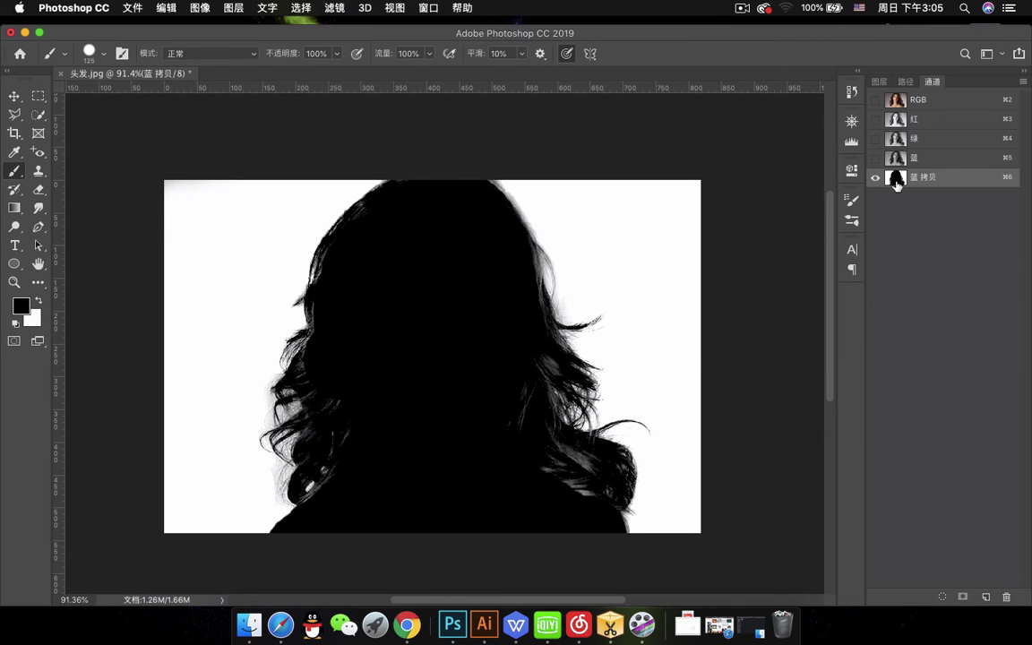
Mask the background photo layer with the inverted selection of the blue copy channel, switching back to the RGB composite
{"action": "left_click", "coordinate": [896, 179], "text": "super"}
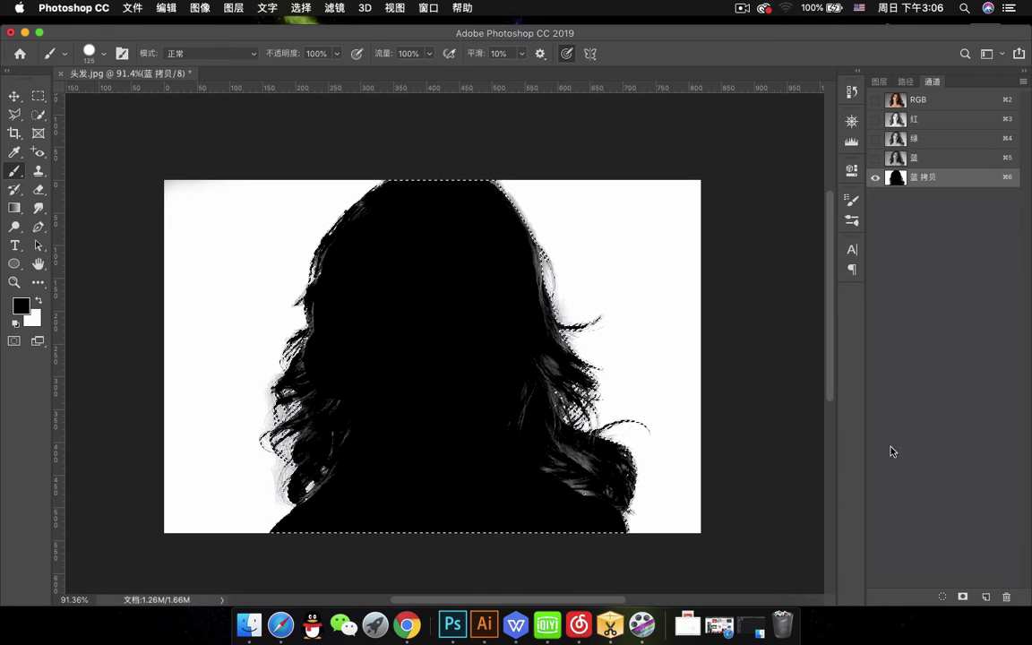
{"action": "left_click", "coordinate": [939, 107]}
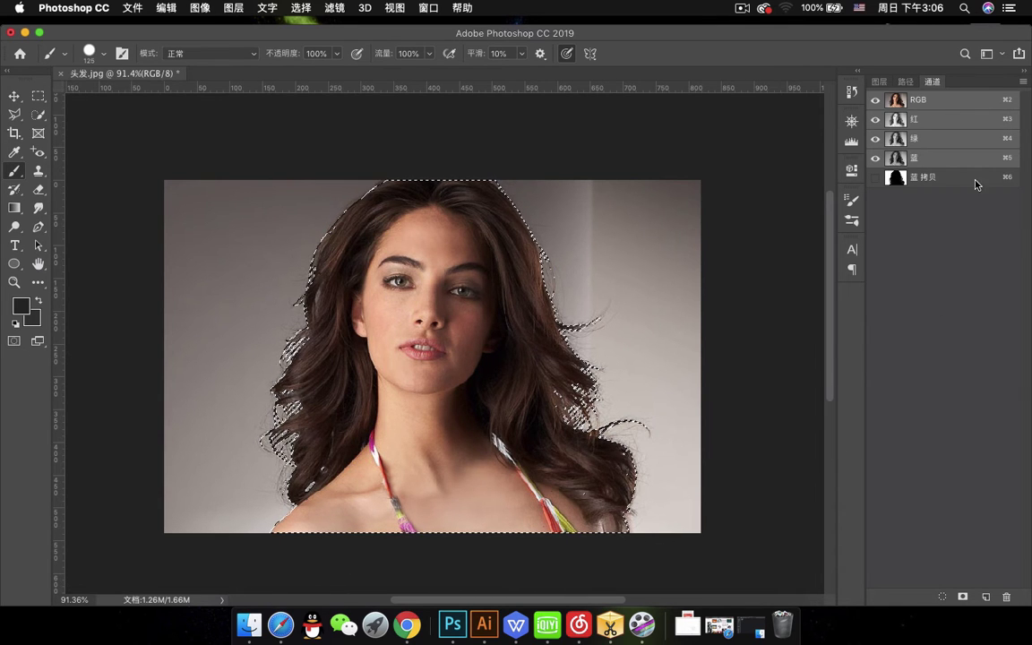
{"action": "left_click", "coordinate": [887, 82]}
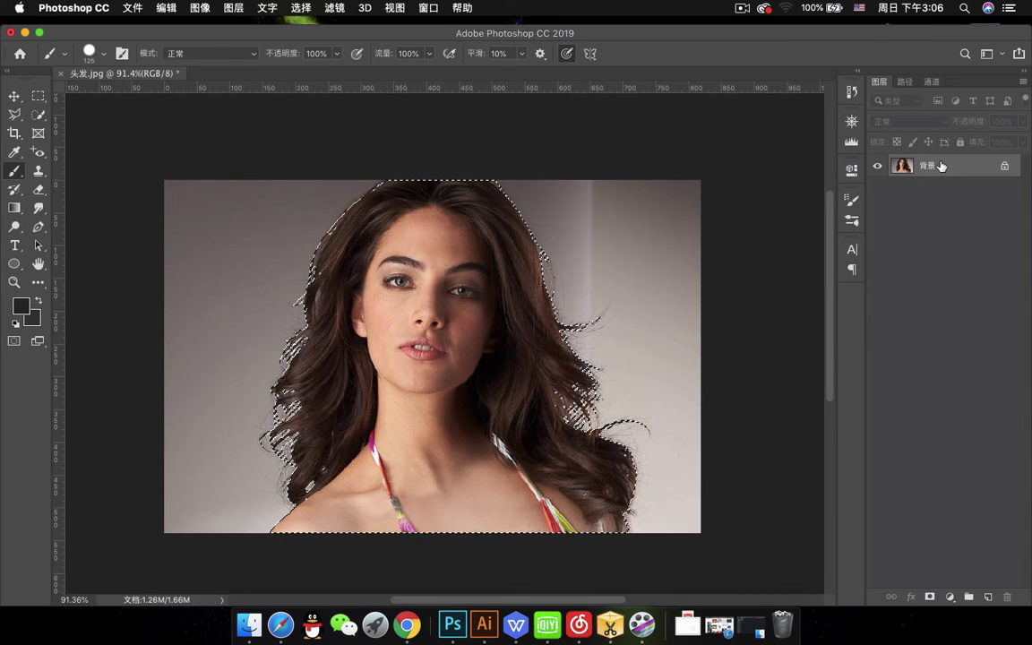
{"action": "left_click", "coordinate": [929, 597]}
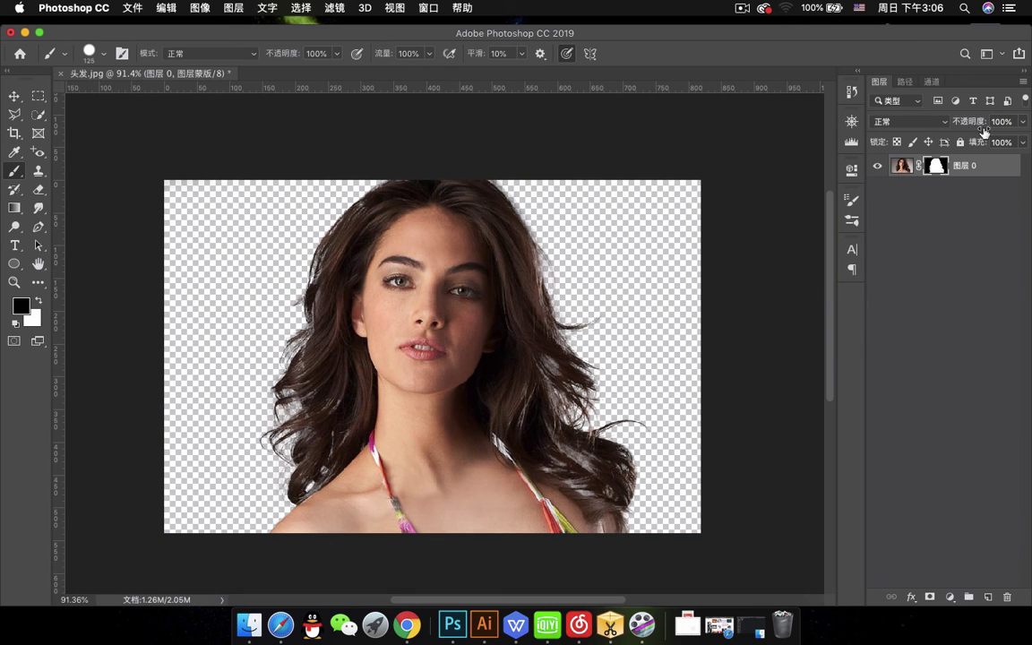
Add a new layer beneath the masked photo and fill it with the red colour cf5454
{"action": "left_click", "coordinate": [989, 597]}
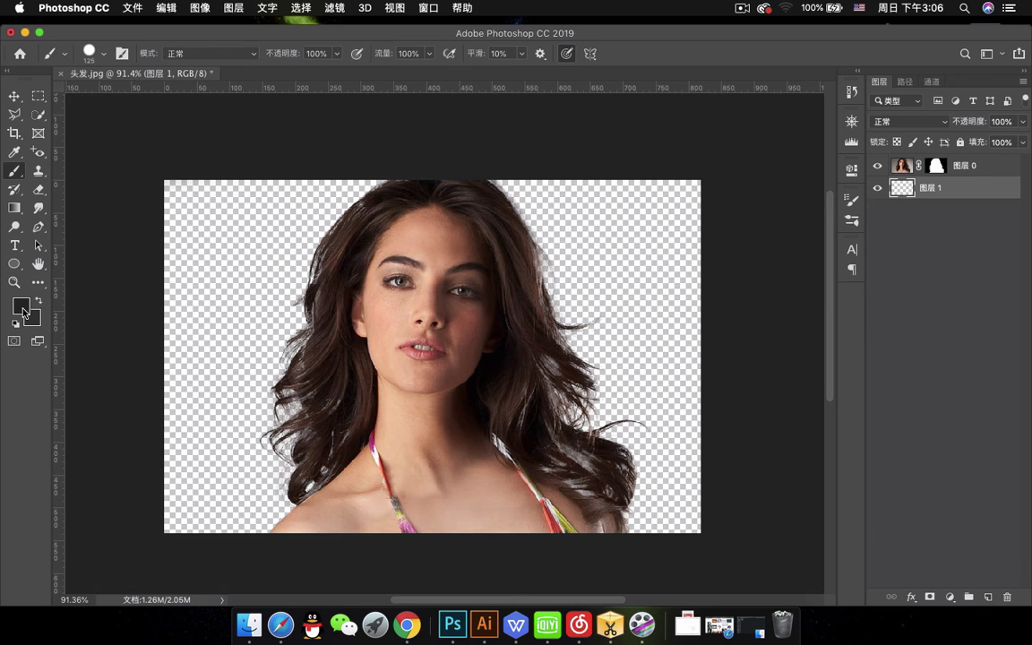
{"action": "mouse_move", "coordinate": [670, 294]}
{"action": "left_mouse_down"}
{"action": "mouse_move", "coordinate": [685, 285]}
{"action": "mouse_move", "coordinate": [707, 314]}
{"action": "mouse_move", "coordinate": [704, 305]}
{"action": "left_mouse_up"}
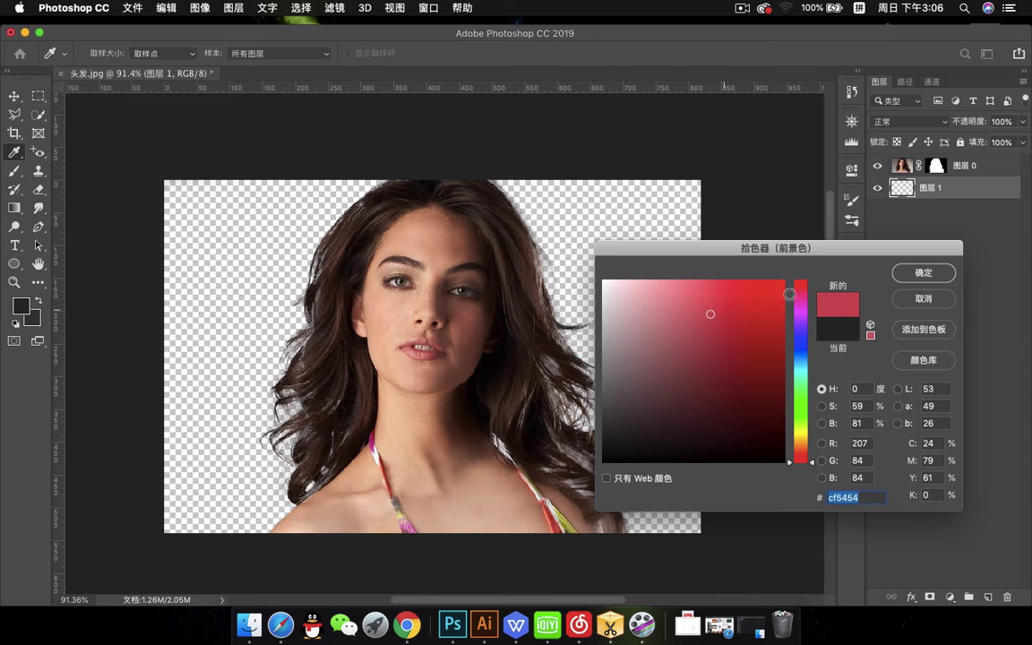
{"action": "left_click", "coordinate": [924, 273]}
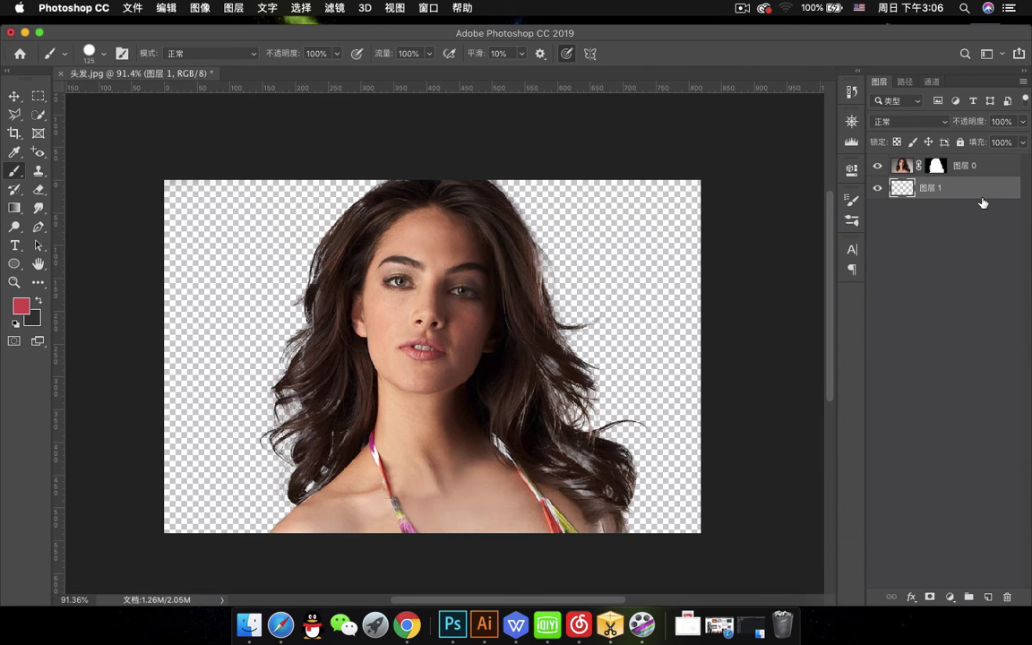
{"action": "key", "text": "alt+Delete"}
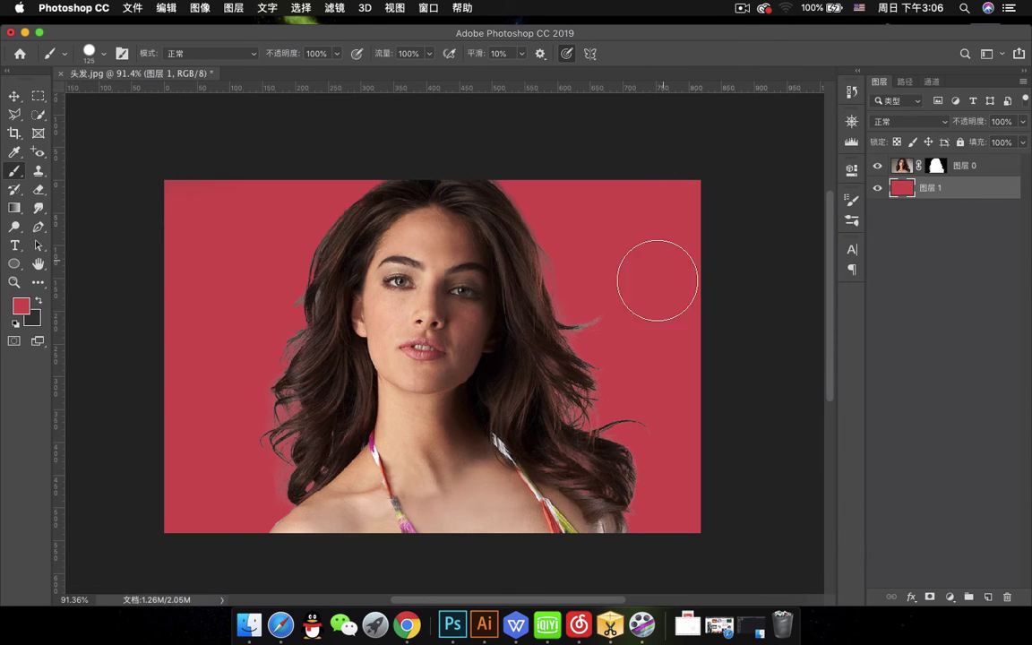
Paint white on the photo layer's mask with a small brush to restore the thin hair strands along the left edge of the hair
{"action": "scroll", "coordinate": [402, 436], "scroll_direction": "up", "scroll_amount": 4}
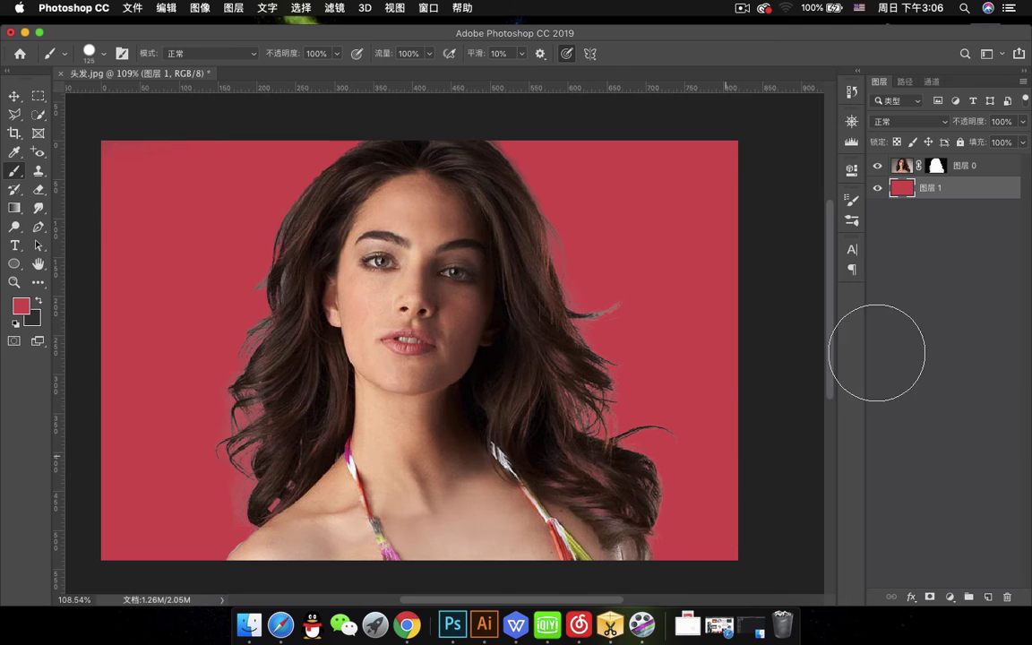
{"action": "left_click", "coordinate": [936, 165]}
{"action": "key", "text": "d"}
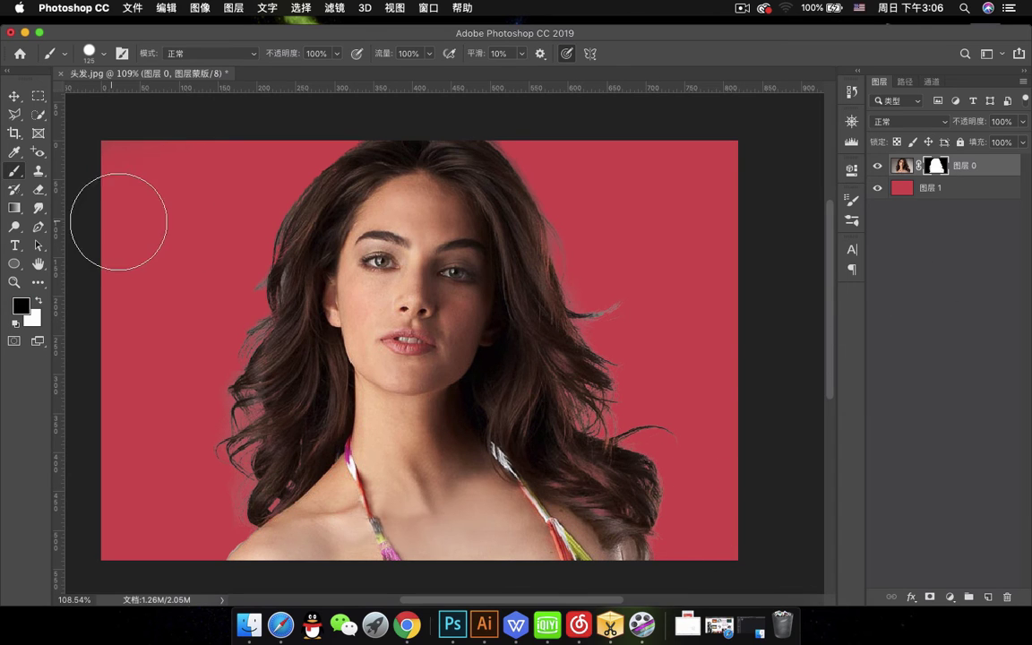
{"action": "key", "text": "bracketleft"}
{"action": "key", "text": "bracketleft"}
{"action": "key", "text": "bracketleft"}
{"action": "key", "text": "bracketleft"}
{"action": "key", "text": "bracketleft"}
{"action": "key", "text": "bracketleft"}
{"action": "key", "text": "bracketleft"}
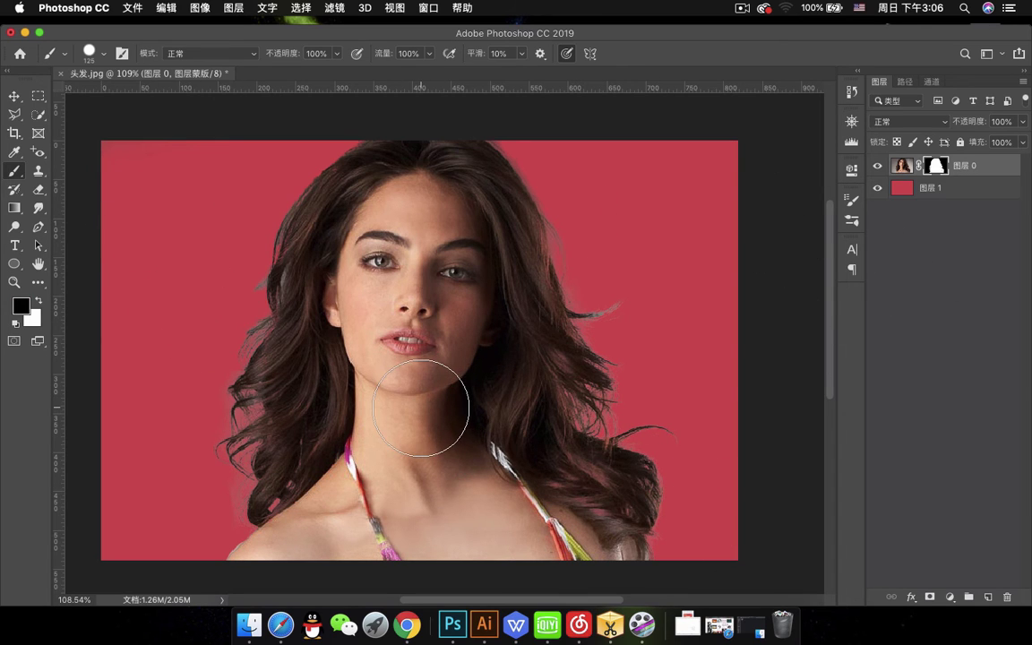
{"action": "key", "text": "bracketleft"}
{"action": "key", "text": "bracketleft"}
{"action": "key", "text": "bracketleft"}
{"action": "left_click", "coordinate": [39, 301]}
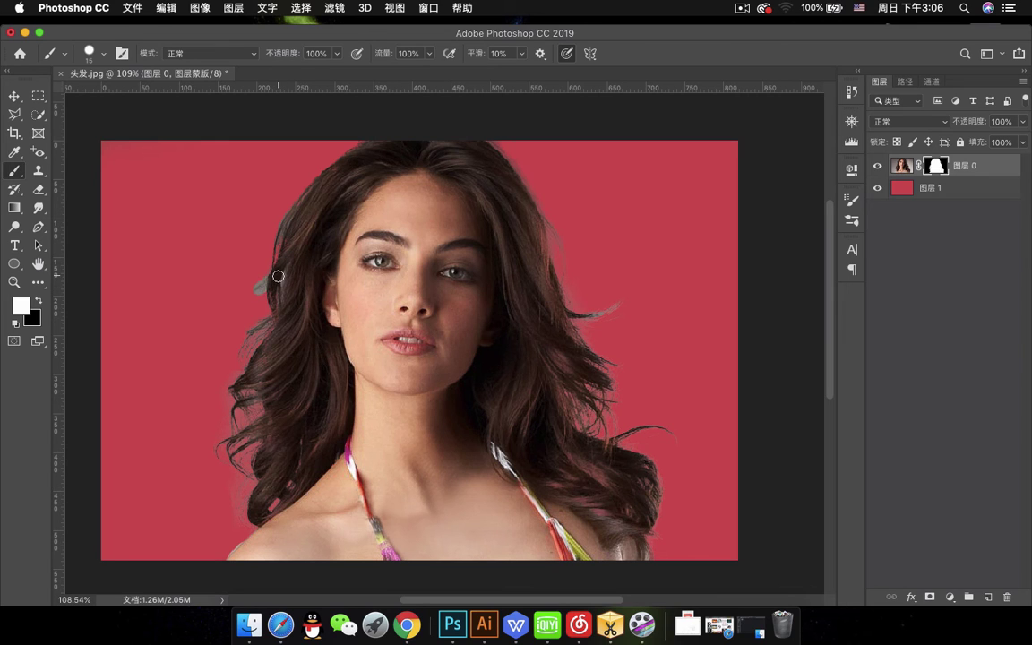
{"action": "scroll", "coordinate": [274, 277], "scroll_direction": "up", "scroll_amount": 3}
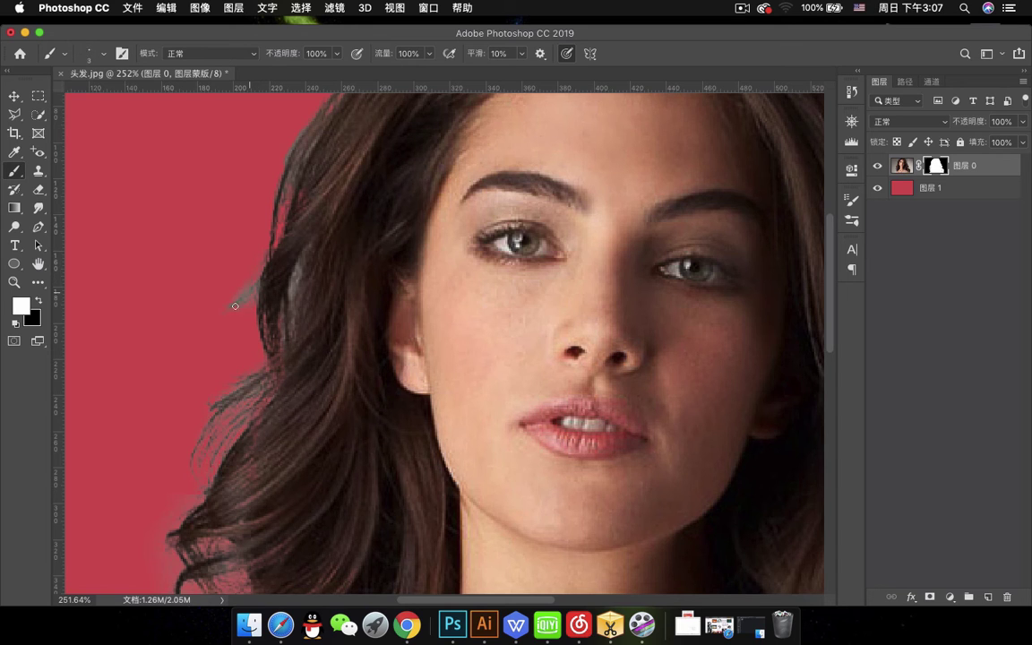
{"action": "scroll", "coordinate": [263, 294], "scroll_direction": "down", "scroll_amount": 2}
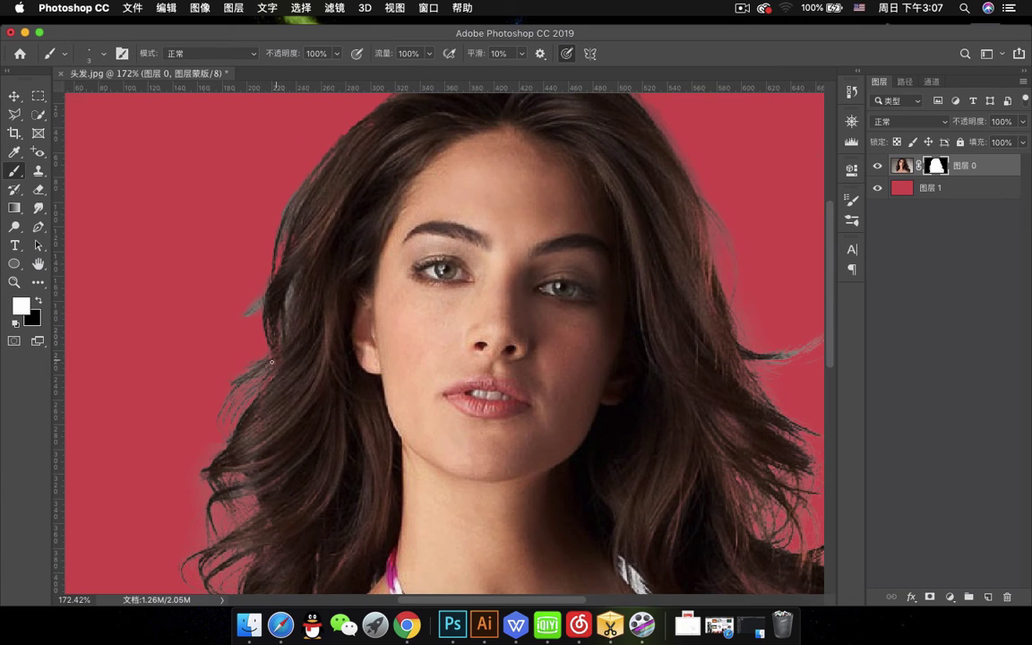
{"action": "scroll", "coordinate": [278, 364], "scroll_direction": "down", "scroll_amount": 3}
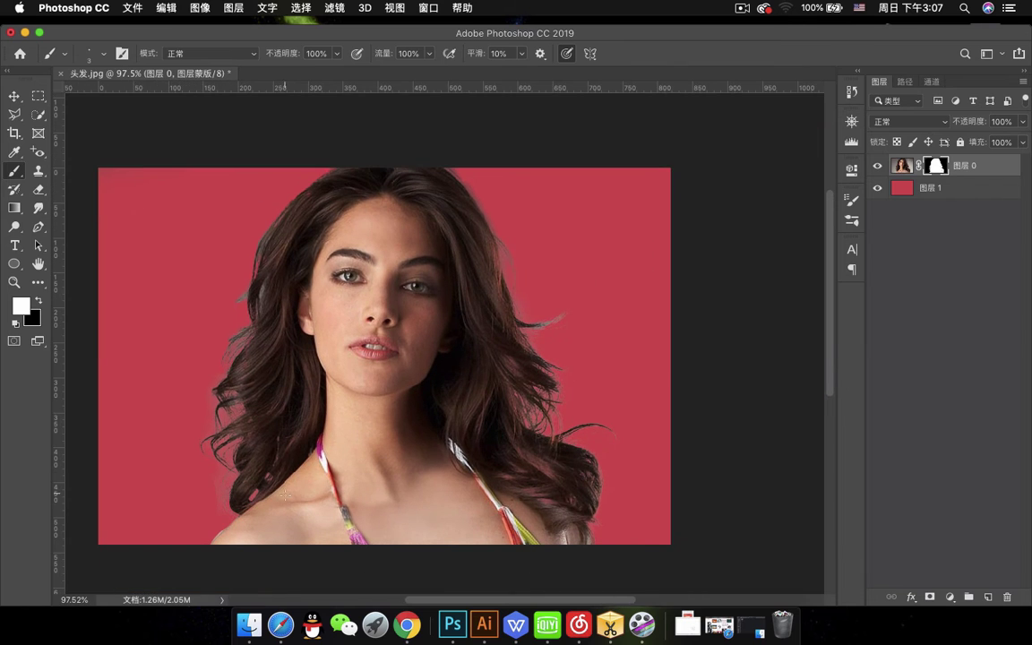
{"action": "scroll", "coordinate": [604, 304], "scroll_direction": "down", "scroll_amount": 1}
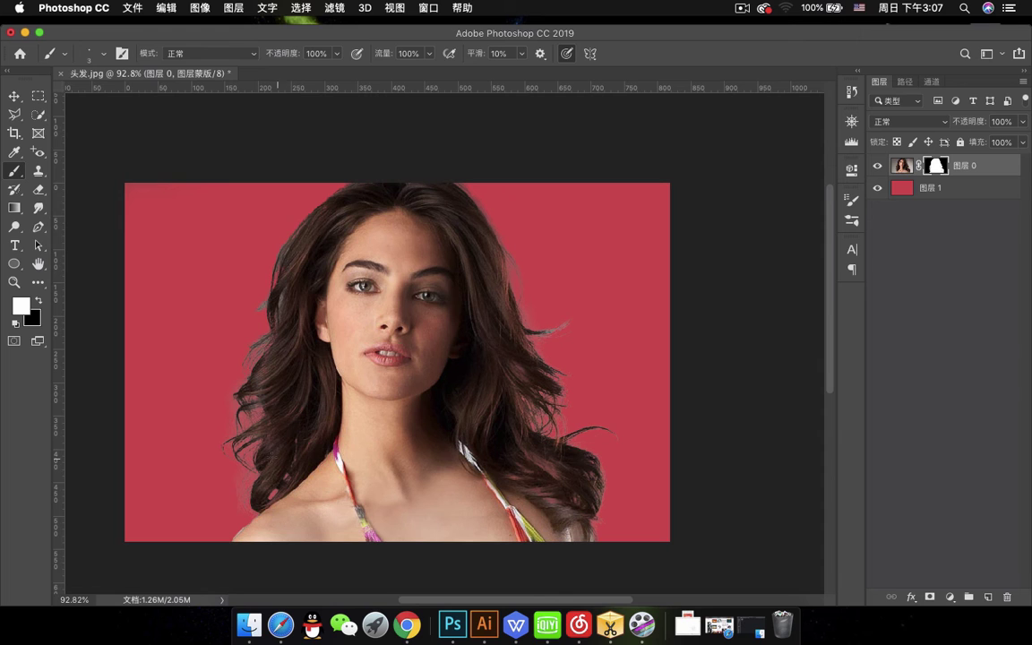
Paint black on the mask with a 9-pixel brush to hide the grey fringe around the left hair edge
{"action": "left_click", "coordinate": [42, 302]}
{"action": "scroll", "coordinate": [238, 493], "scroll_direction": "up", "scroll_amount": 5}
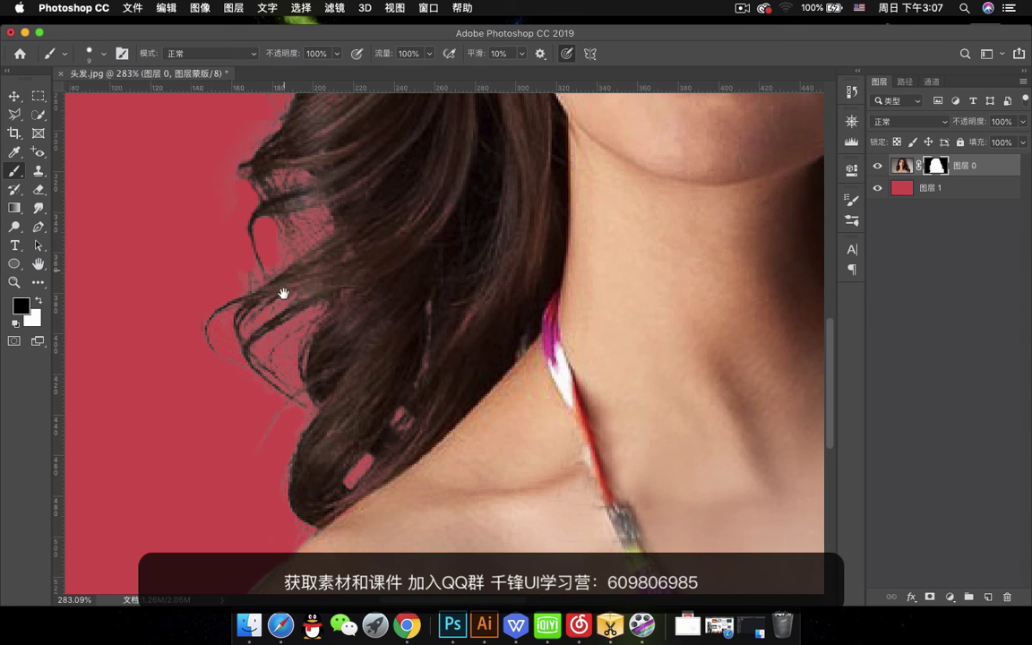
{"action": "scroll", "coordinate": [280, 295], "scroll_direction": "up", "scroll_amount": 5}
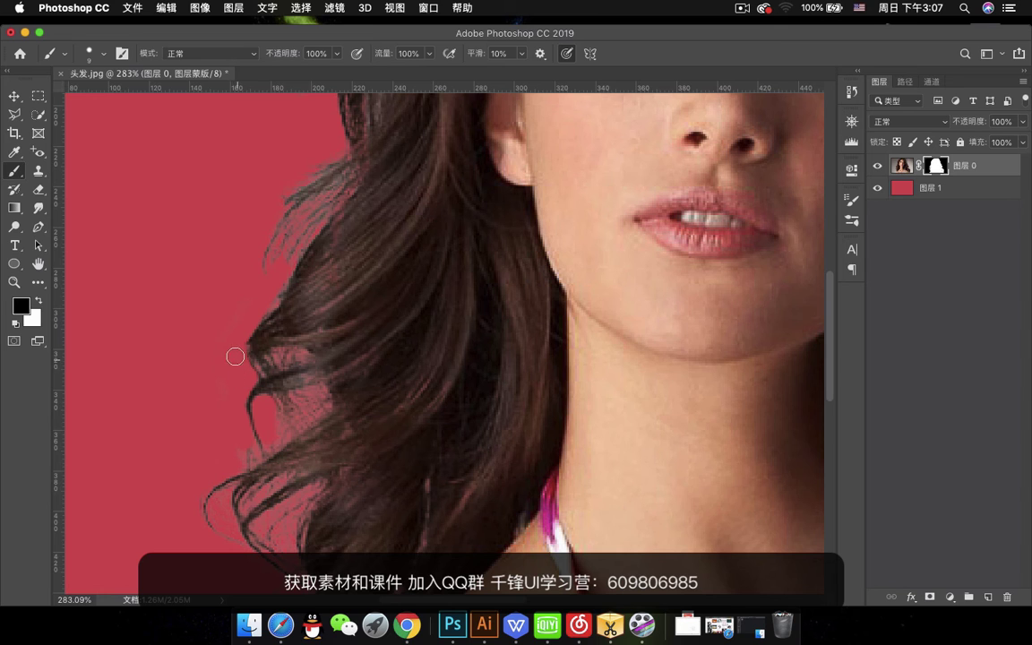
{"action": "scroll", "coordinate": [322, 424], "scroll_direction": "down", "scroll_amount": 5}
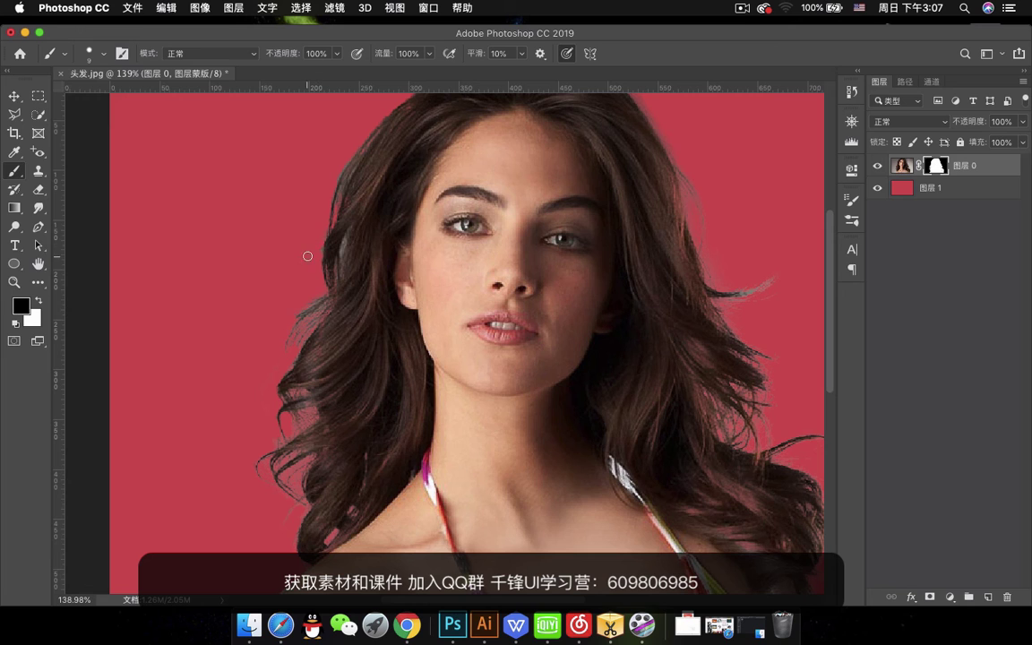
{"action": "scroll", "coordinate": [373, 319], "scroll_direction": "down", "scroll_amount": 3}
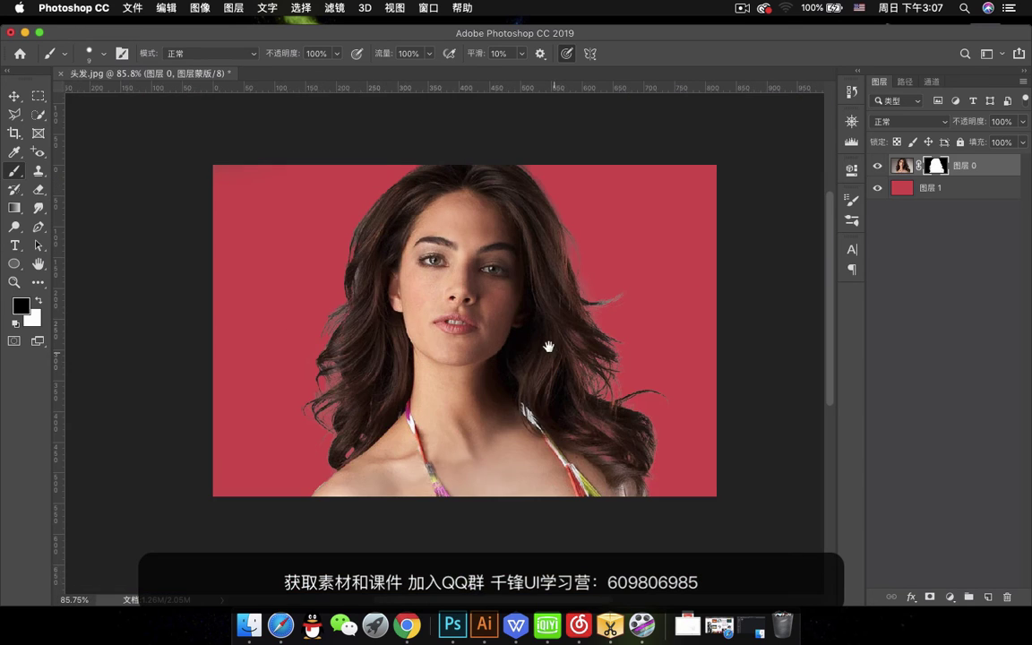
{"action": "left_click_drag", "start_coordinate": [548, 346], "coordinate": [509, 328]}
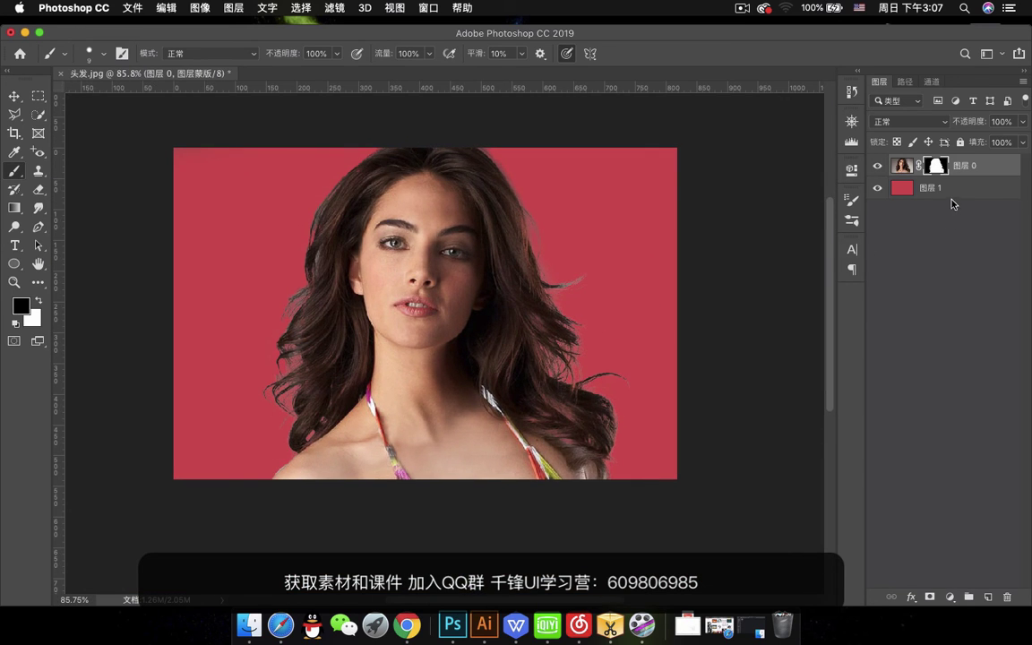
Convert the masked photo layer into a smart object
{"action": "left_click", "coordinate": [902, 165]}
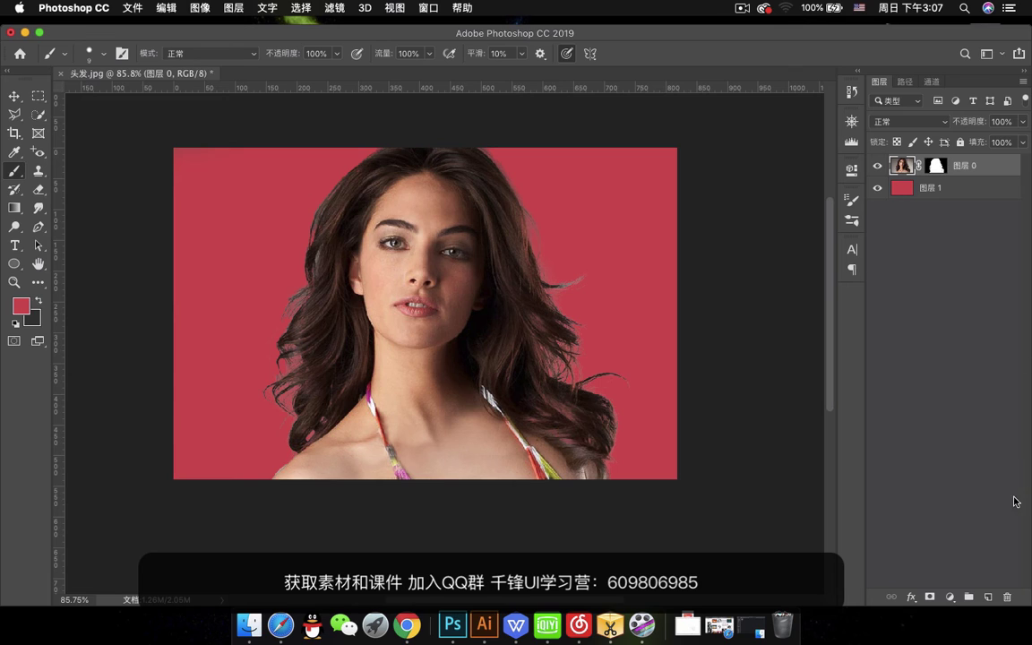
{"action": "right_click", "coordinate": [1004, 168]}
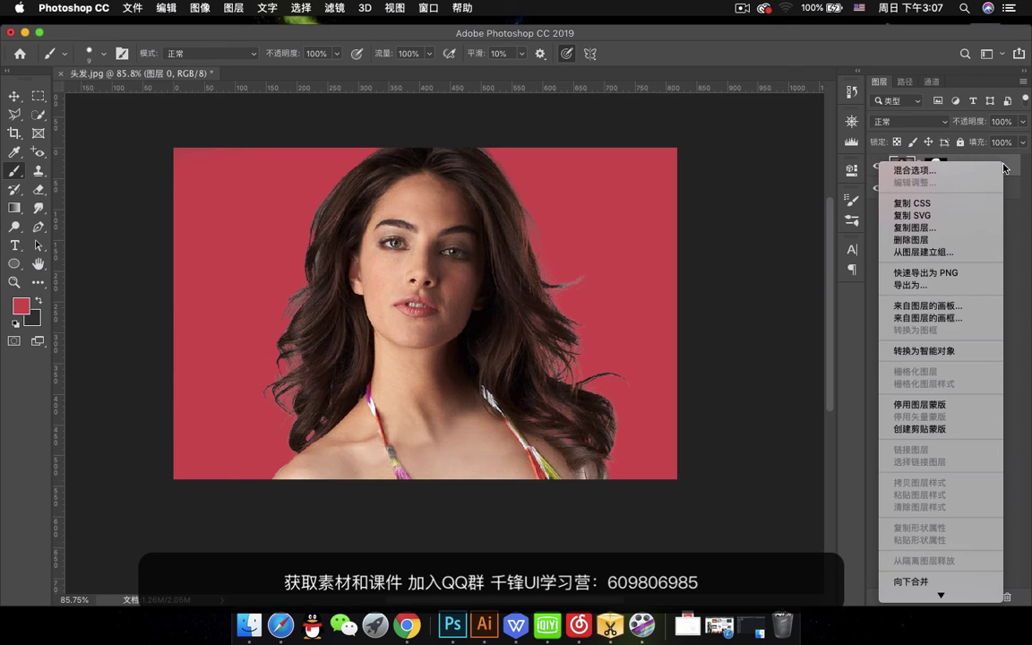
{"action": "left_click", "coordinate": [966, 353]}
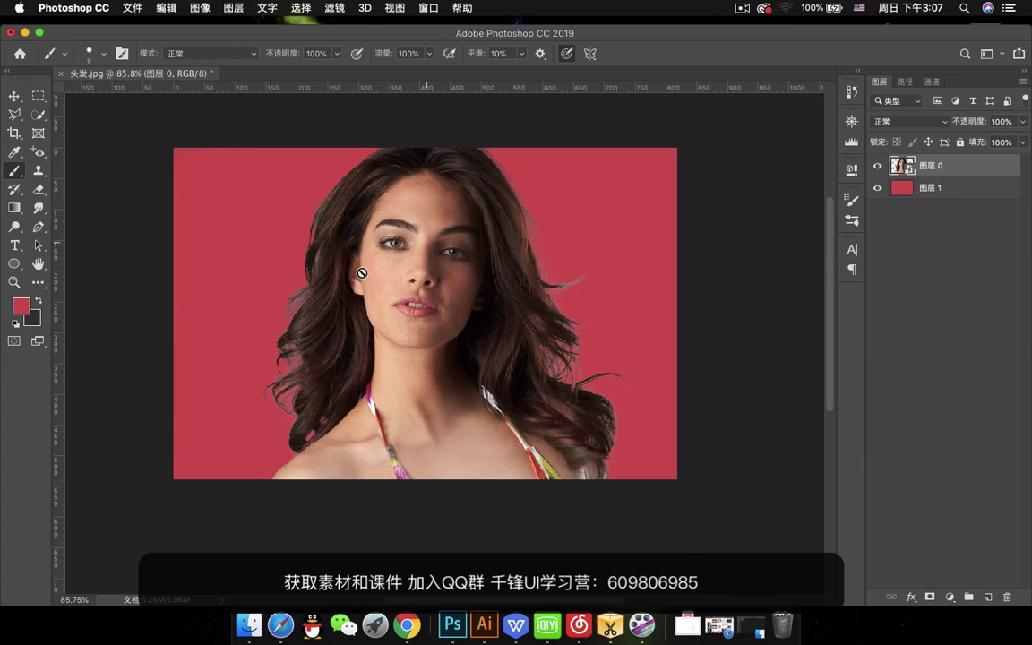
Add a new layer above the woman, clip it to her layer, and sample the dark brown hair as the foreground colour
{"action": "left_click", "coordinate": [988, 597]}
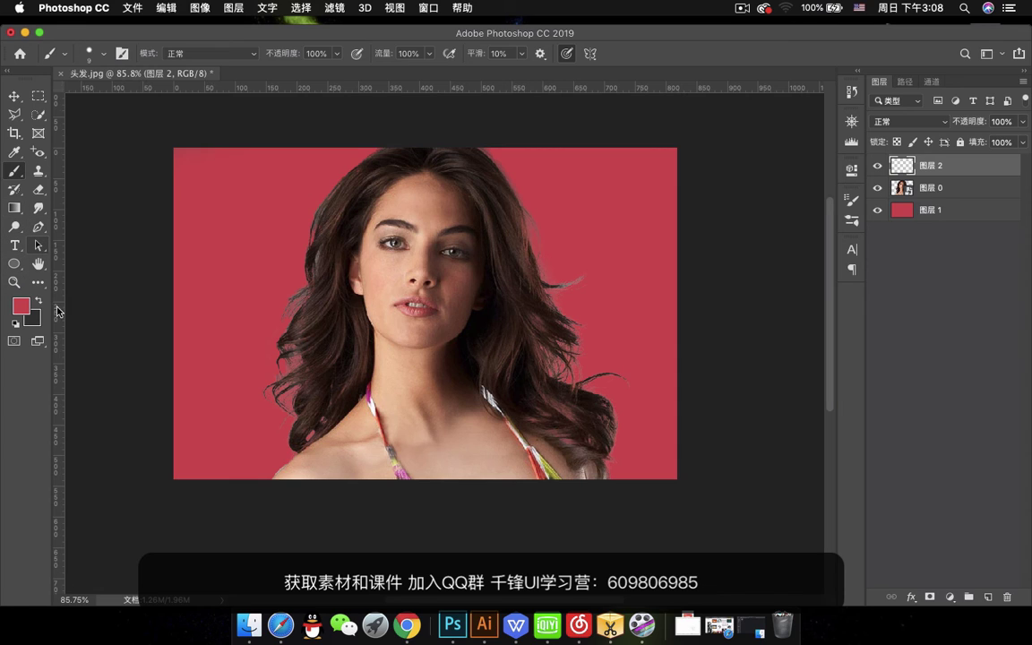
{"action": "left_click", "coordinate": [20, 306]}
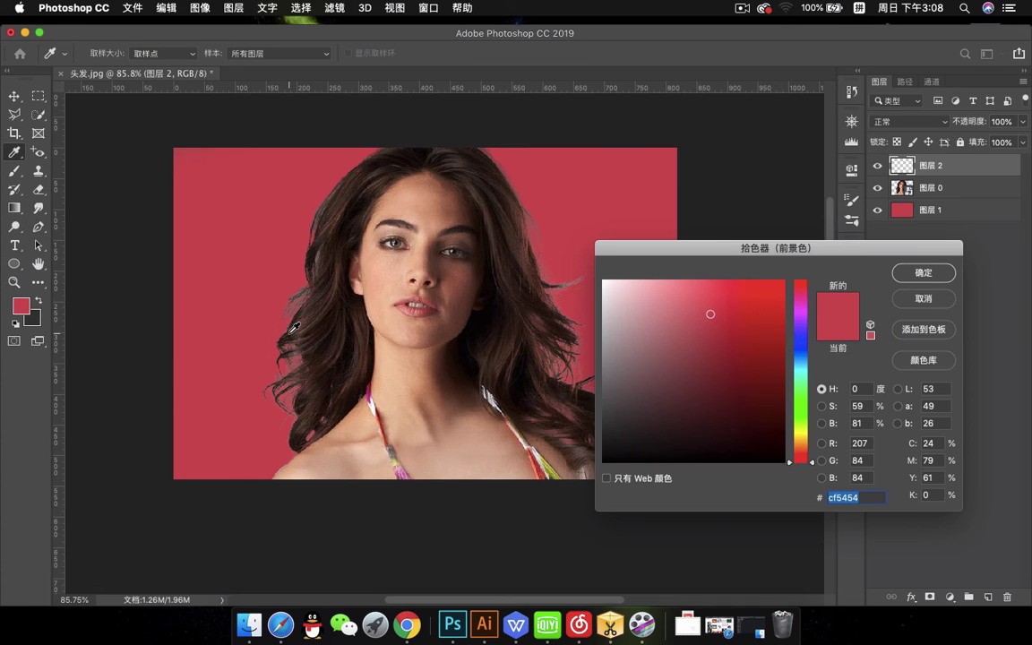
{"action": "left_click", "coordinate": [286, 300]}
{"action": "left_click", "coordinate": [923, 273]}
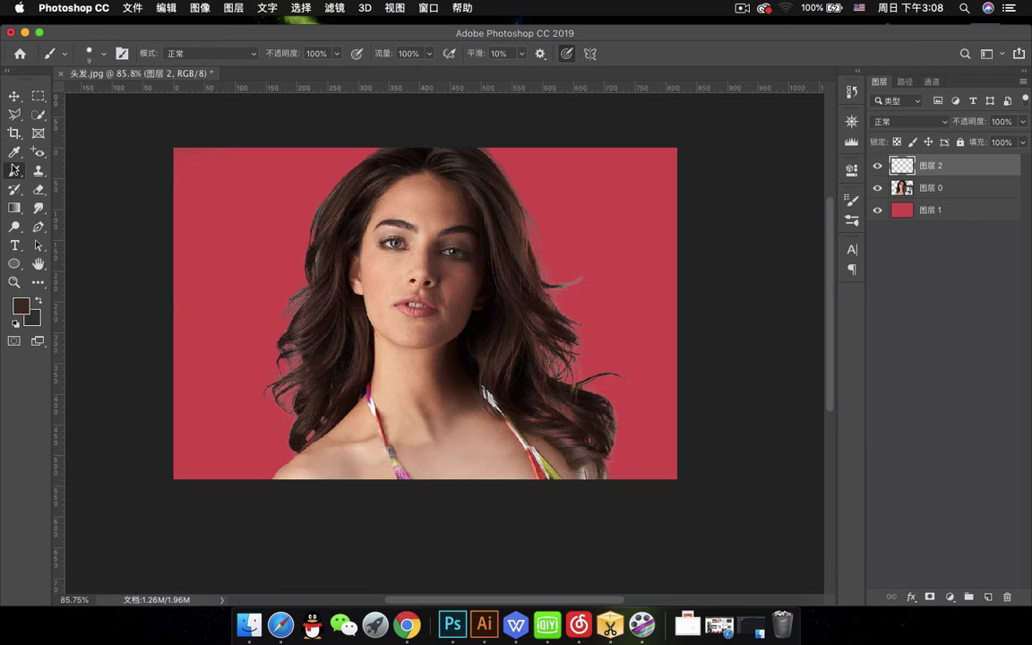
{"action": "left_click", "coordinate": [982, 175], "text": "alt"}
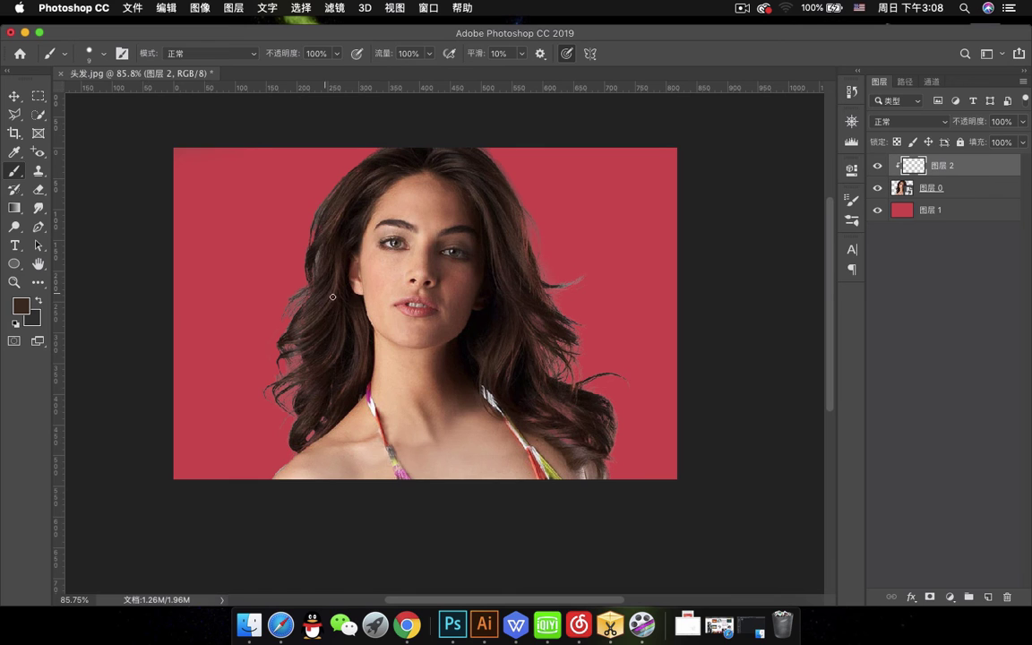
Paint the sampled dark brown along the left hair edge and its curls on the clipped layer with a 9-pixel brush
{"action": "scroll", "coordinate": [327, 269], "scroll_direction": "up", "scroll_amount": 5}
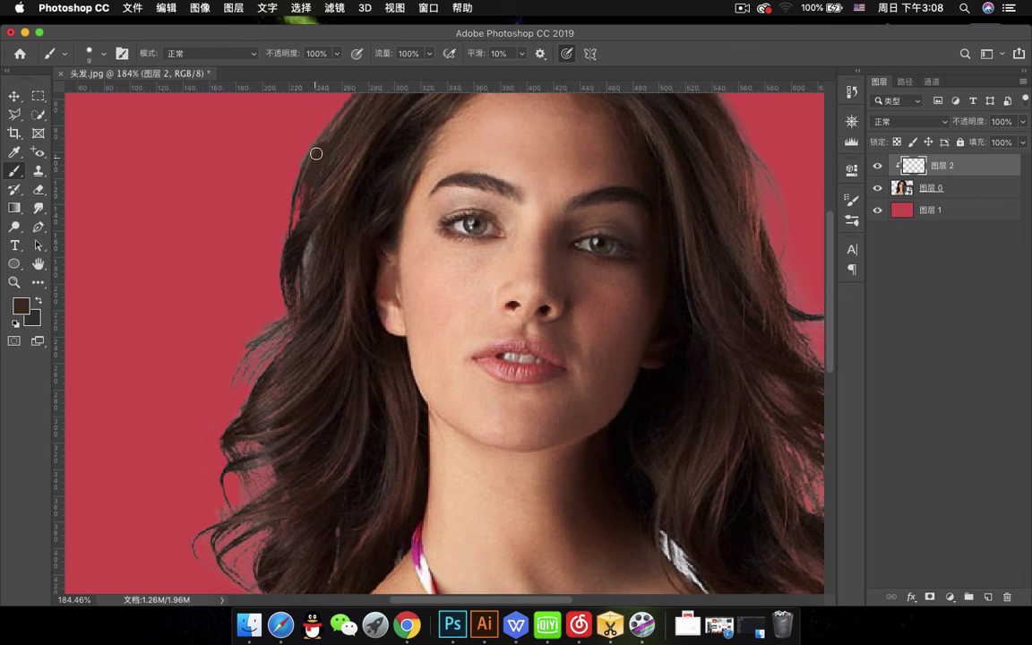
{"action": "mouse_move", "coordinate": [316, 153]}
{"action": "left_mouse_down"}
{"action": "mouse_move", "coordinate": [286, 204]}
{"action": "mouse_move", "coordinate": [289, 256]}
{"action": "mouse_move", "coordinate": [310, 215]}
{"action": "mouse_move", "coordinate": [284, 254]}
{"action": "mouse_move", "coordinate": [316, 231]}
{"action": "mouse_move", "coordinate": [299, 287]}
{"action": "left_mouse_up"}
{"action": "mouse_move", "coordinate": [284, 340]}
{"action": "left_mouse_down"}
{"action": "mouse_move", "coordinate": [221, 413]}
{"action": "mouse_move", "coordinate": [266, 343]}
{"action": "left_mouse_up"}
{"action": "mouse_move", "coordinate": [242, 405]}
{"action": "left_mouse_down"}
{"action": "mouse_move", "coordinate": [227, 422]}
{"action": "mouse_move", "coordinate": [236, 470]}
{"action": "left_mouse_up"}
{"action": "left_click_drag", "start_coordinate": [337, 430], "coordinate": [327, 291]}
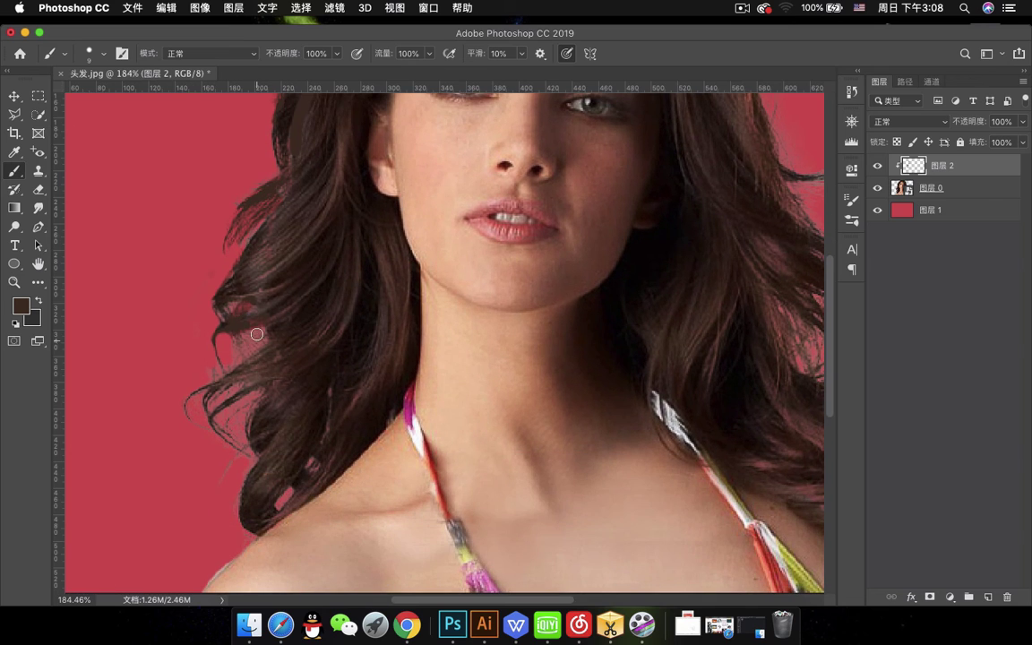
{"action": "mouse_move", "coordinate": [242, 349]}
{"action": "left_mouse_down"}
{"action": "mouse_move", "coordinate": [224, 383]}
{"action": "mouse_move", "coordinate": [225, 371]}
{"action": "mouse_move", "coordinate": [185, 409]}
{"action": "left_mouse_up"}
{"action": "mouse_move", "coordinate": [230, 344]}
{"action": "left_mouse_down"}
{"action": "mouse_move", "coordinate": [199, 376]}
{"action": "mouse_move", "coordinate": [215, 408]}
{"action": "mouse_move", "coordinate": [244, 409]}
{"action": "mouse_move", "coordinate": [224, 345]}
{"action": "mouse_move", "coordinate": [271, 327]}
{"action": "left_mouse_up"}
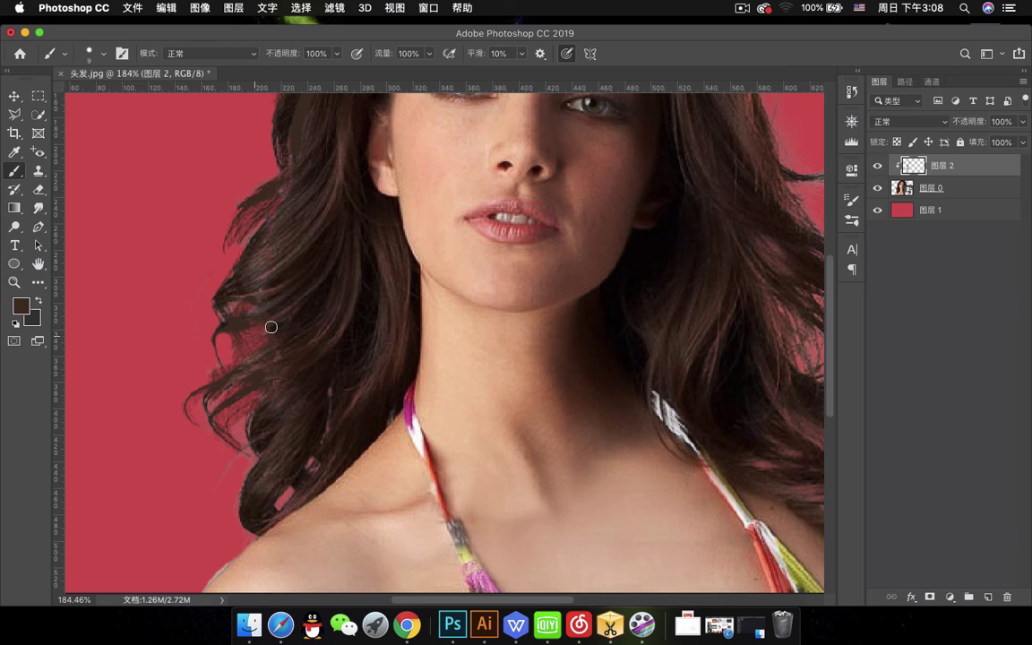
Set the clipped paint layer's blend mode to Overlay (叠加)
{"action": "left_click", "coordinate": [941, 121]}
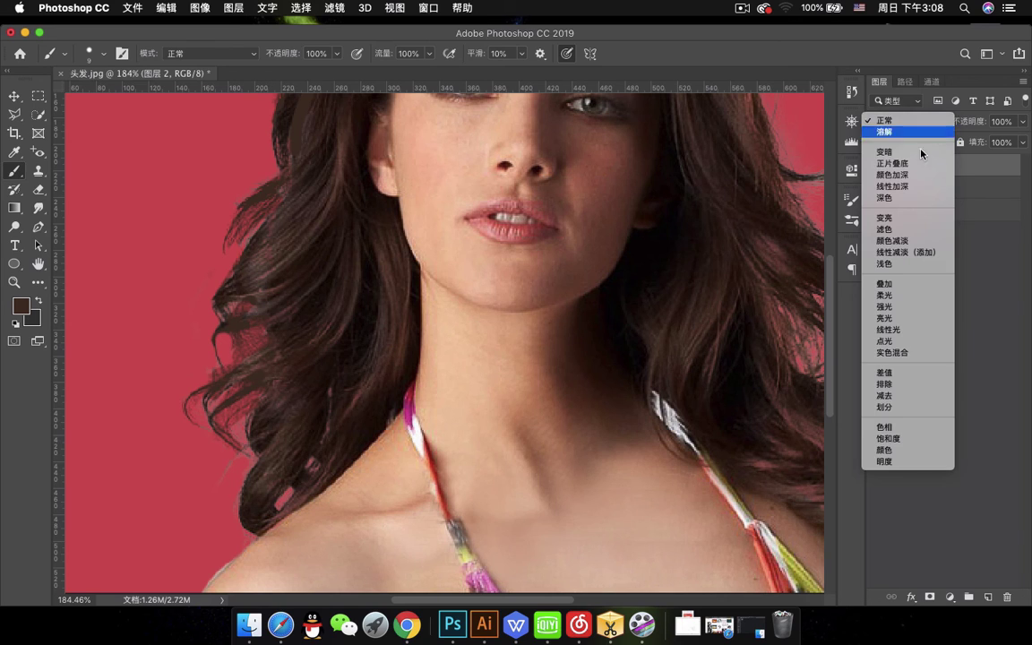
{"action": "left_click", "coordinate": [917, 283]}
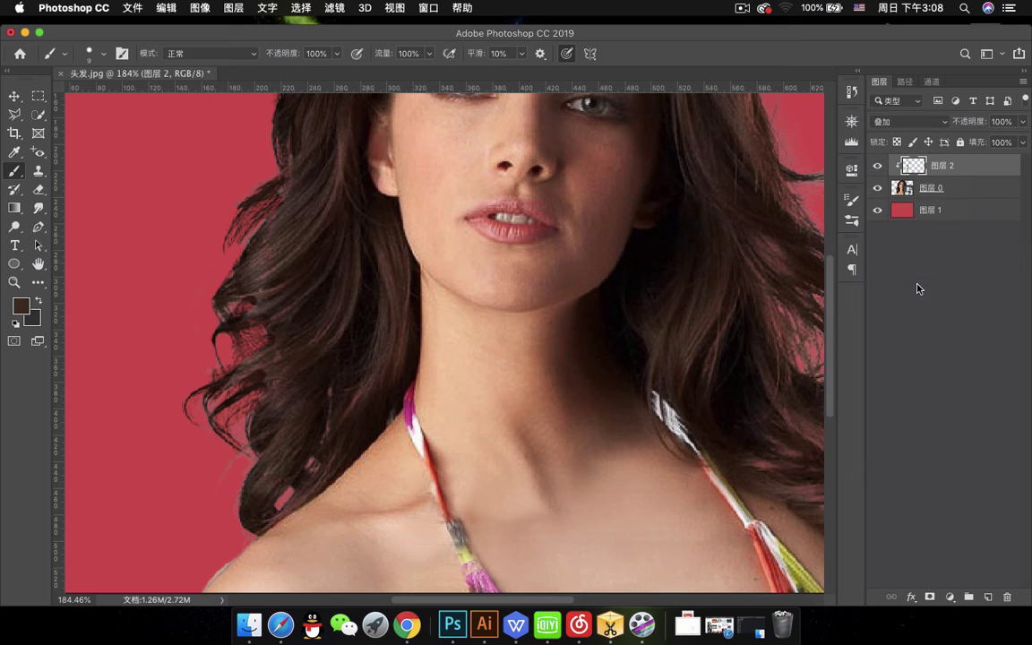
{"action": "scroll", "coordinate": [220, 385], "scroll_direction": "down", "scroll_amount": 3}
{"action": "scroll", "coordinate": [278, 364], "scroll_direction": "down", "scroll_amount": 3}
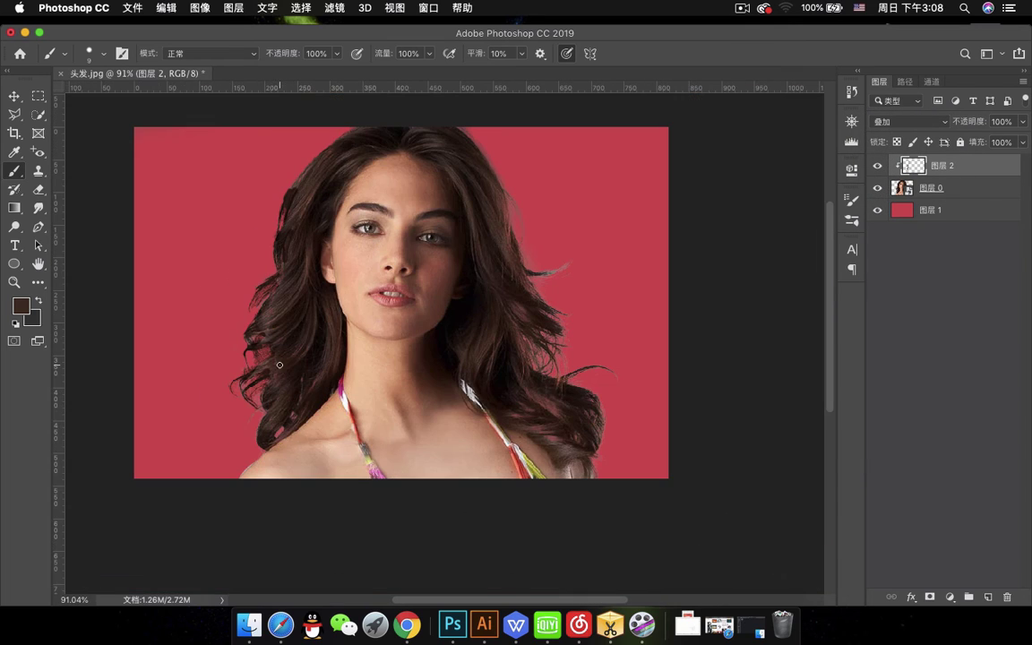
{"action": "key", "text": "]"}
{"action": "key", "text": "]"}
{"action": "key", "text": "]"}
{"action": "key", "text": "]"}
{"action": "key", "text": "]"}
{"action": "left_click_drag", "start_coordinate": [499, 196], "coordinate": [518, 287]}
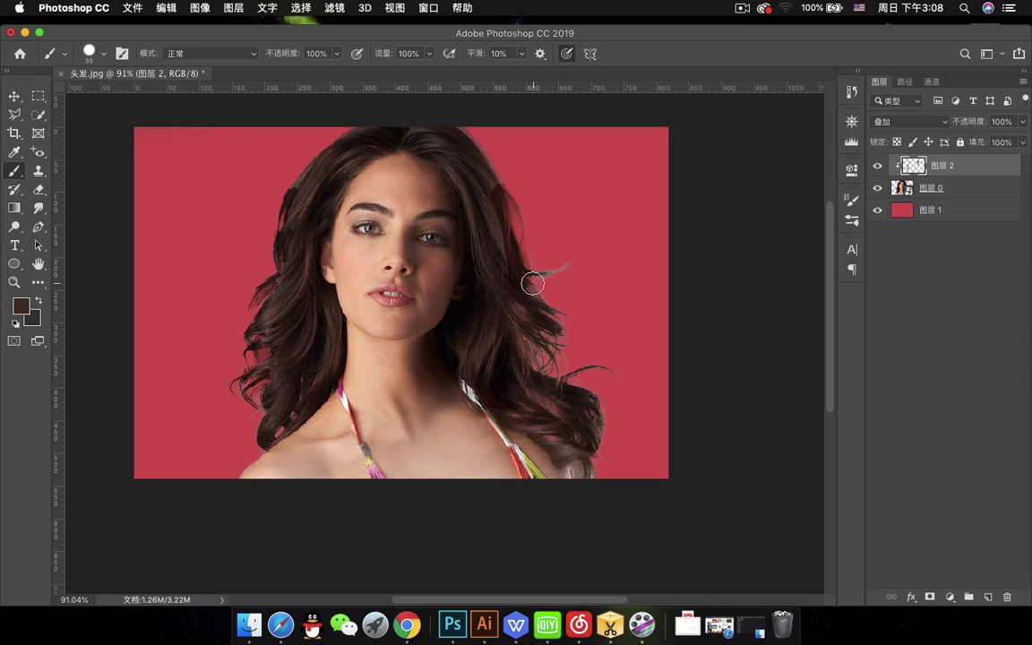
Paint the dark brown down the right hair edge and its flyaway strand with a 15-pixel brush
{"action": "key", "text": "bracketleft"}
{"action": "key", "text": "bracketleft"}
{"action": "key", "text": "bracketleft"}
{"action": "key", "text": "bracketleft"}
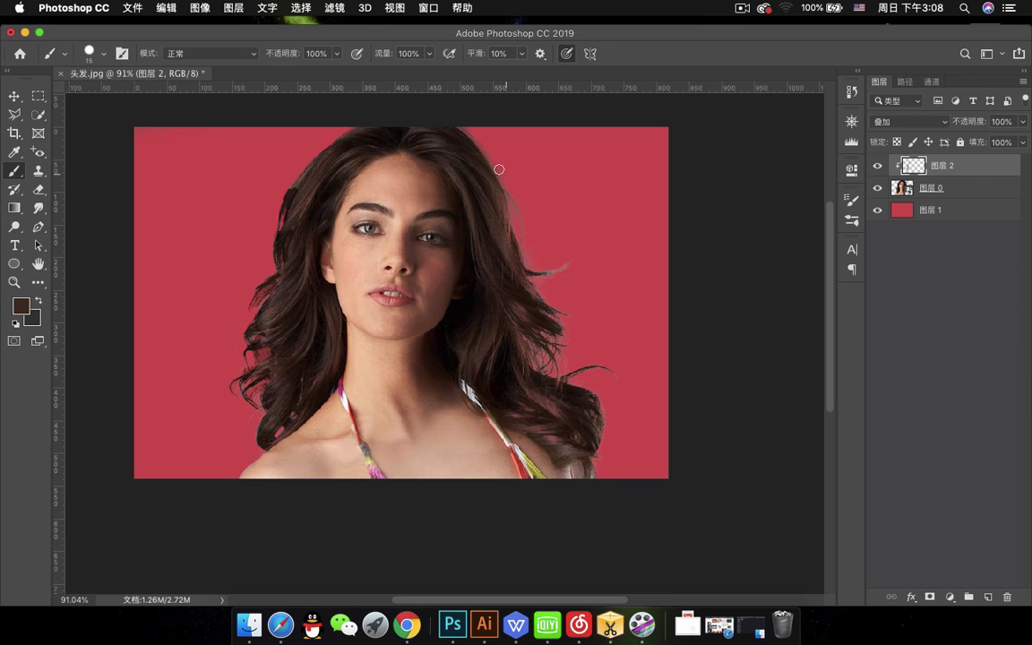
{"action": "mouse_move", "coordinate": [514, 202]}
{"action": "left_mouse_down"}
{"action": "mouse_move", "coordinate": [535, 268]}
{"action": "mouse_move", "coordinate": [567, 267]}
{"action": "left_mouse_up"}
{"action": "mouse_move", "coordinate": [538, 356]}
{"action": "left_mouse_down"}
{"action": "mouse_move", "coordinate": [530, 352]}
{"action": "mouse_move", "coordinate": [543, 376]}
{"action": "left_mouse_up"}
Darken the lower right curls and the long curved flyaway strand with brown brush strokes
{"action": "scroll", "coordinate": [541, 343], "scroll_direction": "up", "scroll_amount": 5}
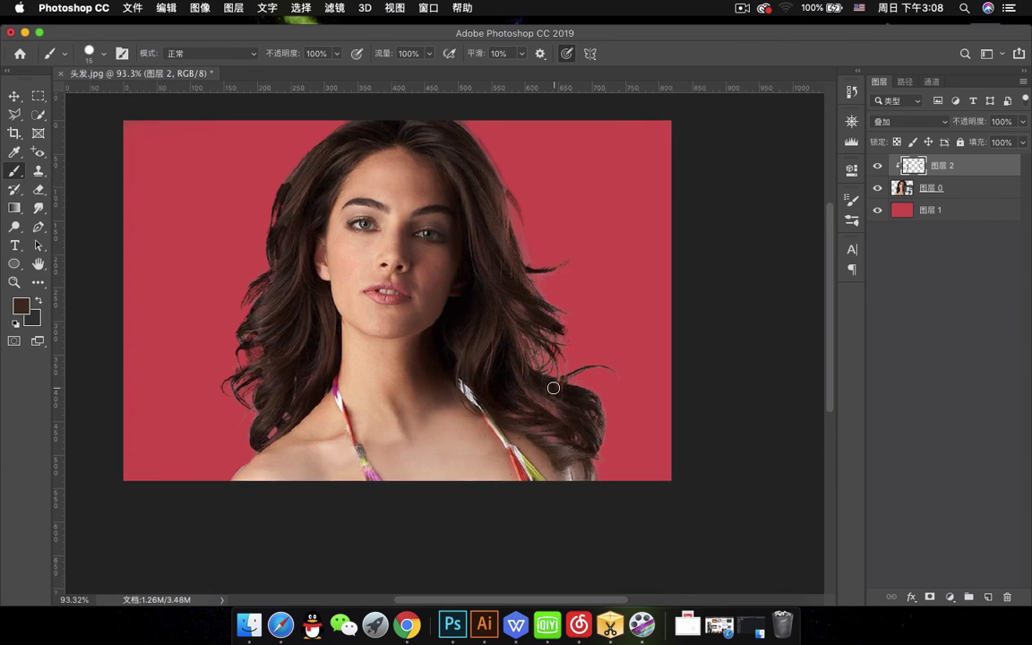
{"action": "mouse_move", "coordinate": [505, 306]}
{"action": "left_mouse_down"}
{"action": "mouse_move", "coordinate": [541, 361]}
{"action": "mouse_move", "coordinate": [535, 330]}
{"action": "mouse_move", "coordinate": [553, 329]}
{"action": "mouse_move", "coordinate": [671, 379]}
{"action": "mouse_move", "coordinate": [585, 357]}
{"action": "mouse_move", "coordinate": [642, 337]}
{"action": "mouse_move", "coordinate": [693, 367]}
{"action": "left_mouse_up"}
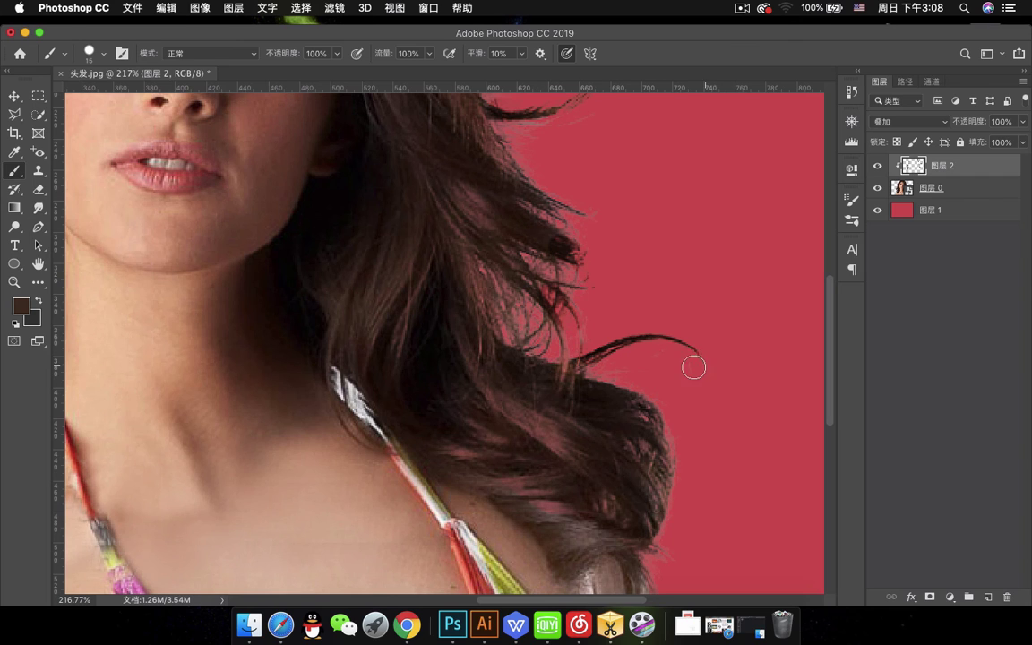
{"action": "scroll", "coordinate": [701, 355], "scroll_direction": "down", "scroll_amount": 1}
{"action": "mouse_move", "coordinate": [635, 438]}
{"action": "left_mouse_down"}
{"action": "mouse_move", "coordinate": [678, 465]}
{"action": "mouse_move", "coordinate": [665, 462]}
{"action": "mouse_move", "coordinate": [671, 495]}
{"action": "mouse_move", "coordinate": [647, 455]}
{"action": "left_mouse_up"}
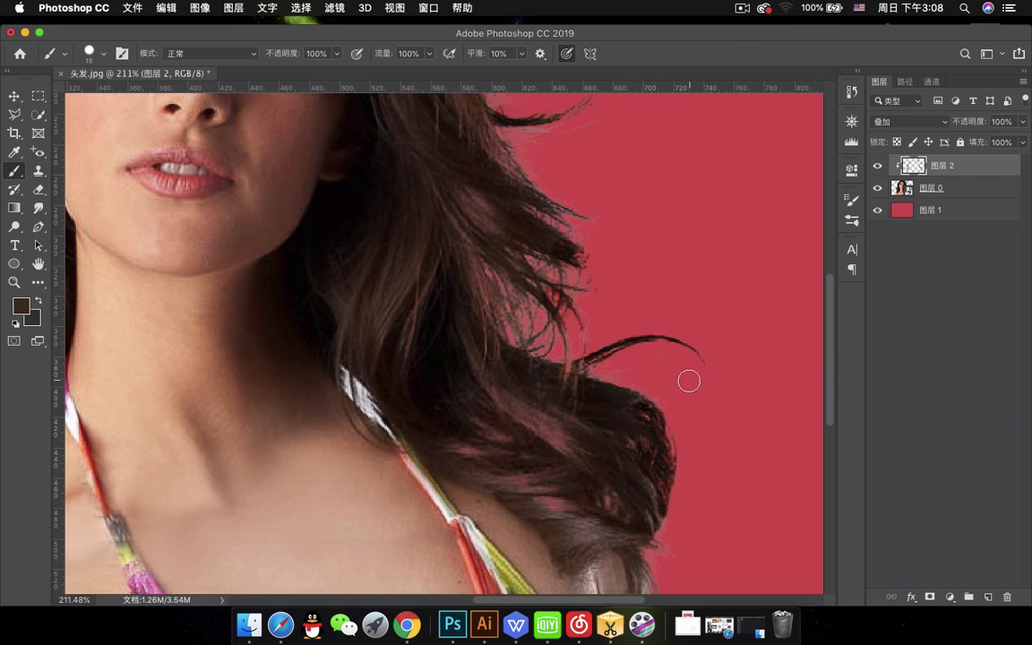
{"action": "scroll", "coordinate": [681, 391], "scroll_direction": "down", "scroll_amount": 5}
{"action": "scroll", "coordinate": [643, 436], "scroll_direction": "down", "scroll_amount": 2}
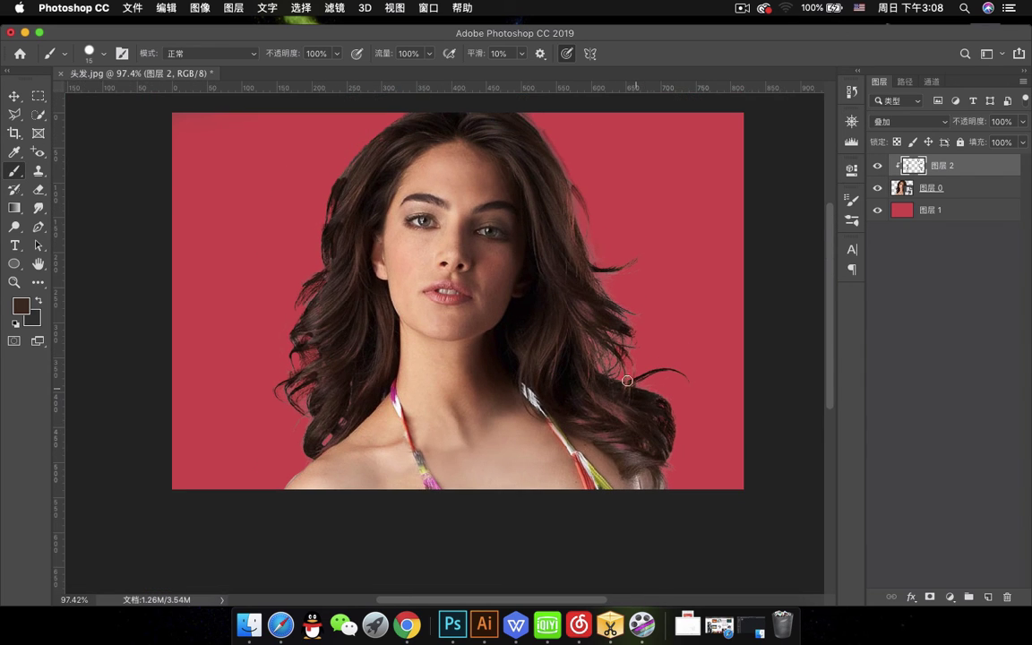
Lower the Overlay paint layer's opacity to 21% and switch to a soft round brush
{"action": "left_click_drag", "start_coordinate": [509, 276], "coordinate": [485, 281]}
{"action": "left_click_drag", "start_coordinate": [975, 130], "coordinate": [966, 122]}
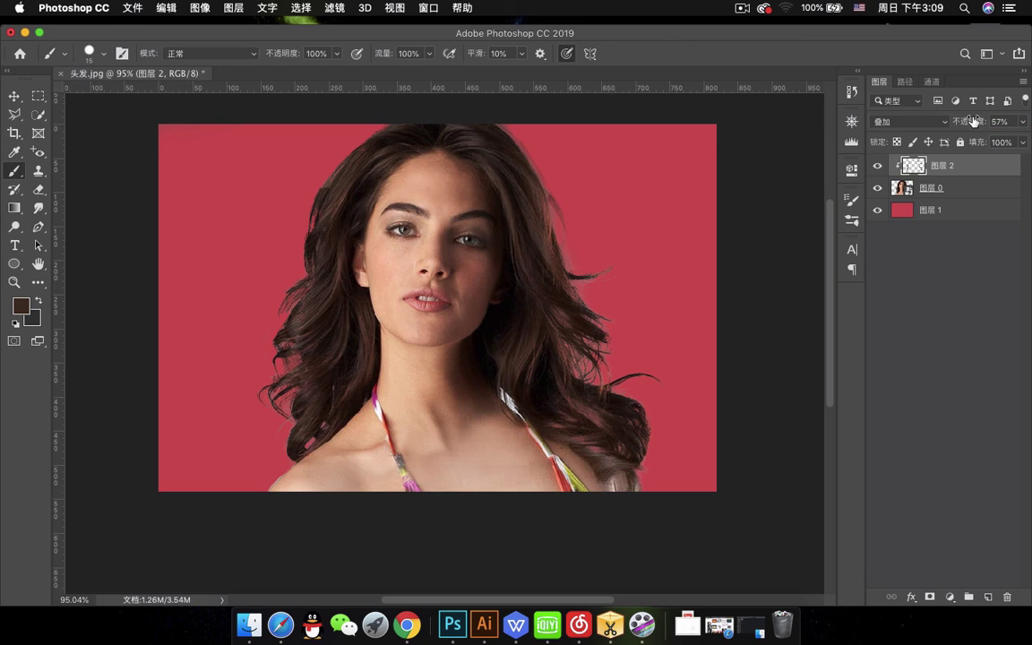
{"action": "right_click", "coordinate": [244, 198]}
{"action": "double_click", "coordinate": [252, 292]}
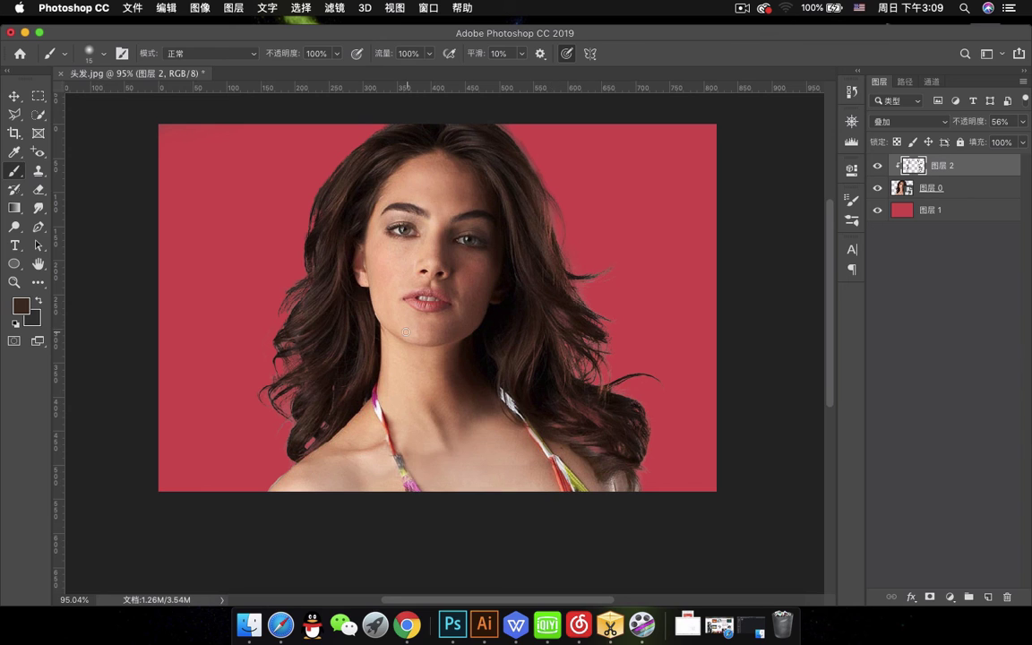
{"action": "scroll", "coordinate": [407, 333], "scroll_direction": "down", "scroll_amount": 3}
{"action": "left_click_drag", "start_coordinate": [985, 123], "coordinate": [957, 128]}
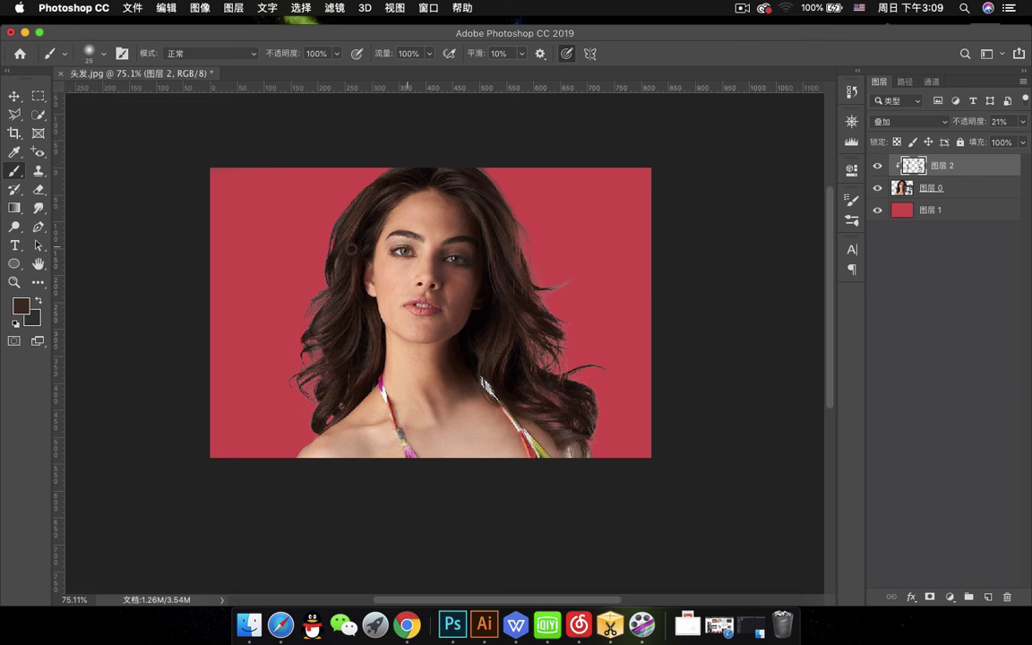
Paint over the hair edges on both sides with the soft brush enlarged to 45 pixels
{"action": "key", "text": "bracketright"}
{"action": "left_click", "coordinate": [314, 404]}
{"action": "mouse_move", "coordinate": [524, 223]}
{"action": "left_mouse_down"}
{"action": "mouse_move", "coordinate": [549, 313]}
{"action": "mouse_move", "coordinate": [541, 293]}
{"action": "mouse_move", "coordinate": [598, 295]}
{"action": "mouse_move", "coordinate": [578, 293]}
{"action": "mouse_move", "coordinate": [553, 321]}
{"action": "mouse_move", "coordinate": [558, 363]}
{"action": "left_mouse_up"}
{"action": "scroll", "coordinate": [463, 343], "scroll_direction": "up", "scroll_amount": 1}
{"action": "scroll", "coordinate": [463, 344], "scroll_direction": "up", "scroll_amount": 3}
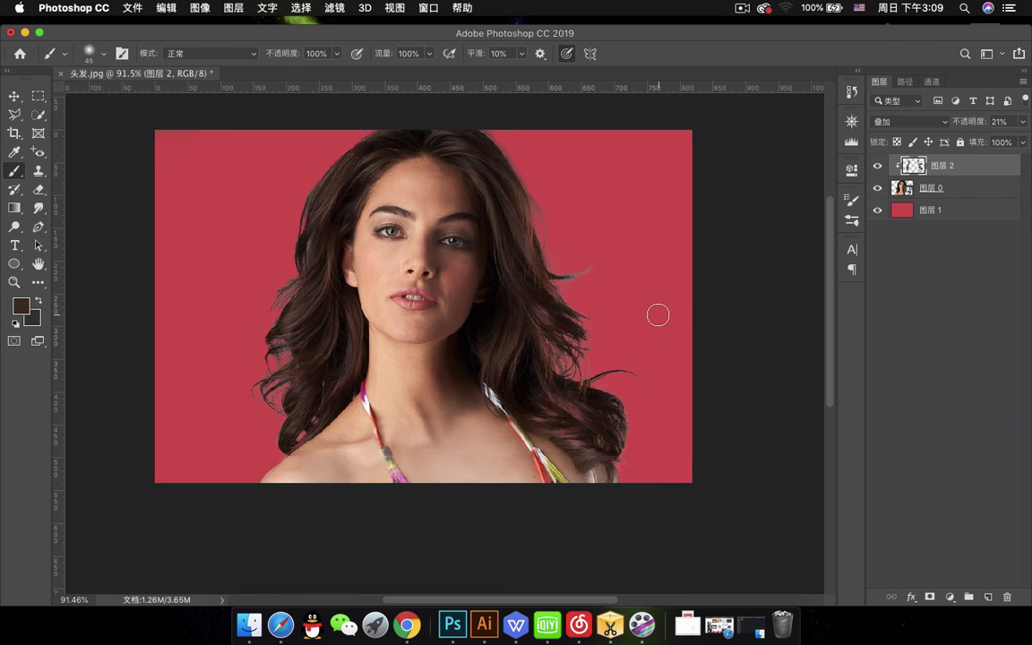
{"action": "scroll", "coordinate": [566, 315], "scroll_direction": "down", "scroll_amount": 1}
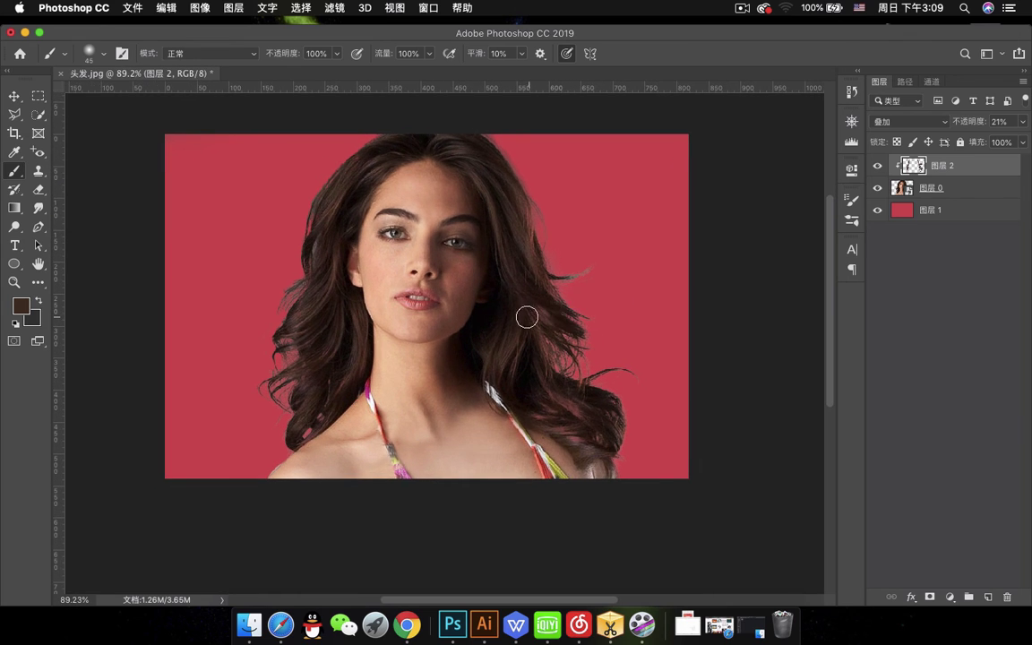
{"action": "scroll", "coordinate": [387, 236], "scroll_direction": "up", "scroll_amount": 1}
{"action": "scroll", "coordinate": [387, 236], "scroll_direction": "right", "scroll_amount": 1}
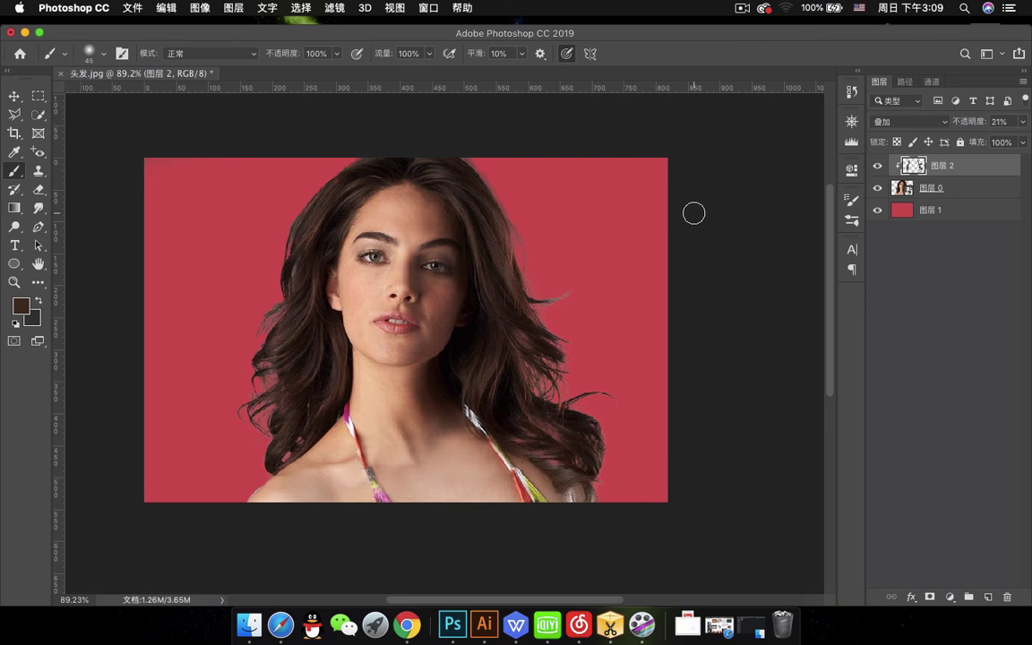